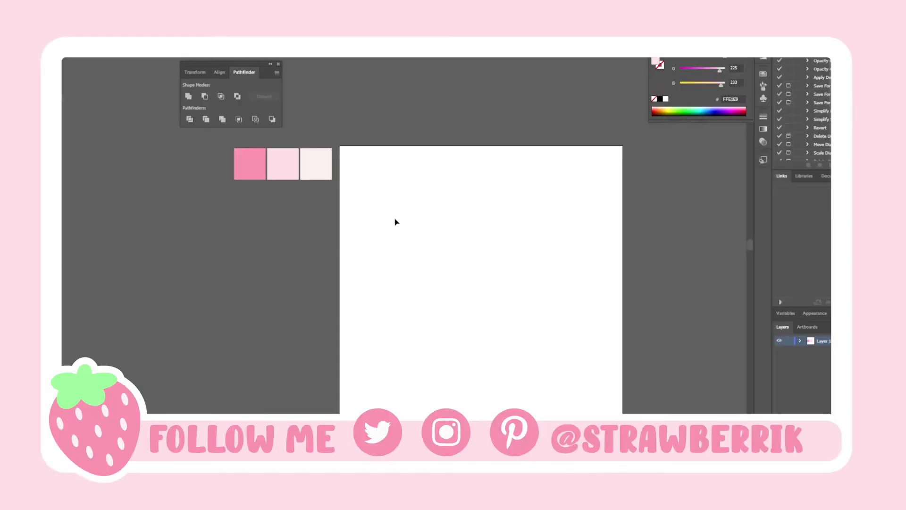
- Draw a large circle in the middle of the artboard and fill it with the dark pink swatch colour
click(76, 99)
drag(412, 216, 567, 399)
click(168, 158)
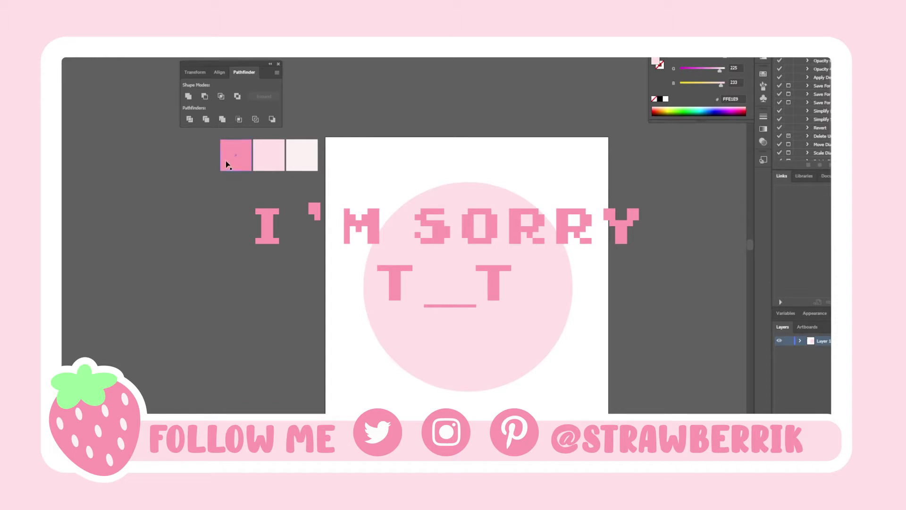
click(404, 231)
key(i)
click(229, 149)
click(295, 239)
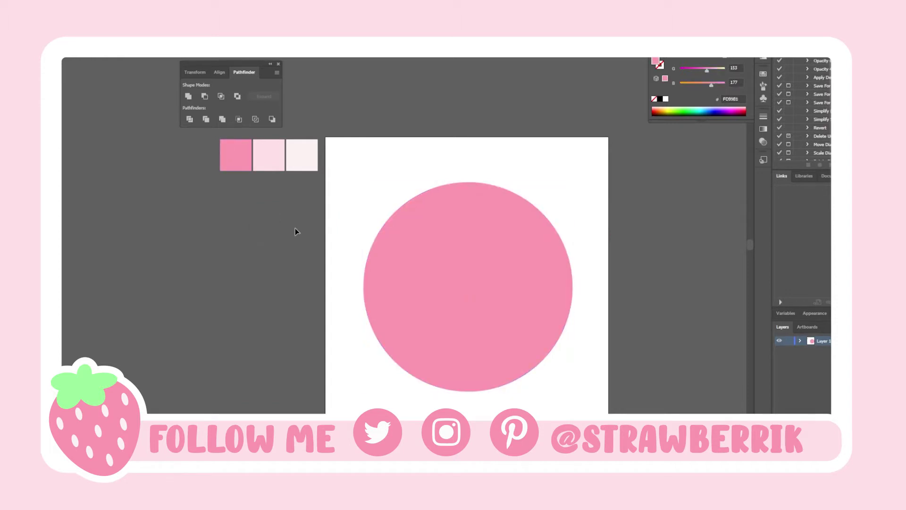
- Draw a small ellipse over the circle's upper-left edge and stretch the large circle slightly downward
drag(422, 196, 322, 256)
key(v)
click(452, 267)
drag(467, 390, 468, 407)
- Tilt the small ellipse as a leaf at the body's upper left and place a reflected copy at the upper right
click(351, 231)
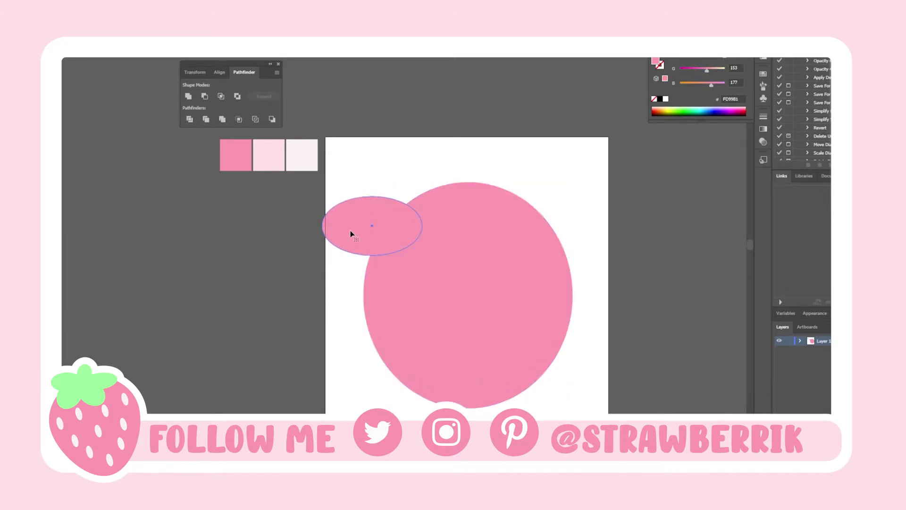
mouse_move(434, 204)
mouse_down()
mouse_move(382, 153)
mouse_move(396, 170)
mouse_move(370, 183)
mouse_move(384, 174)
mouse_move(407, 203)
mouse_move(440, 200)
mouse_up()
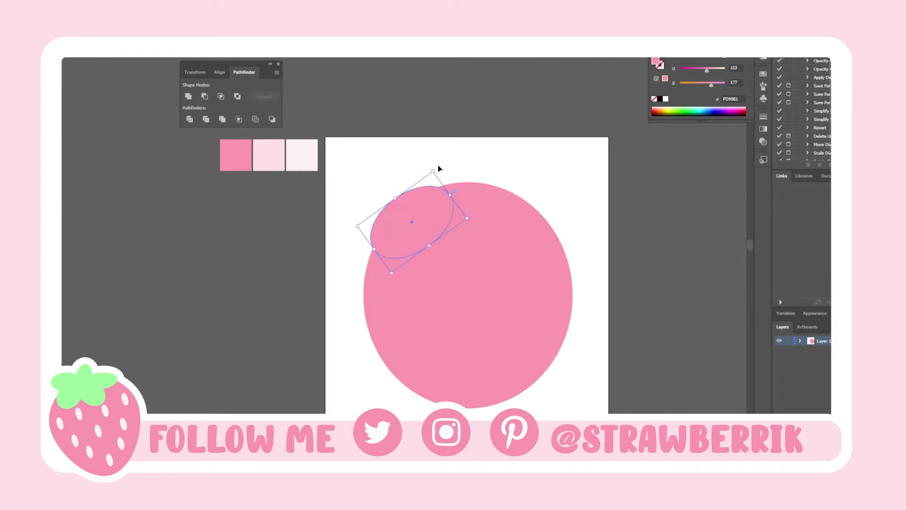
drag(433, 169, 542, 207)
right_click(542, 208)
mouse_move(595, 359)
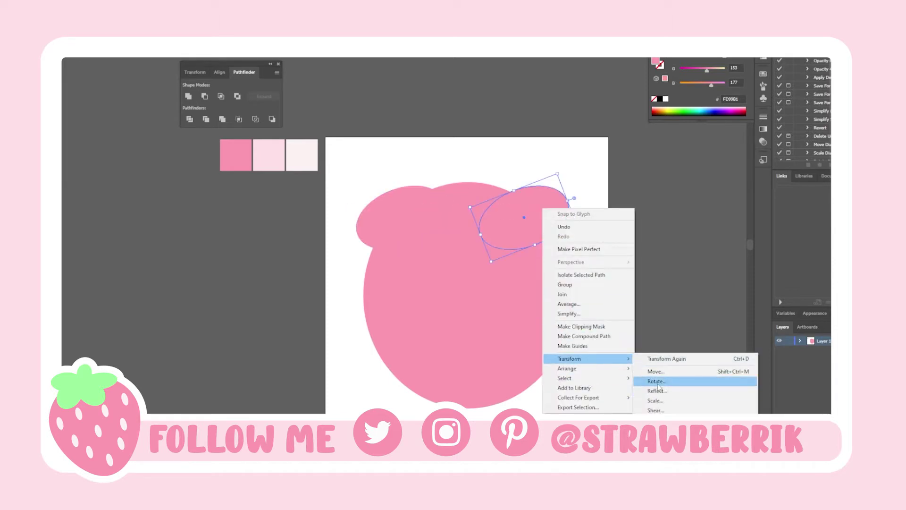
click(660, 391)
click(460, 288)
- Add three tilted copies of the leaf ellipse across the middle, between the two outer leaves
drag(532, 229, 410, 257)
drag(420, 295, 401, 294)
drag(362, 183, 513, 232)
- Select all the leaf ellipses without the body and fill them with the light pink swatch colour
shift+click(467, 341)
key(i)
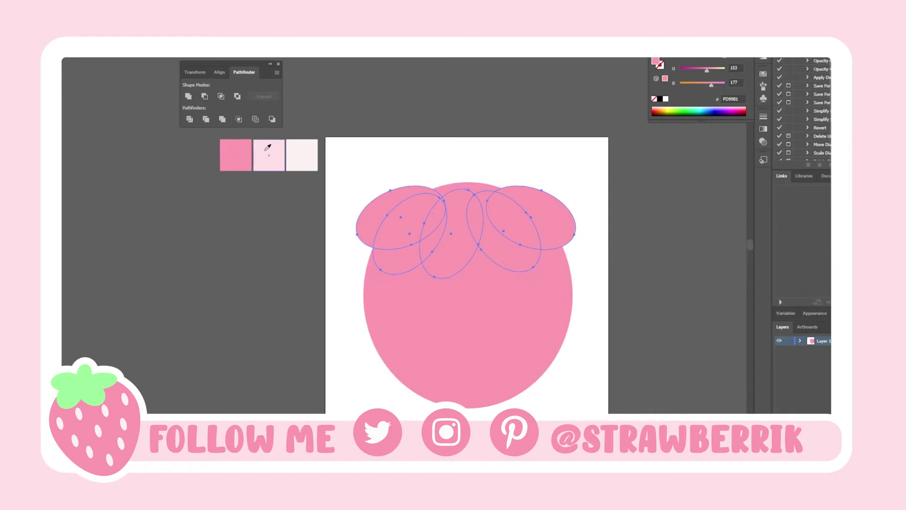
click(266, 153)
key(v)
click(180, 221)
- Rearrange the leaf ellipses into a scalloped cap and place a small ellipse at its top centre
mouse_move(396, 212)
mouse_down()
mouse_move(408, 216)
mouse_move(398, 191)
mouse_move(394, 198)
mouse_up()
drag(462, 237, 395, 210)
drag(511, 242, 503, 231)
drag(561, 226, 553, 217)
click(605, 220)
click(429, 196)
drag(451, 211, 474, 198)
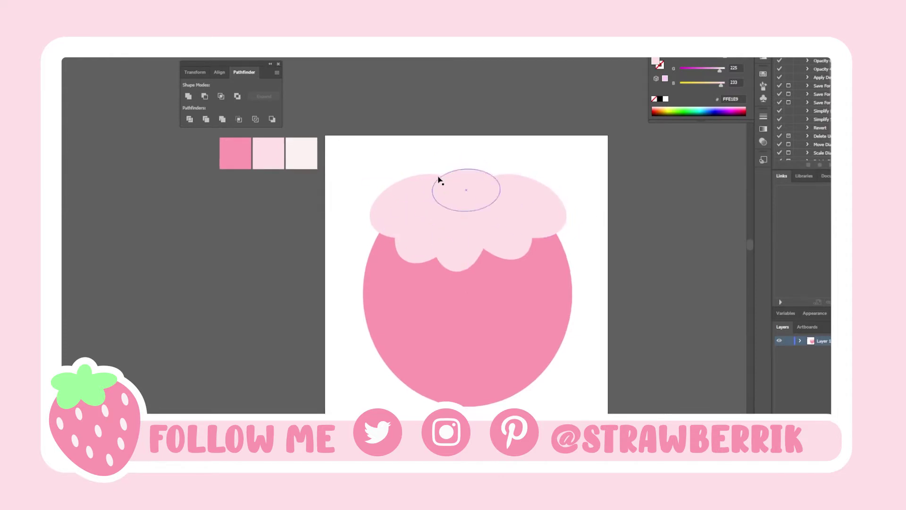
- Select all the leaves and fit them over the top of the body at the body's width
drag(571, 255, 572, 258)
shift+click(504, 284)
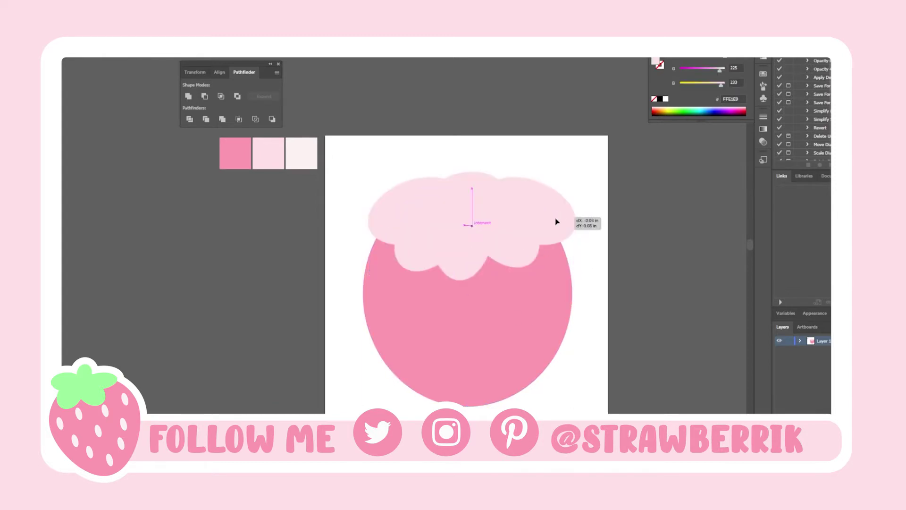
drag(557, 208, 554, 220)
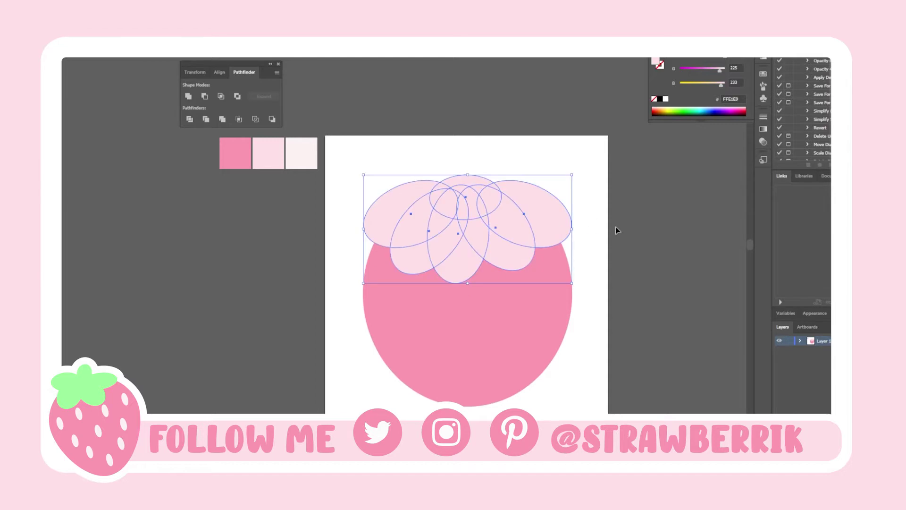
click(615, 228)
- Fill the leaves with the pale green E3FFE5
drag(604, 254, 604, 244)
scroll(604, 245, down, 1)
click(530, 225)
double_click(63, 221)
drag(468, 197, 470, 242)
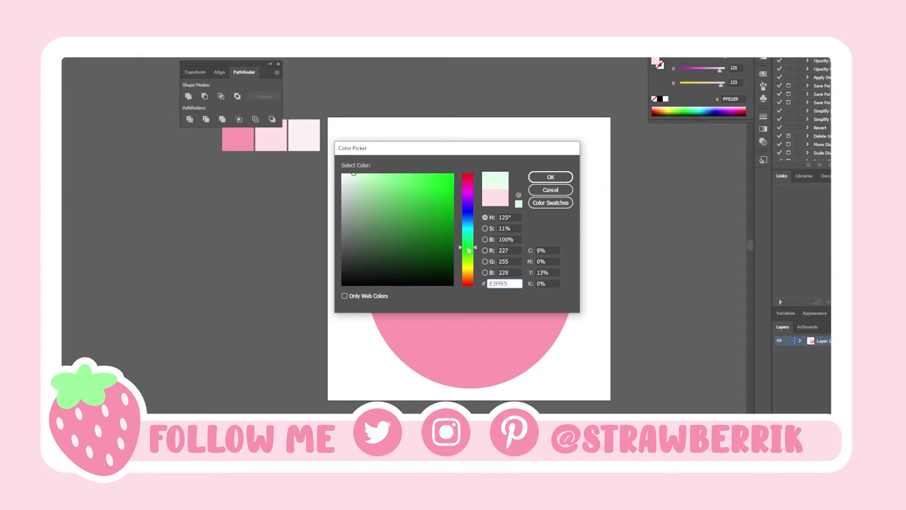
click(550, 178)
click(614, 197)
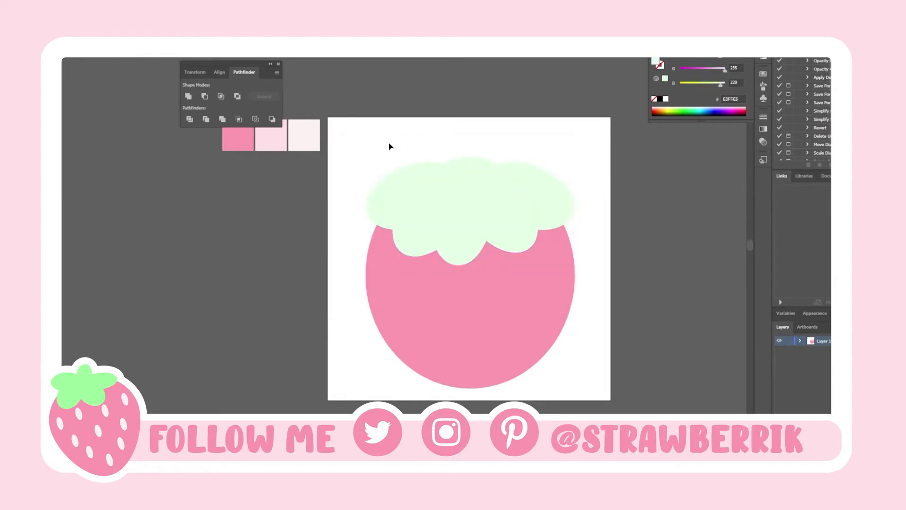
- Fill all the leaves with the green 9AFC9C and nudge the lower-right leaf slightly down
drag(583, 256, 584, 258)
shift+click(486, 271)
key(i)
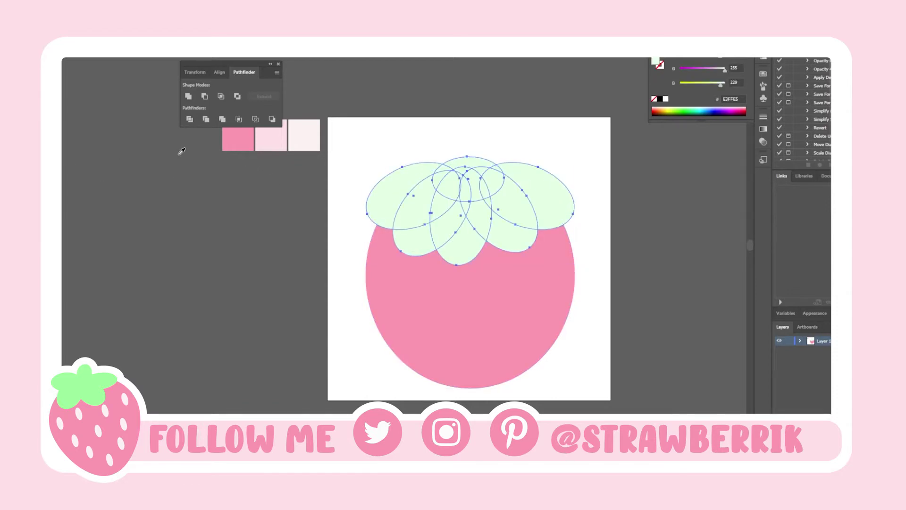
click(74, 187)
double_click(56, 191)
drag(467, 193, 470, 249)
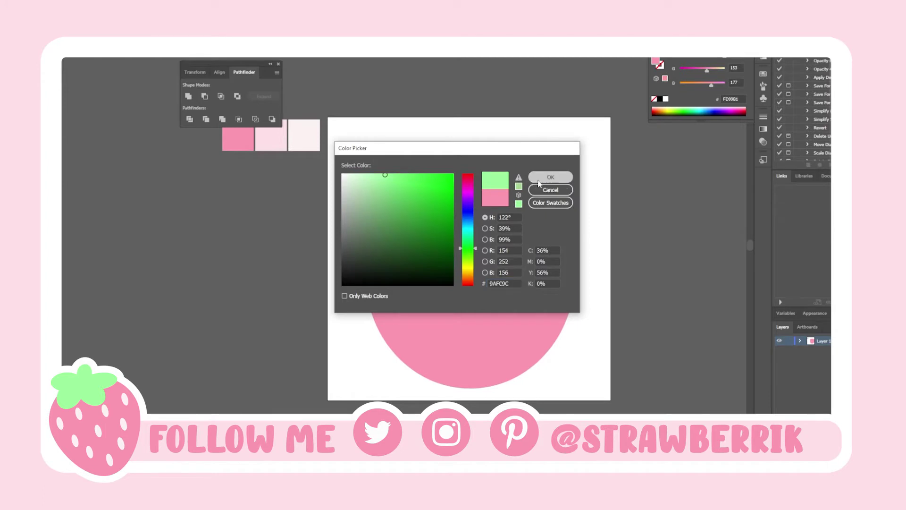
click(540, 180)
click(299, 215)
click(528, 243)
drag(527, 242, 526, 249)
click(606, 254)
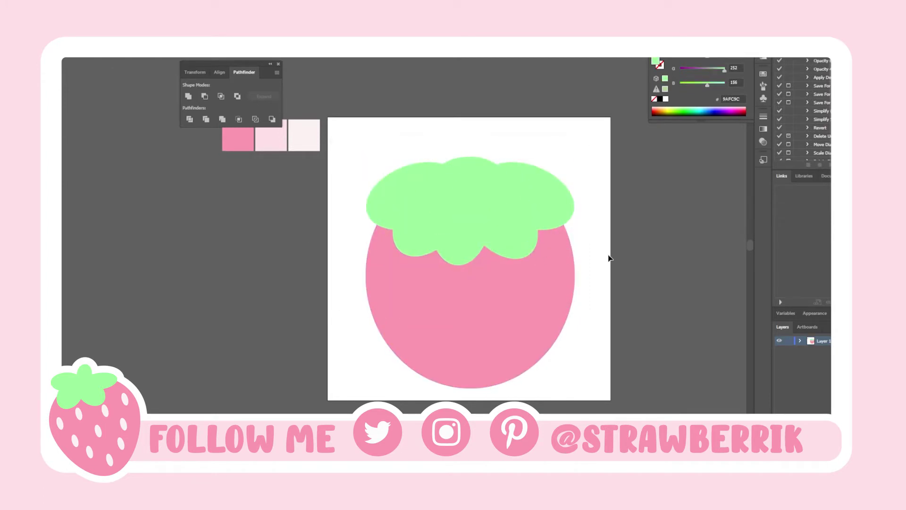
- Draw a small seed circle on the left of the body and fill it with the off-white swatch colour
drag(398, 275, 420, 310)
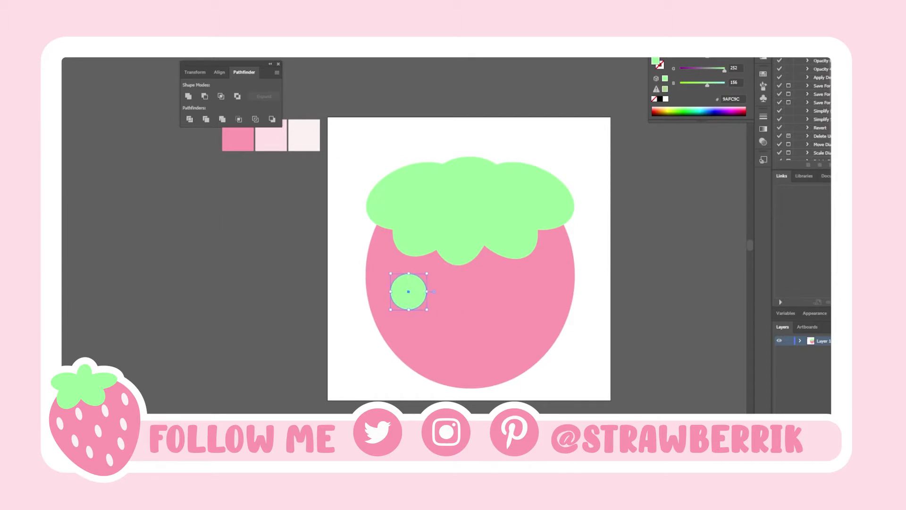
click(303, 135)
key(v)
- Duplicate the seed circle to form a row of three seeds with a row of two below it
drag(415, 295, 540, 302)
drag(418, 300, 504, 348)
click(585, 363)
drag(585, 363, 586, 358)
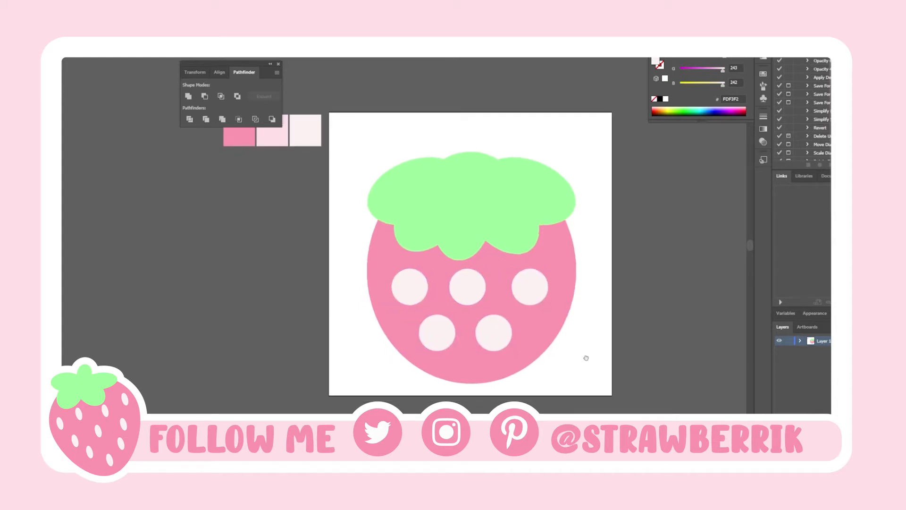
- Move the leaf cap slightly down and lower the top edge of the pink body beneath it
drag(577, 233, 577, 233)
drag(503, 221, 505, 227)
click(608, 247)
click(570, 264)
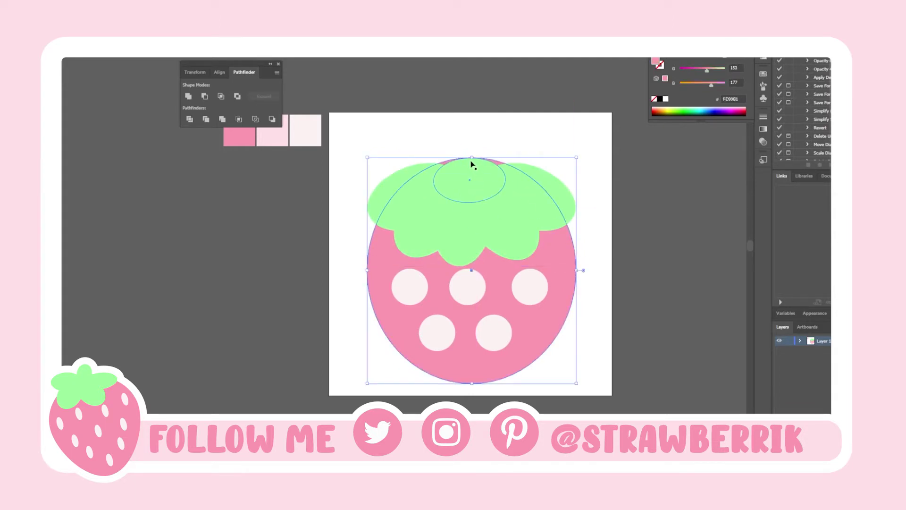
drag(472, 158, 473, 167)
click(560, 140)
- Select everything and move it slightly up and to the right relative to the artboard
drag(598, 196, 598, 192)
drag(418, 143, 639, 318)
click(639, 318)
key(ctrl+a)
drag(529, 294, 534, 278)
click(622, 286)
drag(623, 286, 623, 298)
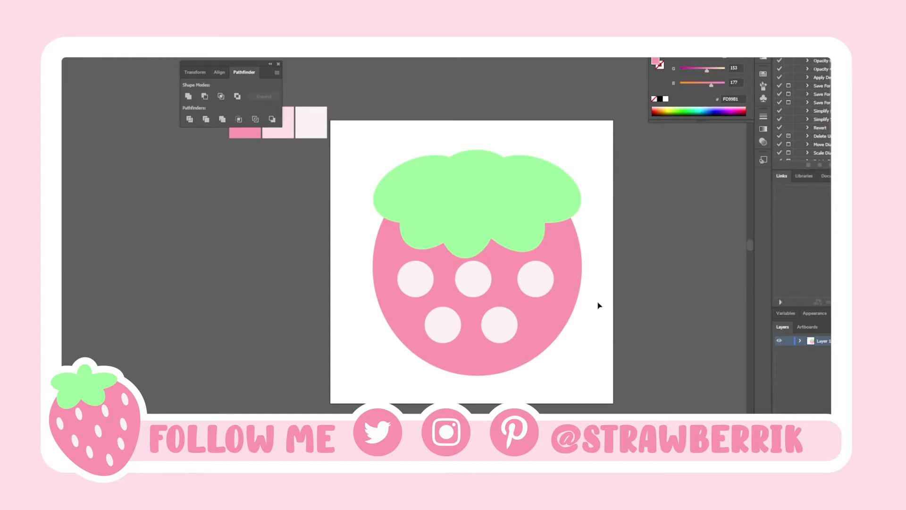
- Space the seeds farther apart, lowering the bottom pair and spreading the upper row outward
drag(448, 323, 500, 336)
drag(550, 291, 549, 292)
drag(481, 280, 482, 285)
drag(414, 278, 405, 279)
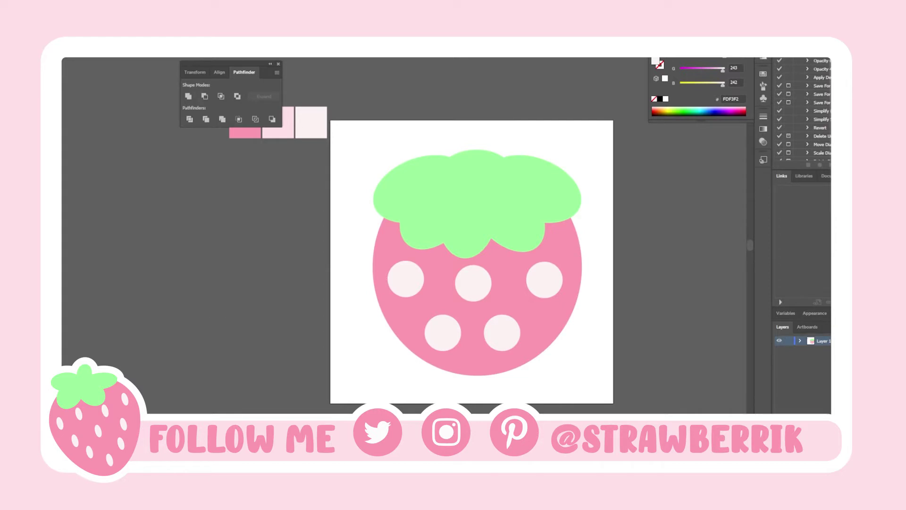
- Turn the top-centre ellipse into a small upright leaf and reshape the right leaf into a flat ellipse beside it
drag(477, 173, 477, 167)
click(474, 162)
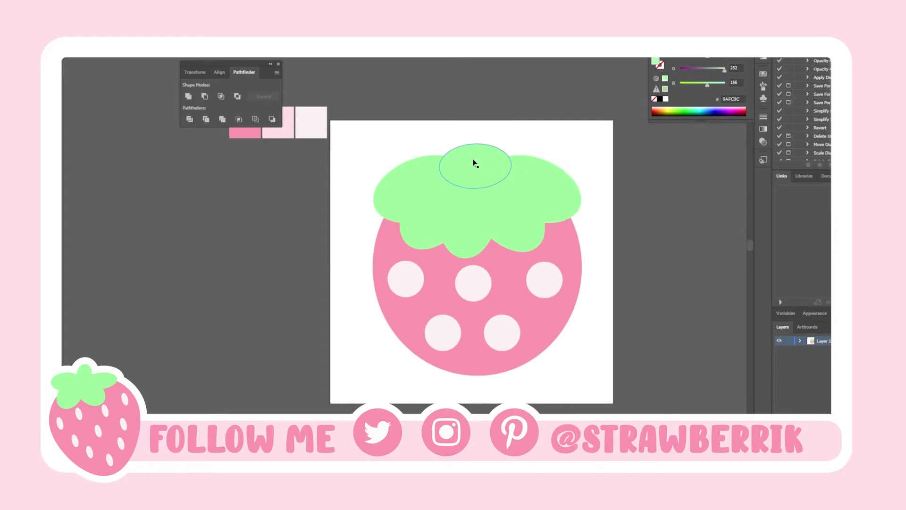
click(483, 159)
drag(511, 166, 491, 146)
click(543, 183)
drag(545, 160, 539, 176)
drag(577, 215, 556, 166)
- Delete the four remaining old leaves, keeping only the upright top leaf and the flat right leaf
click(527, 215)
key(Delete)
click(472, 231)
key(Delete)
click(439, 228)
key(Delete)
click(415, 198)
key(Delete)
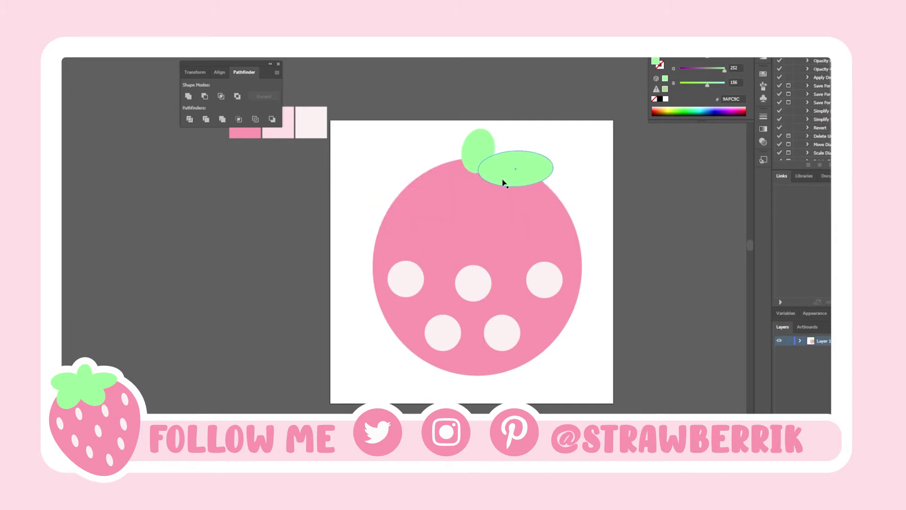
- Build a five-leaf cap by adding rotated leaf copies at the left, lower left and lower right, and adjust the top leaf
drag(524, 175, 525, 193)
drag(557, 167, 556, 204)
drag(532, 200, 469, 198)
drag(442, 144, 476, 188)
drag(475, 188, 455, 188)
drag(447, 142, 468, 163)
drag(463, 176, 452, 204)
drag(508, 207, 509, 211)
click(534, 176)
drag(488, 142, 489, 142)
click(359, 227)
- Move all five seeds upward on the body, keeping the rows of three and two
drag(411, 275, 416, 257)
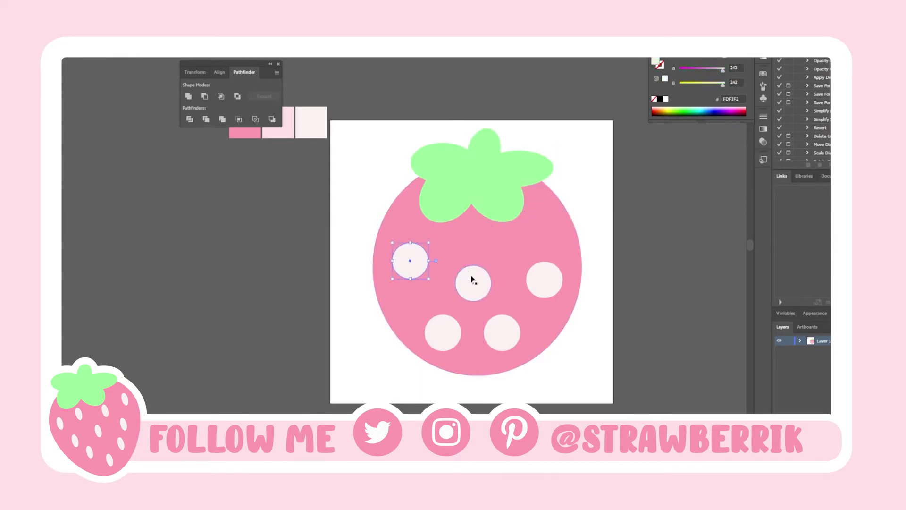
drag(471, 279, 476, 257)
drag(542, 281, 542, 262)
drag(505, 333, 516, 314)
drag(453, 328, 455, 308)
- Stretch the body's bottom edge downward and shift the lower-left seed slightly to the left
click(477, 352)
drag(476, 376, 477, 391)
click(350, 343)
drag(449, 327, 435, 323)
- Select the five leaves, move them slightly down and widen them to about 2.18 by 1.43 in
drag(388, 141, 546, 206)
shift+click(531, 219)
drag(485, 195, 486, 202)
drag(539, 179, 546, 179)
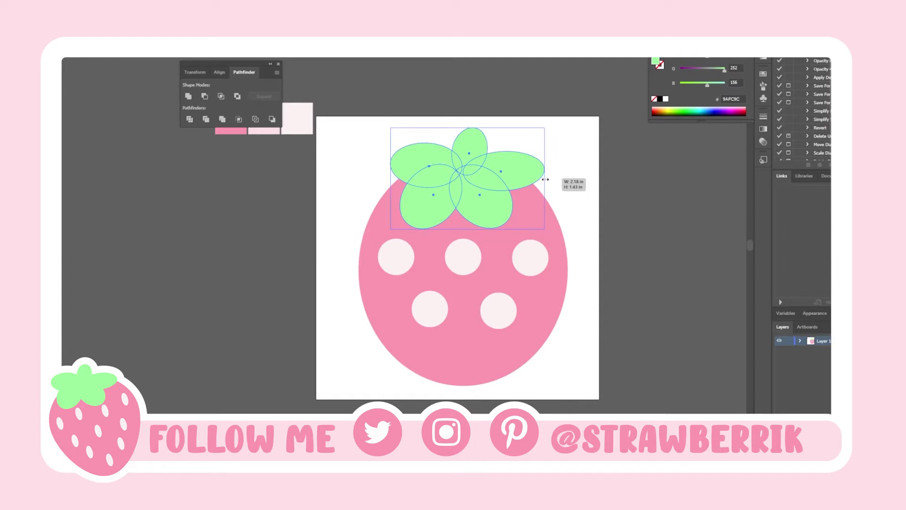
click(578, 216)
scroll(578, 217, down, 1)
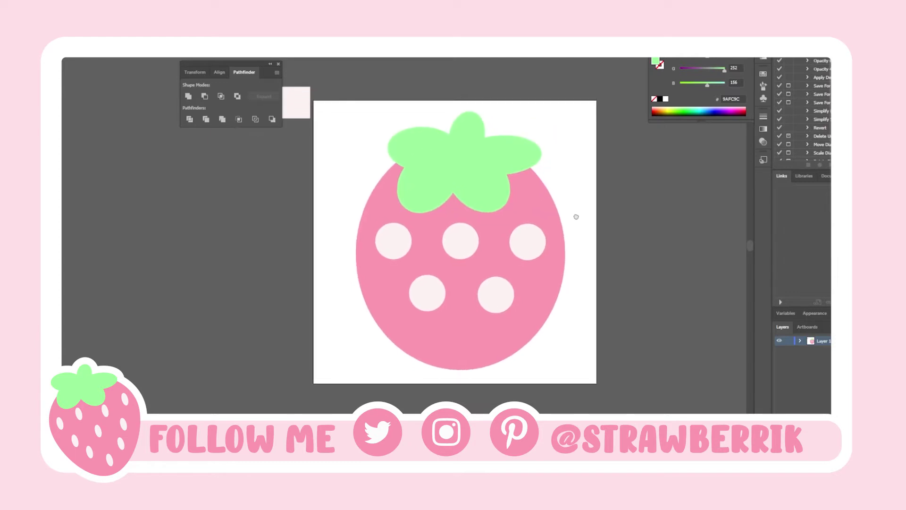
- Narrow the pink body evenly from both sides
drag(577, 216, 579, 215)
click(551, 240)
drag(569, 253, 558, 253)
- Select the five seeds, scale them down and set them aside to the left of the artboard
shift+click(467, 240)
shift+click(528, 241)
shift+click(493, 288)
shift+click(434, 292)
drag(549, 266, 528, 267)
drag(504, 254, 248, 223)
- Shorten the pink body from its bottom edge into a nearly round shape
click(464, 342)
drag(464, 346, 464, 319)
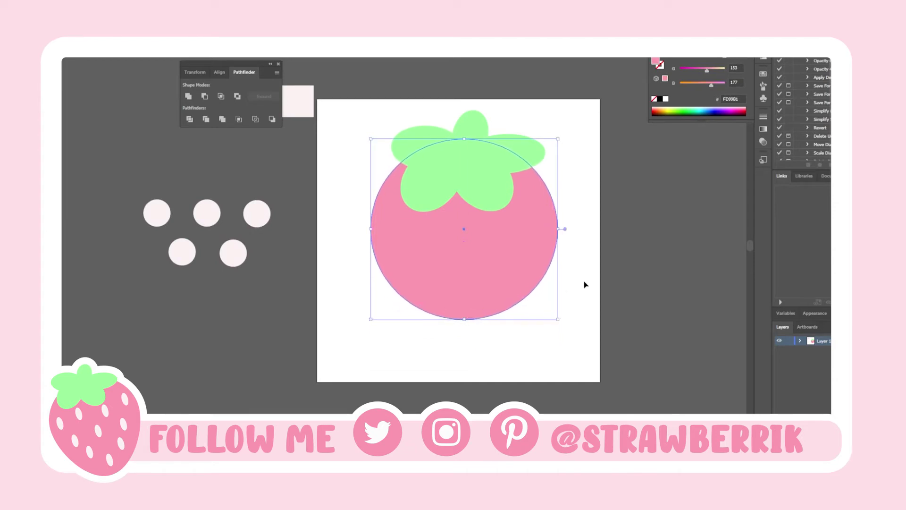
scroll(550, 281, up, 1)
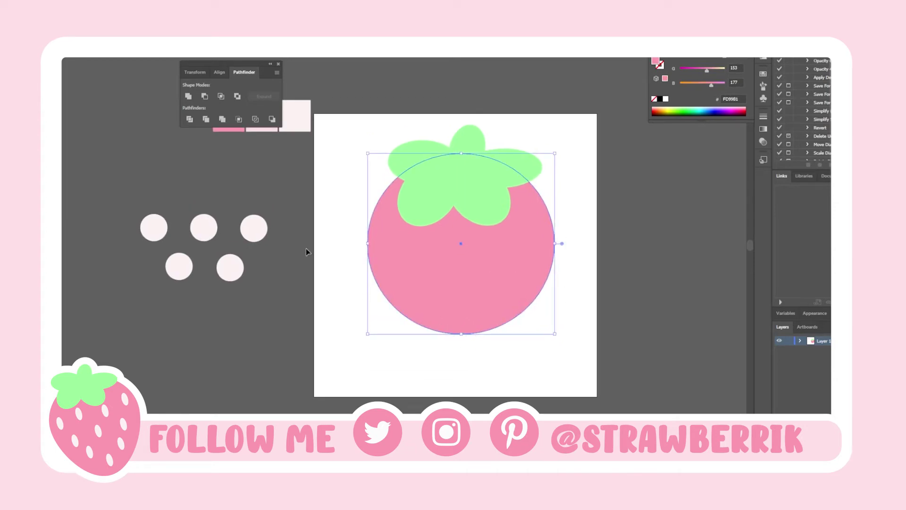
- Reshape the body into a tapered strawberry by pulling its bottom anchor point down and its side anchor points slightly outward
key(a)
drag(460, 336, 461, 371)
click(554, 262)
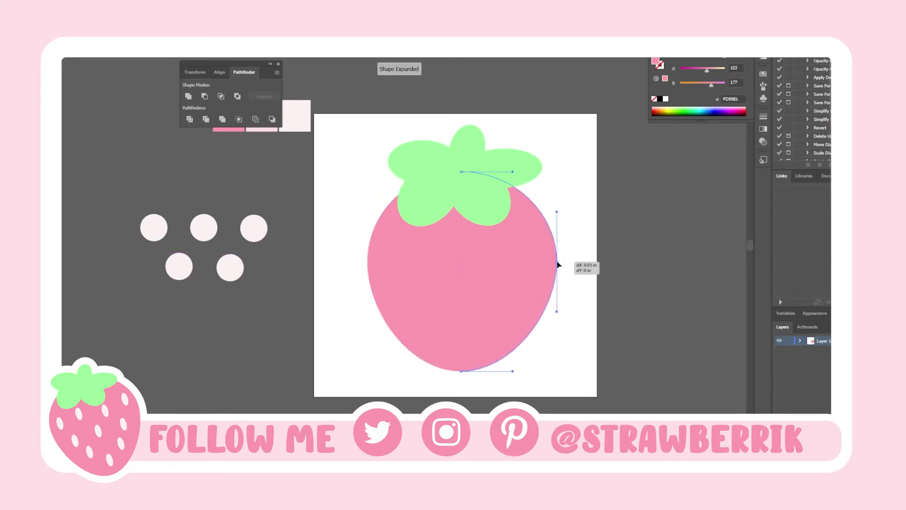
drag(367, 262, 364, 263)
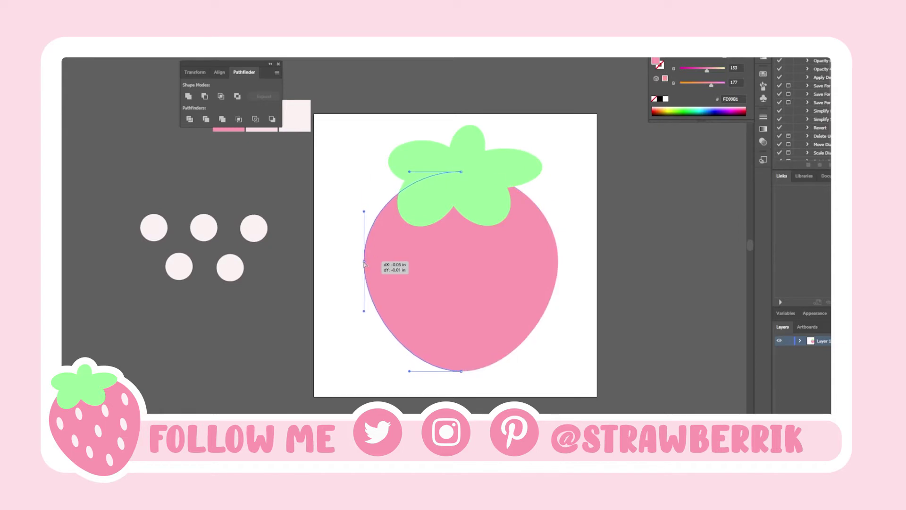
drag(461, 372, 461, 376)
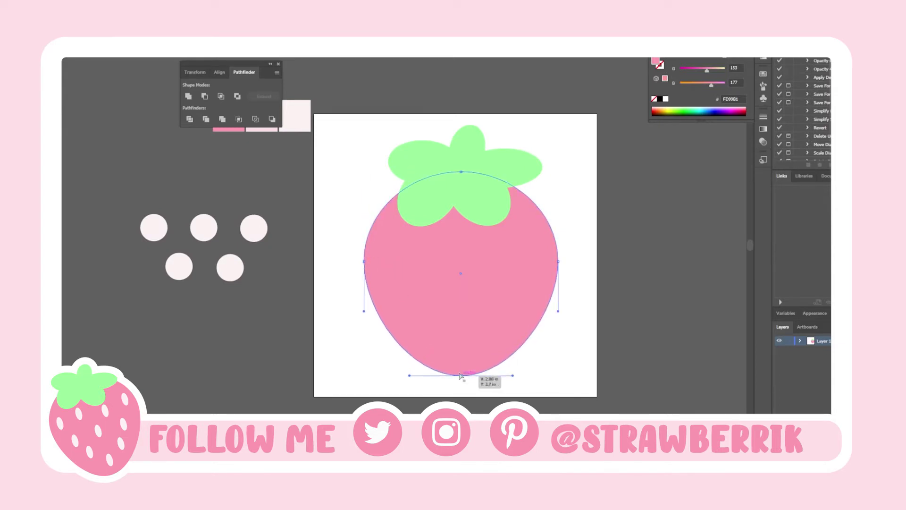
- Move the strawberry body slightly up and shift the leaf cap down and to the left over it
key(v)
drag(501, 267, 500, 255)
click(441, 182)
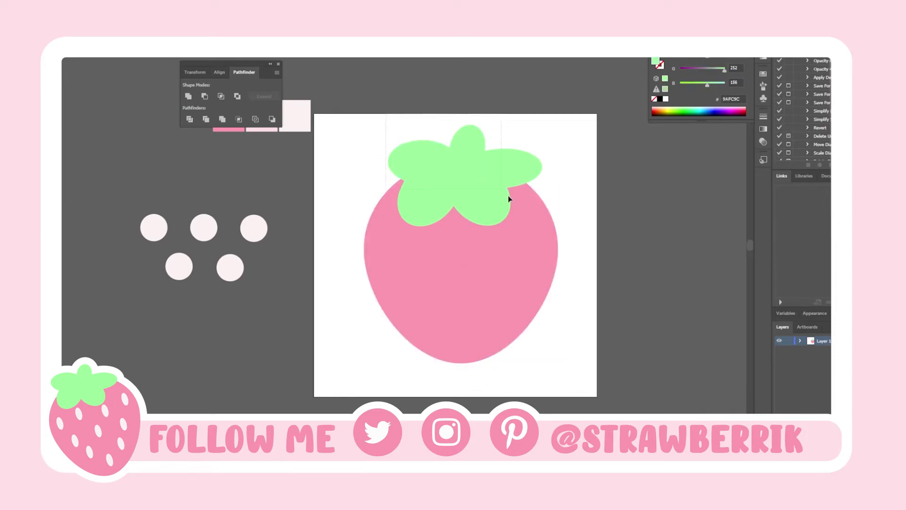
drag(477, 186, 471, 197)
- Select the five seeds beside the artboard and move them back onto the strawberry body
click(245, 232)
drag(131, 204, 273, 283)
drag(261, 236, 517, 272)
click(595, 295)
- Reposition the seeds into a wide upper row of three with two seeds centred below it
click(510, 311)
shift+click(511, 309)
drag(524, 283, 523, 256)
drag(419, 259, 393, 254)
drag(440, 292, 491, 295)
- Copy the upper row of three seeds to the lower part of the body and nudge the new left seed inward
shift+click(393, 255)
shift+click(461, 258)
drag(461, 257, 468, 337)
click(451, 343)
drag(392, 332, 396, 332)
click(587, 349)
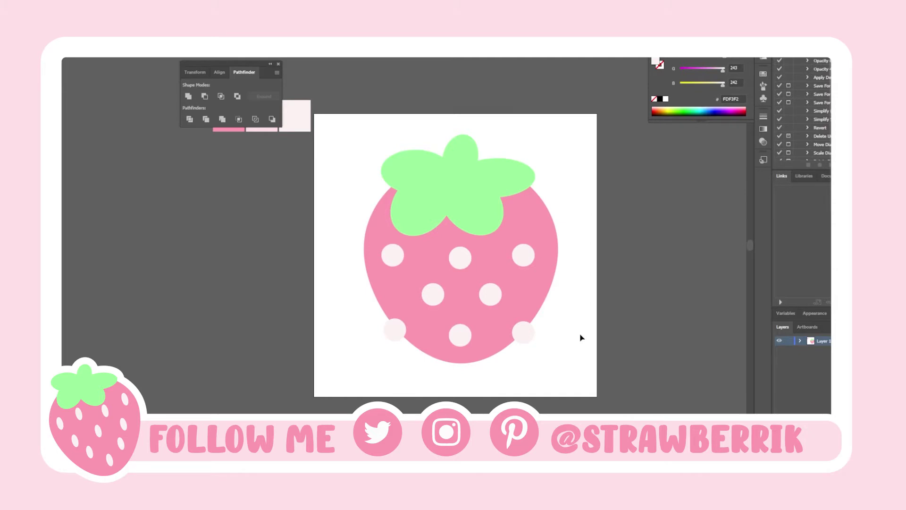
- Delete the two lower outer seeds that overhang the edges of the strawberry body
click(395, 330)
key(Delete)
click(521, 338)
key(Delete)
- Select the six remaining seeds without the body and spread them slightly wider across the strawberry
drag(381, 259, 522, 338)
shift+click(494, 338)
drag(537, 296, 541, 296)
click(589, 317)
drag(590, 317, 586, 321)
drag(337, 175, 346, 187)
click(410, 178)
click(411, 151)
drag(437, 139, 545, 228)
click(551, 220)
drag(603, 245, 591, 246)
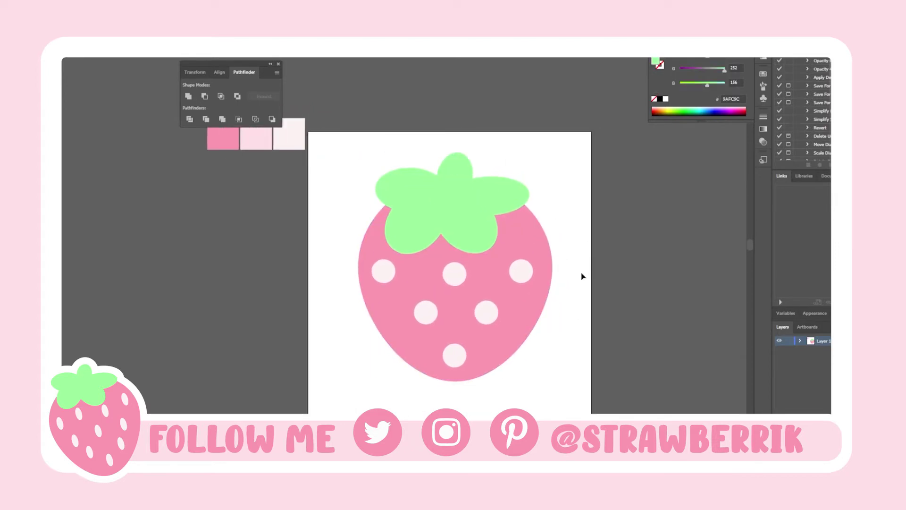
key(ctrl+minus)
key(ctrl+minus)
key(ctrl+minus)
drag(512, 291, 529, 283)
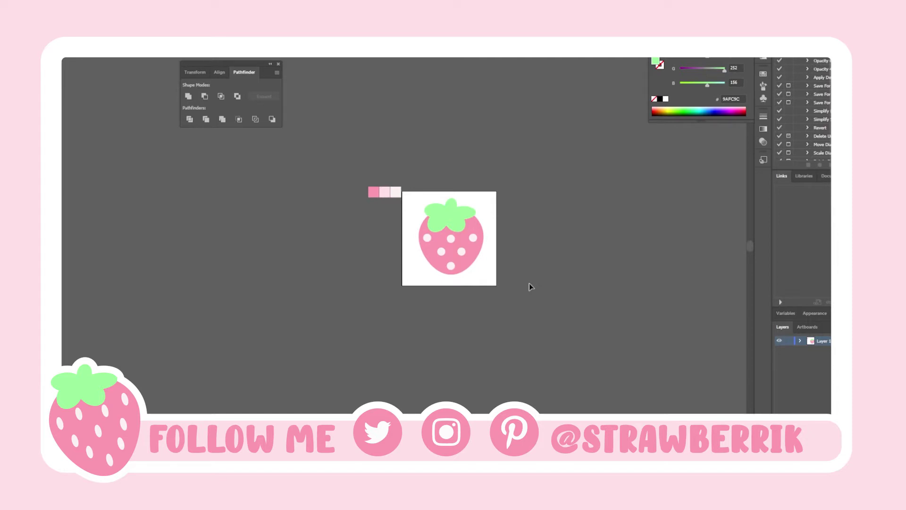
scroll(524, 294, up, 3)
scroll(476, 308, down, 2)
key(ctrl+plus)
key(ctrl+plus)
key(ctrl+plus)
key(ctrl+plus)
drag(593, 299, 428, 242)
- Select the six seeds without the body and reshape them from circles into tall, upright ovals
drag(285, 227, 584, 362)
shift+click(537, 327)
drag(544, 301, 523, 305)
drag(435, 357, 432, 375)
drag(524, 307, 511, 306)
drag(429, 372, 428, 381)
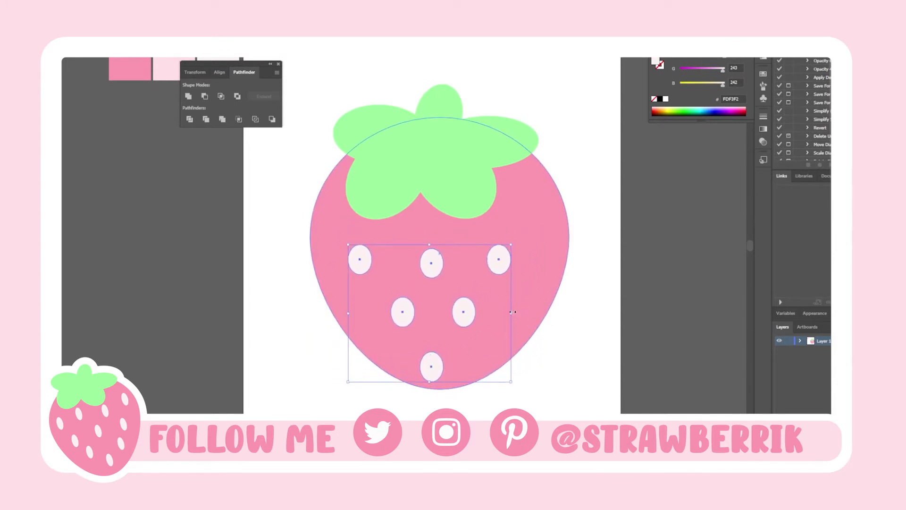
drag(511, 313, 487, 298)
click(572, 326)
- Nudge the oval seeds individually, moving the middle pair and the outer upper seeds farther apart
drag(450, 365, 457, 349)
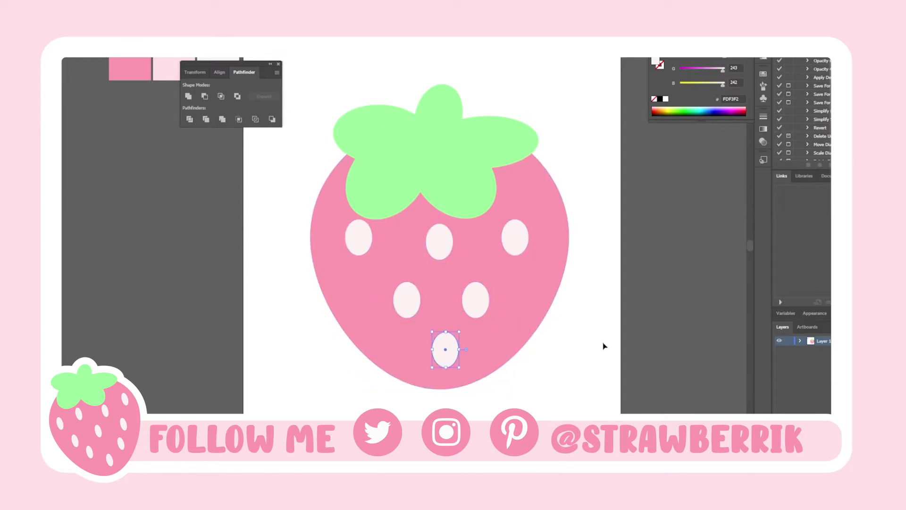
click(603, 346)
drag(602, 346, 600, 363)
drag(406, 318, 401, 317)
drag(472, 318, 482, 318)
drag(518, 259, 531, 264)
drag(438, 256, 437, 259)
drag(359, 259, 352, 263)
scroll(370, 260, down, 3)
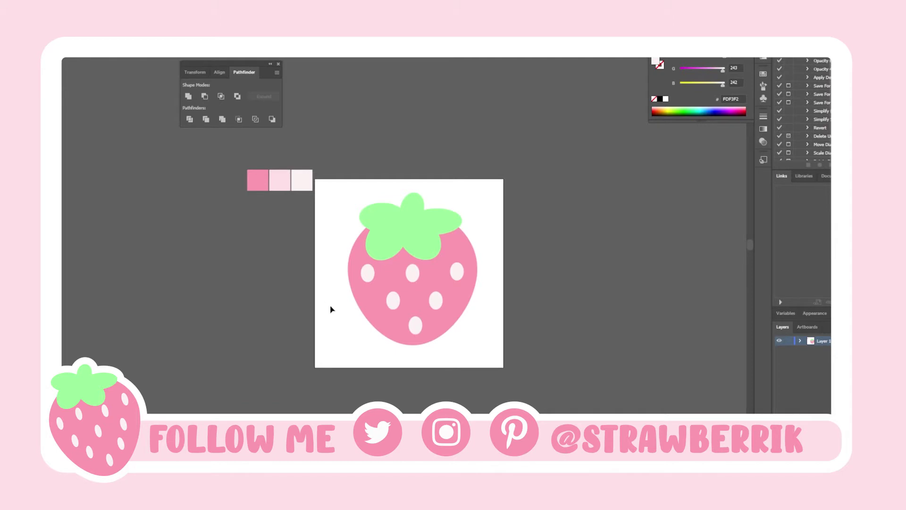
drag(391, 305, 442, 305)
drag(457, 271, 461, 272)
drag(367, 273, 365, 273)
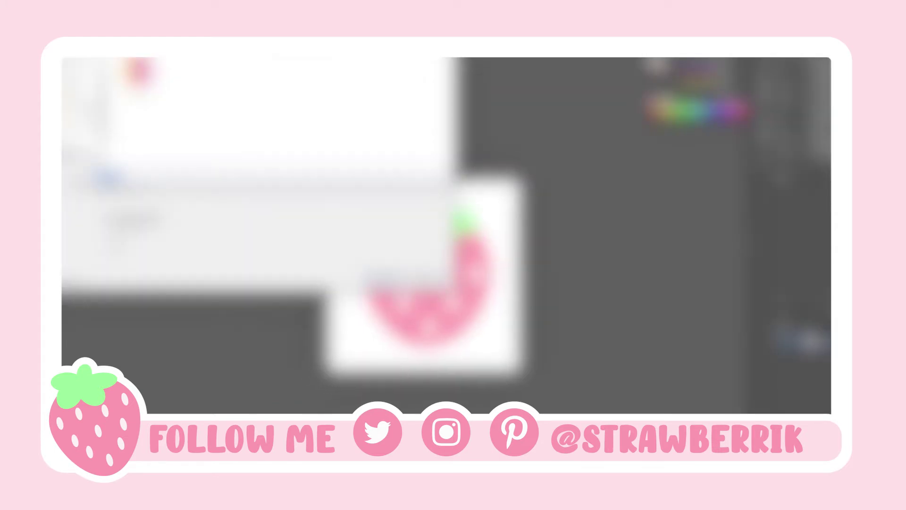
- Browse to the destination folder in the save dialog and create a new subfolder there
click(81, 143)
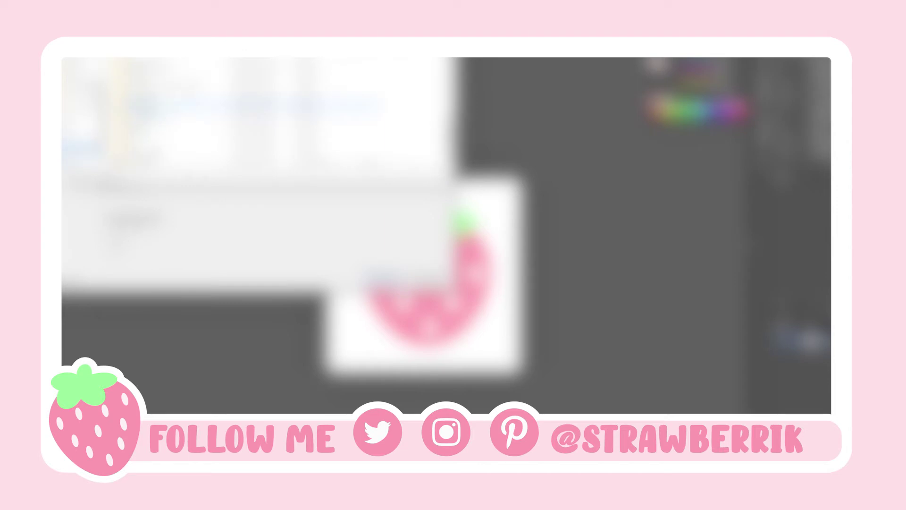
double_click(189, 143)
double_click(208, 78)
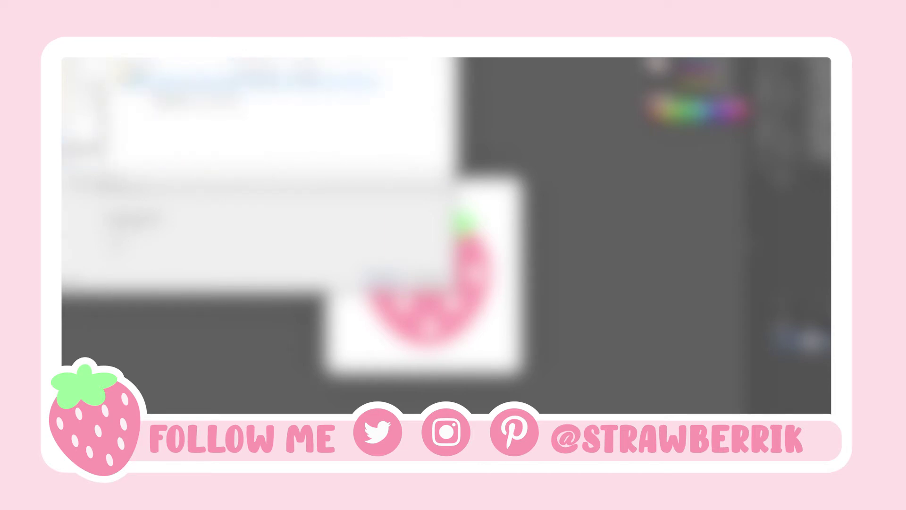
key(ctrl+shift+n)
text(s)
key(Return)
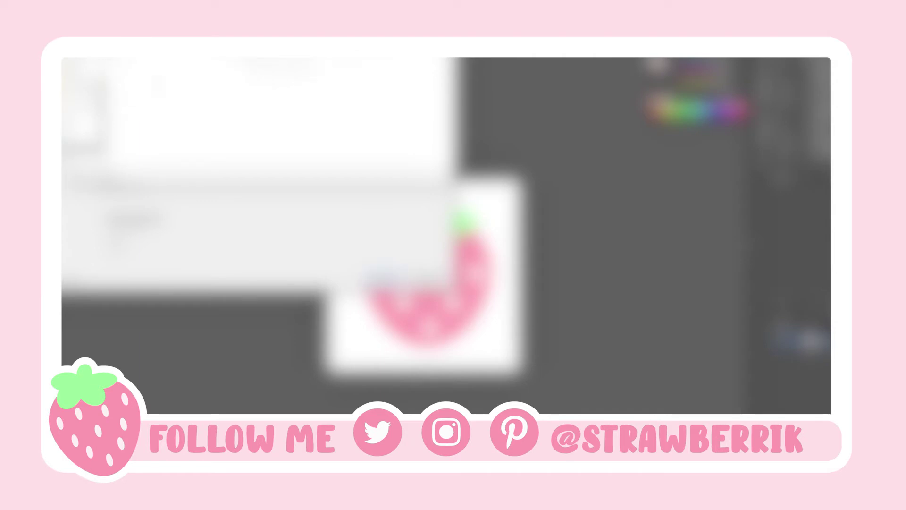
- Create further folders in the save location and save the strawberry illustration there
click(109, 178)
key(ctrl+shift+n)
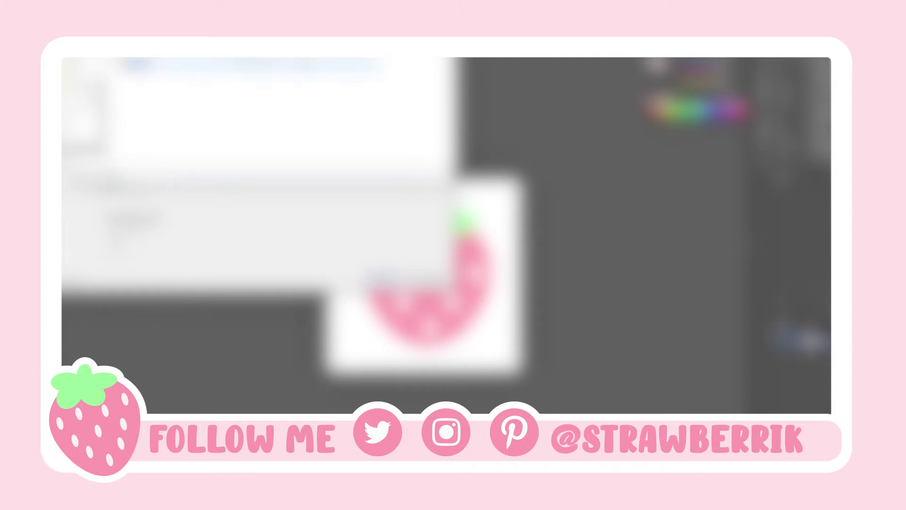
text(s)
key(ctrl+shift+n)
text(2)
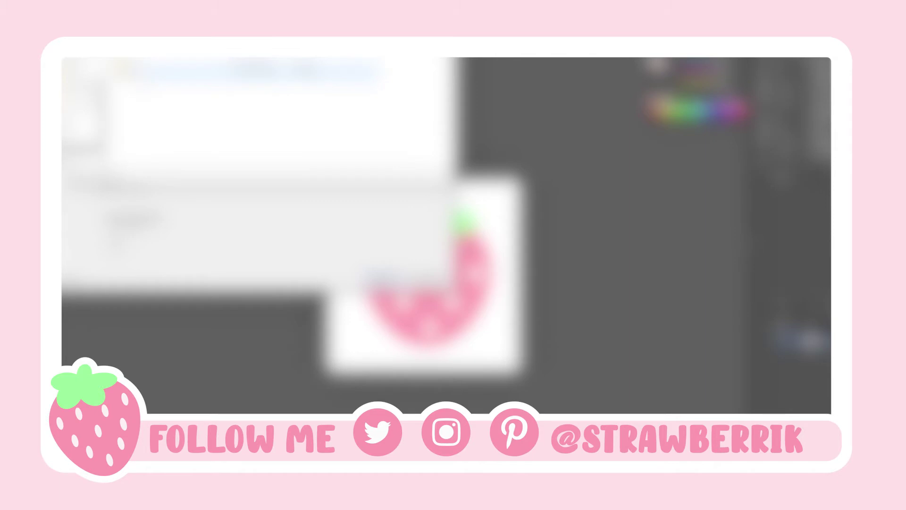
key(Return)
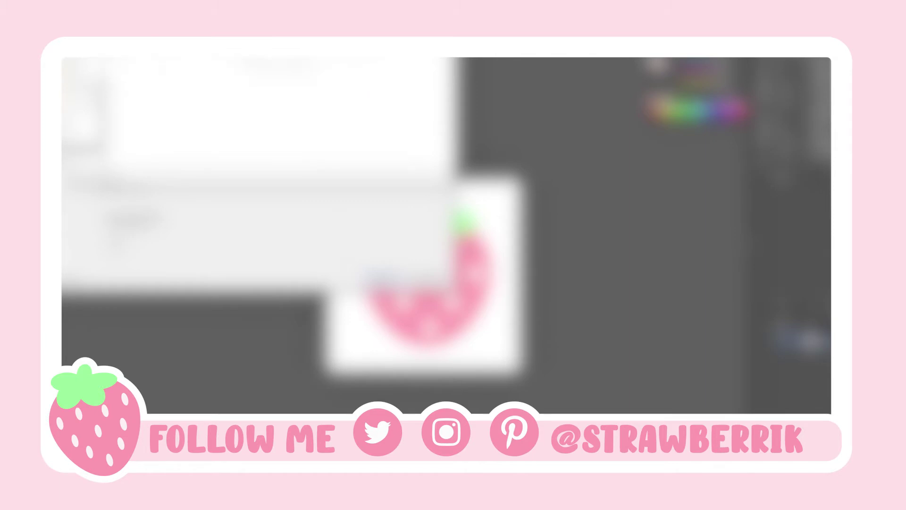
click(384, 276)
click(497, 355)
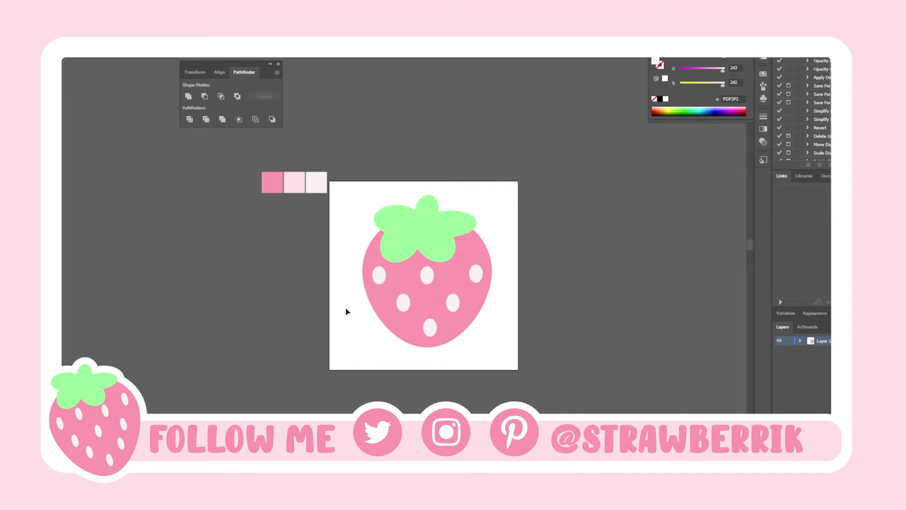
- Select the whole strawberry and enlarge it slightly on the artboard
drag(346, 267, 346, 263)
click(428, 267)
drag(492, 267, 526, 258)
click(528, 260)
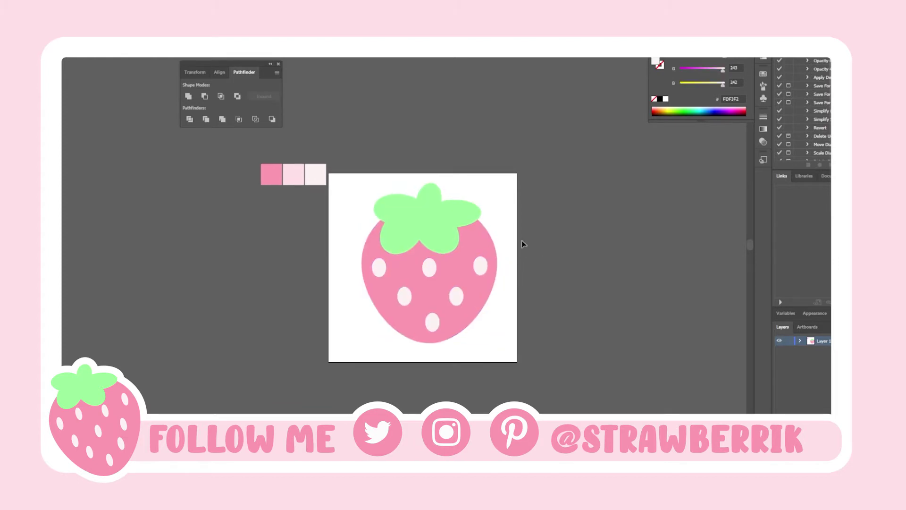
- Resize the green leaf cap to slightly smaller and centre it over the top of the strawberry body
click(416, 201)
shift+click(483, 237)
drag(485, 231, 491, 218)
drag(452, 225, 452, 229)
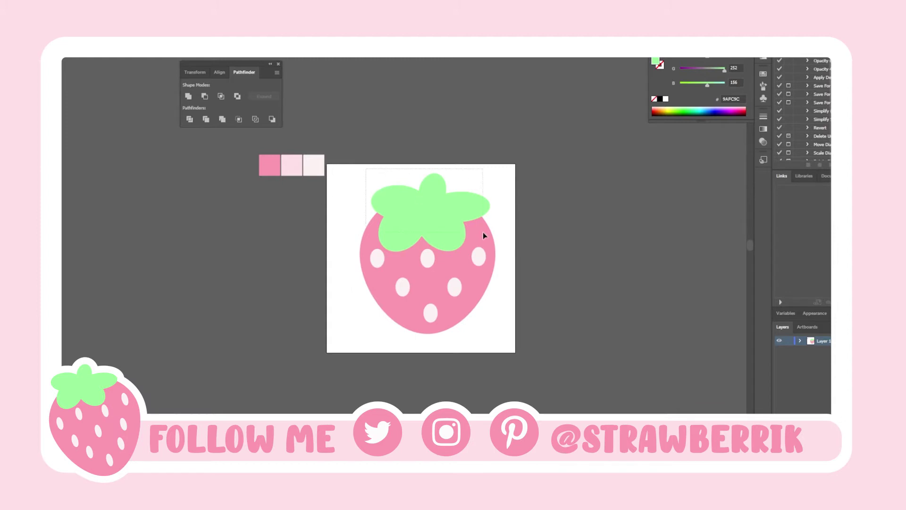
drag(445, 208, 446, 213)
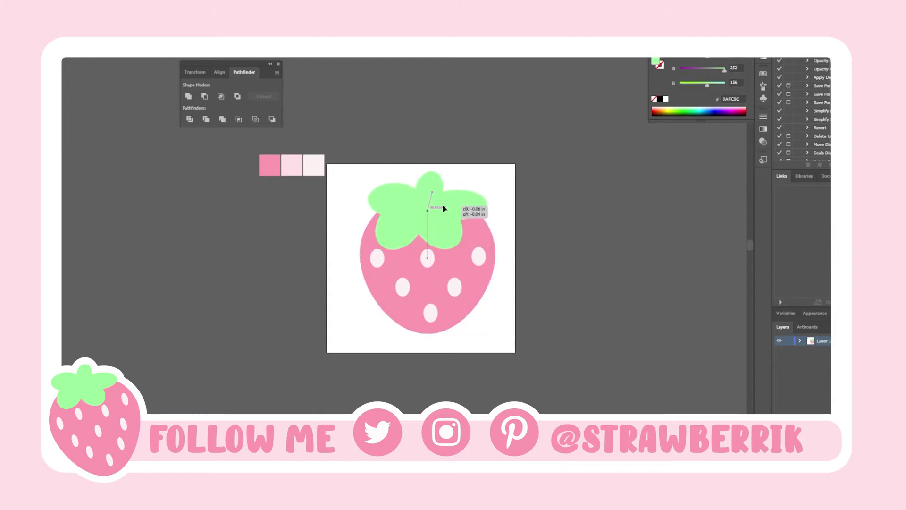
key(ctrl+z)
drag(489, 211, 443, 211)
click(520, 219)
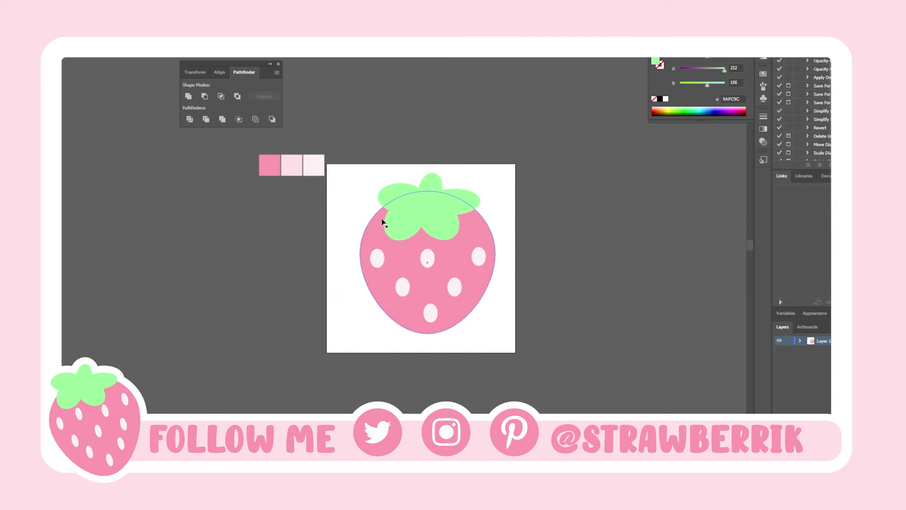
- Replace the six seeds with narrow off-white ovals, building three rows of four seeds across the body
drag(330, 257, 521, 328)
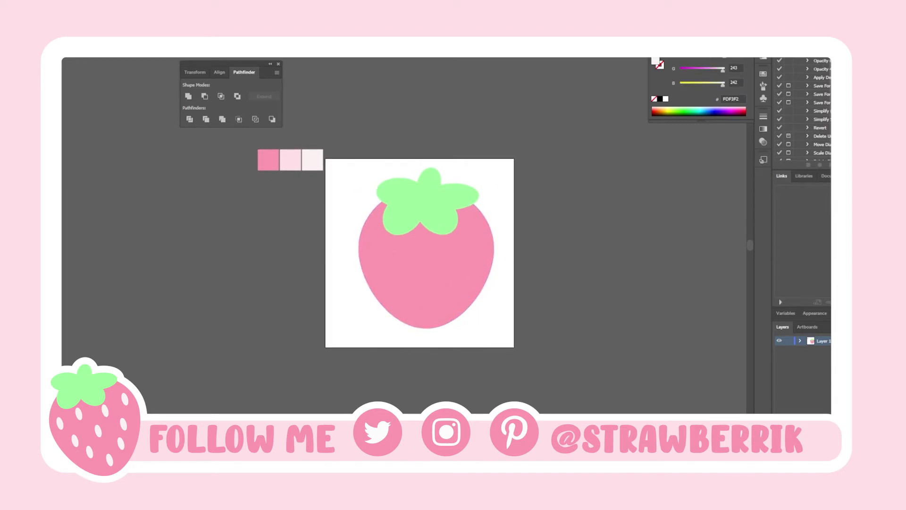
click(314, 162)
click(62, 79)
mouse_move(374, 239)
mouse_down()
mouse_move(380, 258)
mouse_move(380, 249)
mouse_move(400, 243)
mouse_move(477, 246)
mouse_move(505, 260)
mouse_up()
shift+click(468, 256)
shift+click(447, 225)
click(334, 236)
drag(445, 240, 428, 296)
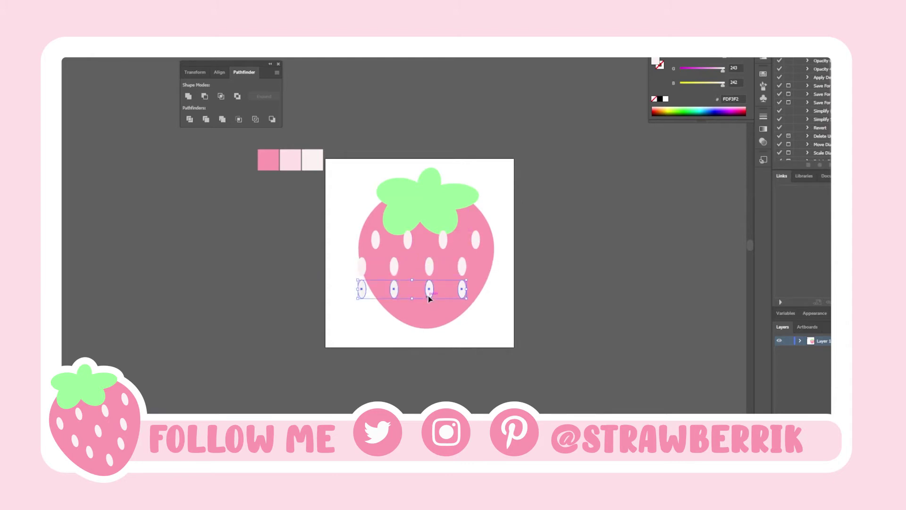
- Copy the lowest row of four seeds down and to the right as a staggered fourth row
click(430, 292)
drag(343, 298, 498, 311)
shift+click(444, 299)
drag(429, 293, 446, 319)
click(470, 335)
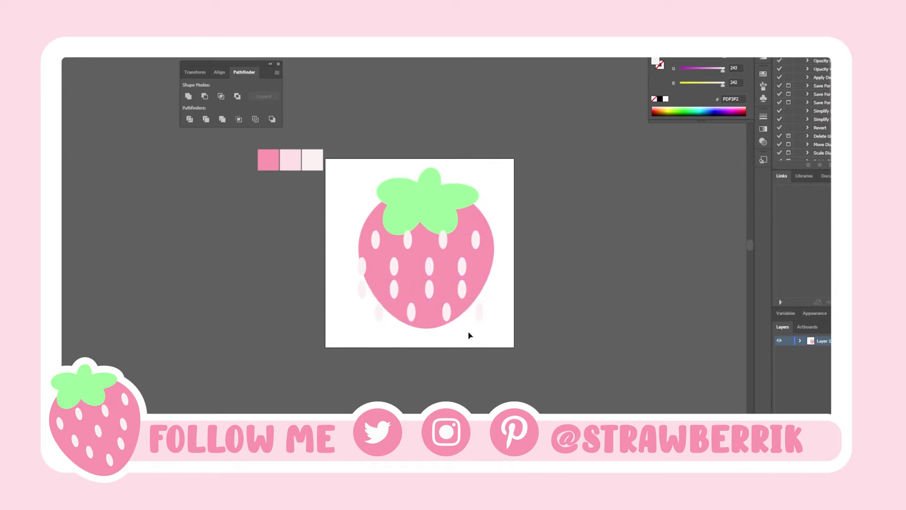
- Rearrange the two lowest seed rows so that all four rows alternate in a staggered pattern
drag(360, 288, 359, 289)
shift+click(450, 287)
drag(461, 290, 373, 316)
shift+click(449, 289)
shift+click(428, 319)
drag(446, 321, 424, 316)
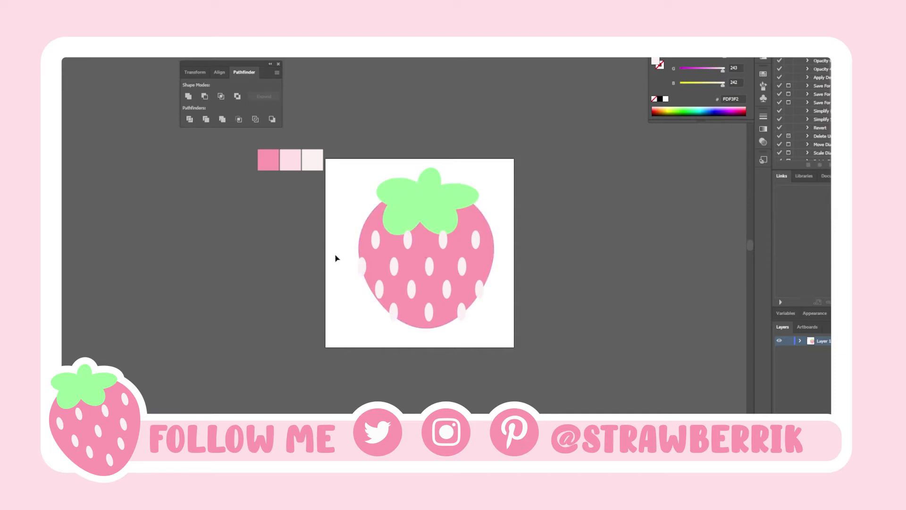
- Delete the five narrow seeds that overhang the edges of the strawberry body
key(ctrl+minus)
key(ctrl+minus)
key(ctrl+minus)
key(ctrl+equal)
key(ctrl+equal)
key(ctrl+equal)
click(361, 268)
key(Delete)
click(378, 295)
key(Delete)
click(392, 311)
key(Delete)
click(461, 312)
key(Delete)
click(479, 290)
key(Delete)
- Stretch the pattern of ten remaining seeds to about 2.4 in wide and 2 in high
drag(351, 322, 351, 321)
drag(443, 243, 442, 243)
drag(479, 276, 482, 277)
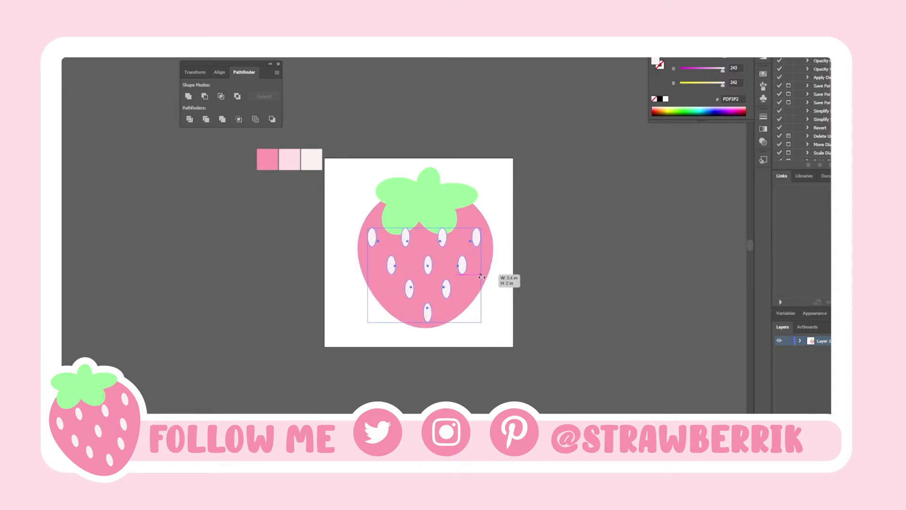
click(516, 281)
- Select the green leaf cap and bring it in front of the seeds
drag(390, 176, 443, 214)
right_click(443, 214)
click(562, 318)
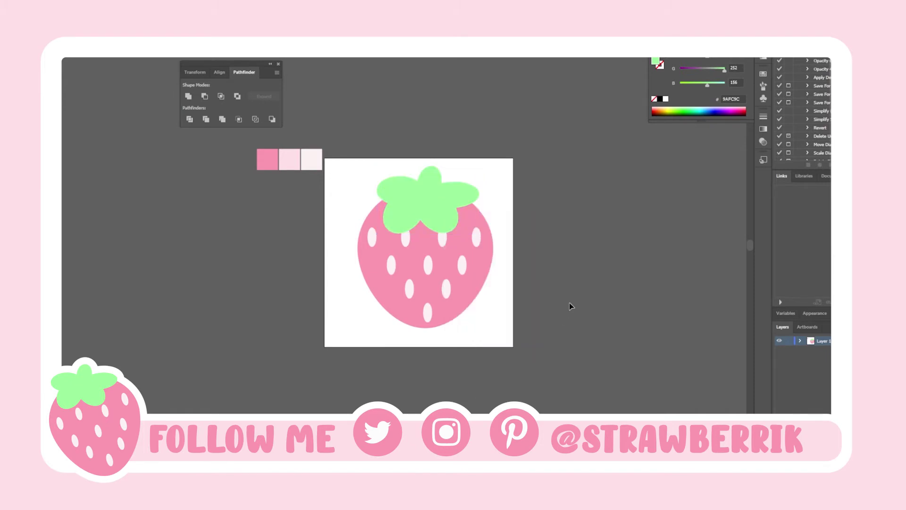
- Compress the seed pattern vertically so the upper row sits lower, clear of the leaf cap
drag(348, 243, 505, 305)
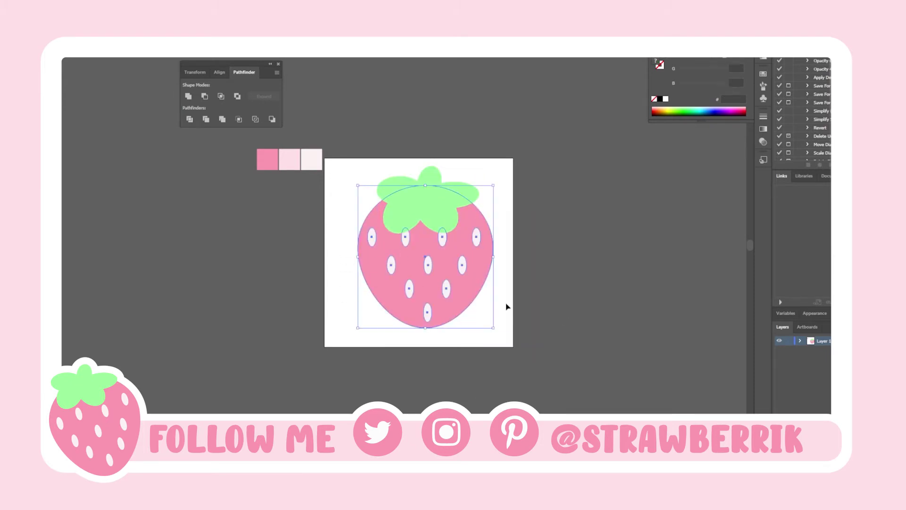
drag(424, 233, 424, 237)
click(556, 269)
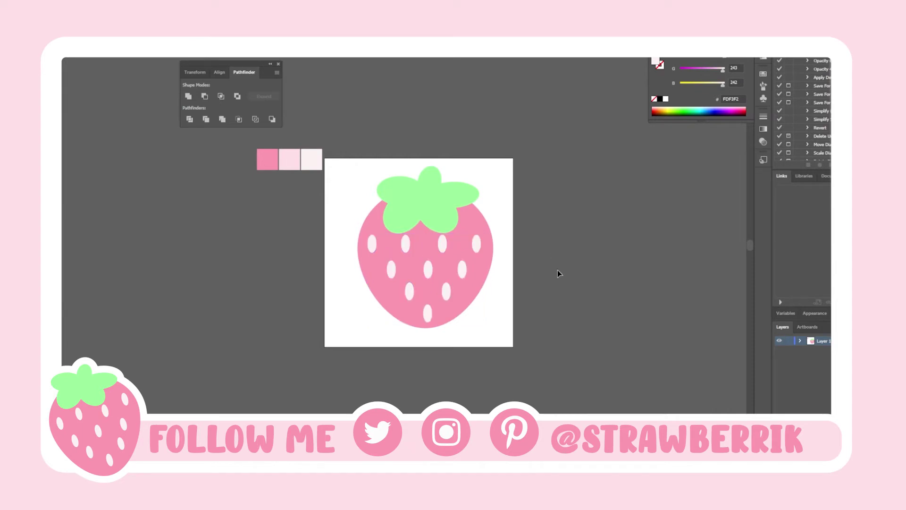
- Select the ten seeds without the body and tint them pale pink by lowering their opacity
drag(509, 242, 357, 322)
shift+click(391, 298)
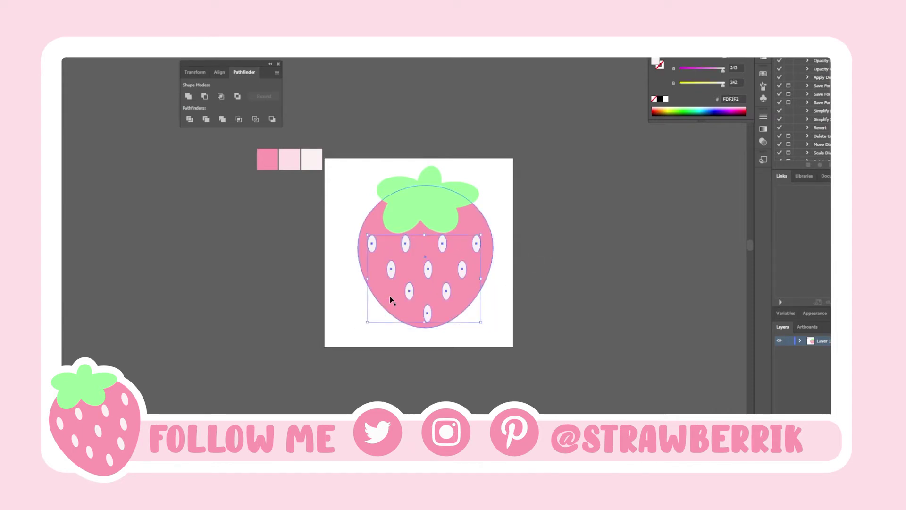
click(301, 216)
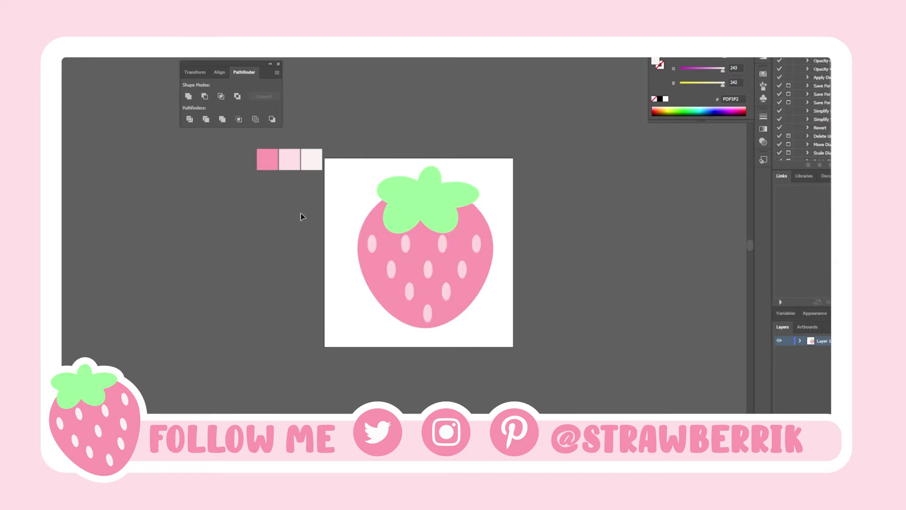
- Lengthen the strawberry body by pulling its lowest anchor point down, and shrink the leaf cap slightly
drag(426, 327, 425, 338)
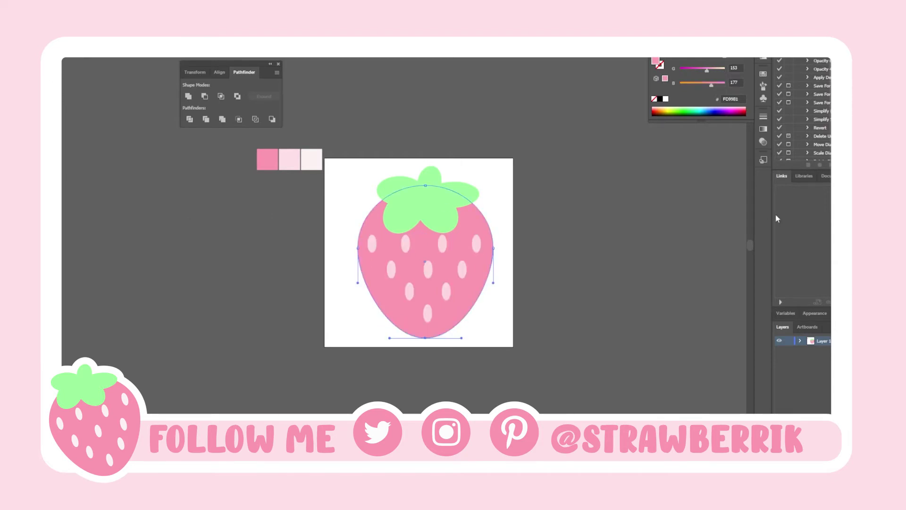
click(260, 241)
drag(439, 213, 472, 196)
click(529, 218)
scroll(534, 245, down, 1)
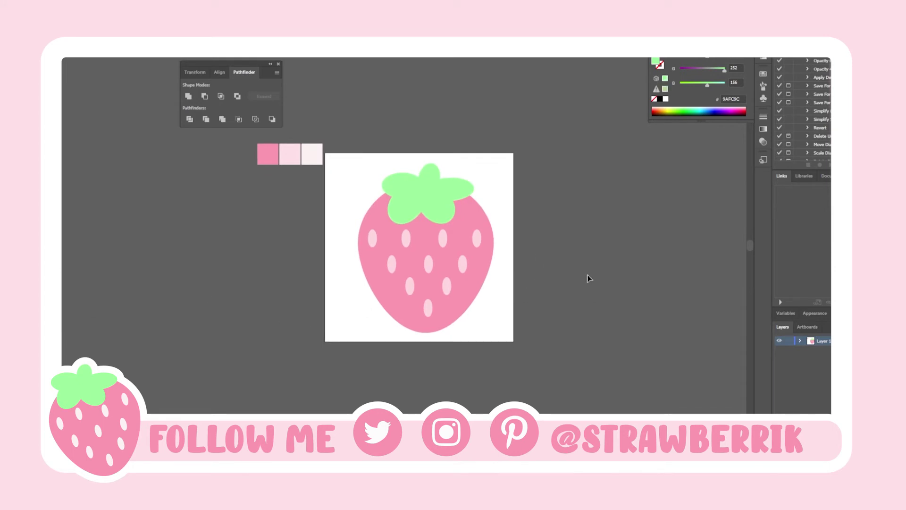
- Spread the seeds into a wider, looser irregular arrangement and tilt the leaf cap slightly clockwise
drag(348, 241, 482, 307)
drag(485, 273, 488, 274)
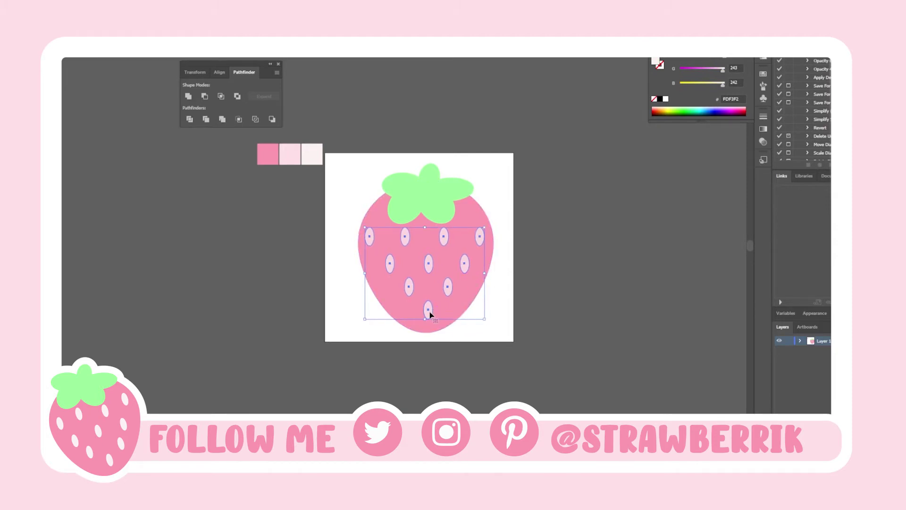
click(546, 298)
scroll(546, 300, up, 1)
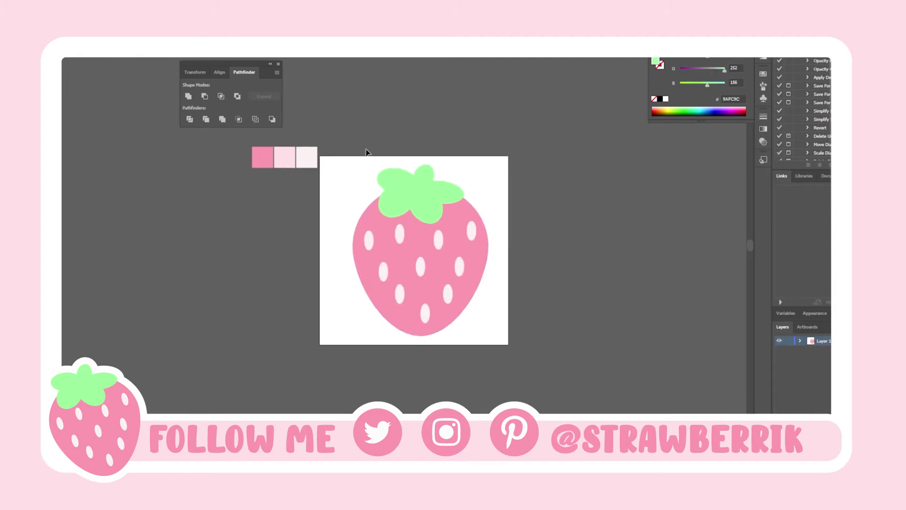
- Enlarge the tilted leaf cap slightly over the top of the body
click(460, 191)
drag(465, 194, 487, 200)
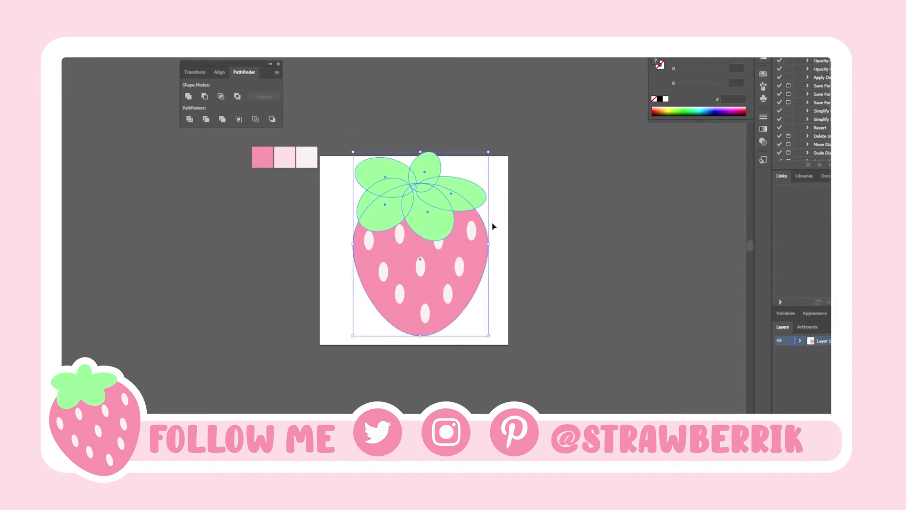
drag(491, 207, 469, 197)
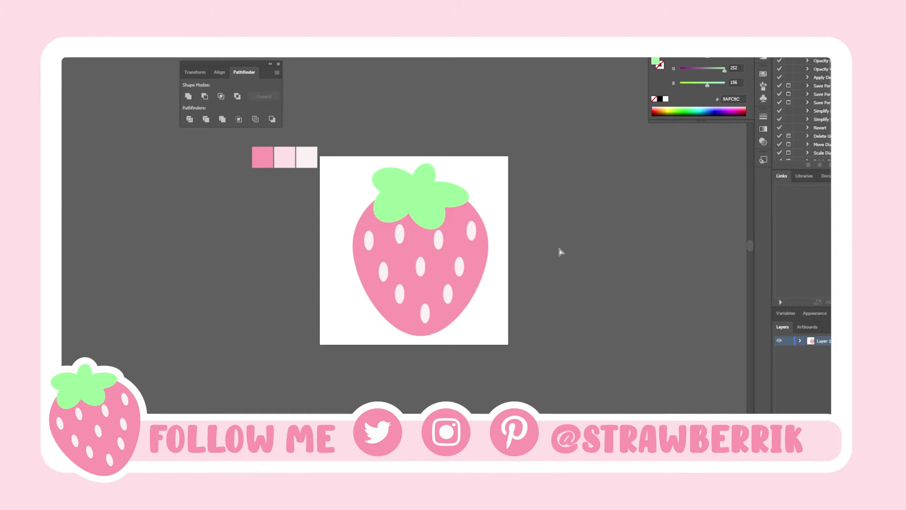
- Duplicate the whole strawberry beside the artboard and unite the copy into a single black silhouette
drag(354, 154, 495, 338)
drag(442, 283, 602, 283)
click(188, 96)
click(43, 34)
click(58, 44)
click(58, 43)
key(Escape)
- Move the black silhouette onto the strawberry and send it behind the artwork
drag(589, 236, 429, 237)
right_click(428, 234)
mouse_move(473, 396)
click(557, 422)
click(569, 383)
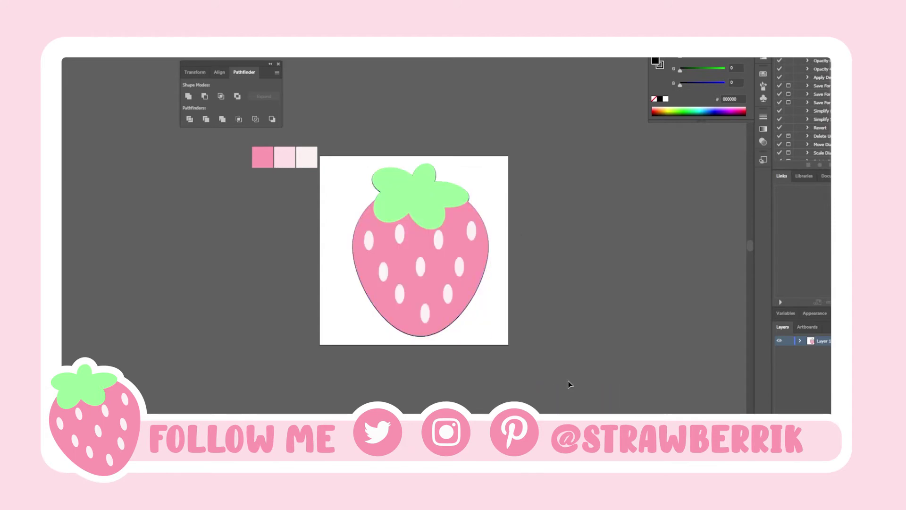
- Undo the last change to the black silhouette and delete the silhouette
click(465, 314)
click(546, 249)
key(ctrl+z)
click(532, 272)
click(456, 261)
key(Delete)
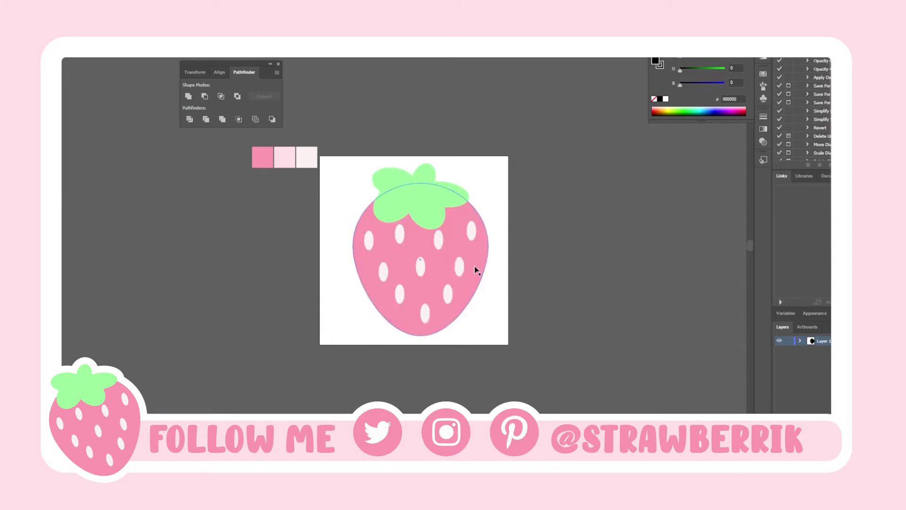
- Paste the black silhouette in place on a new layer and move that layer beneath the strawberry layer
key(ctrl+l)
key(ctrl+f)
drag(827, 350, 824, 338)
click(239, 223)
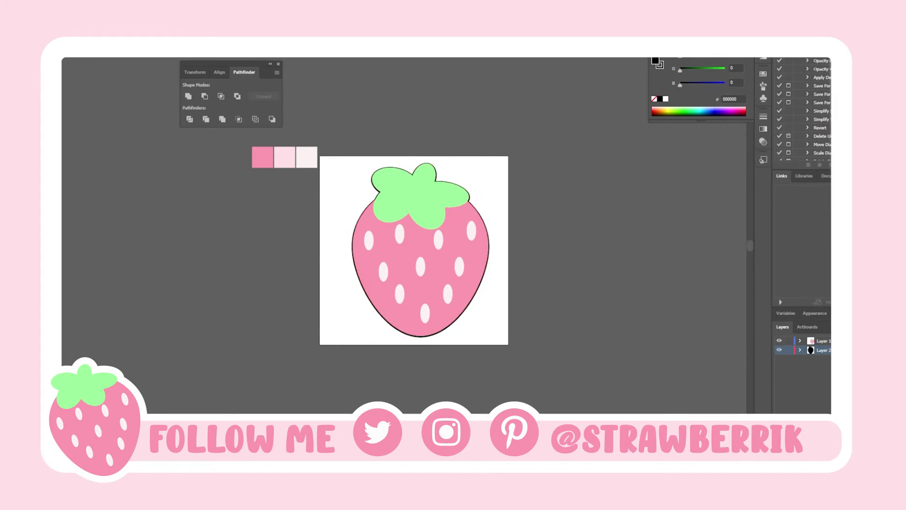
click(445, 331)
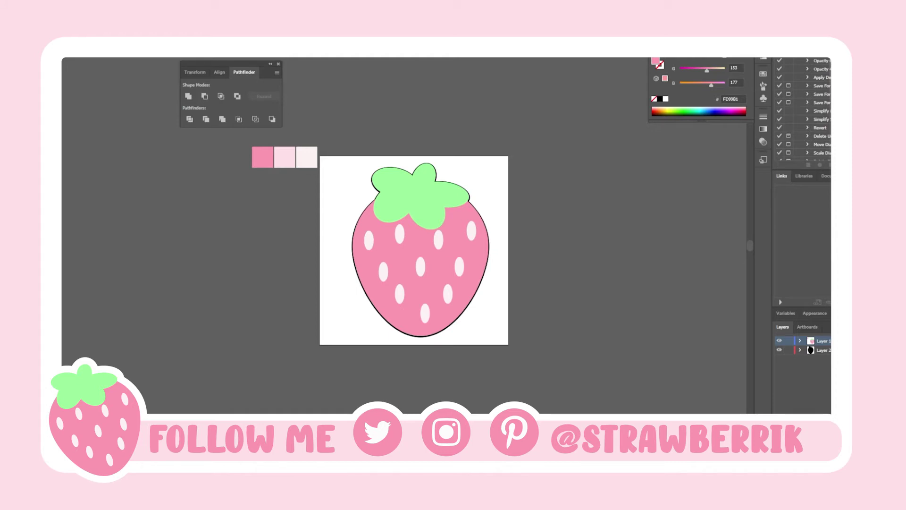
- Hide the strawberry layer and select the black silhouette on the layer beneath it
click(824, 350)
click(780, 351)
click(780, 351)
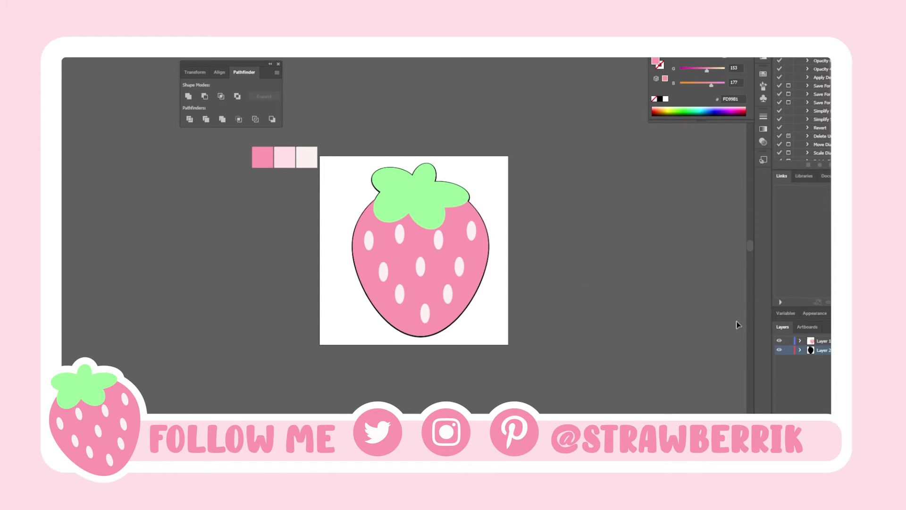
click(779, 351)
click(780, 351)
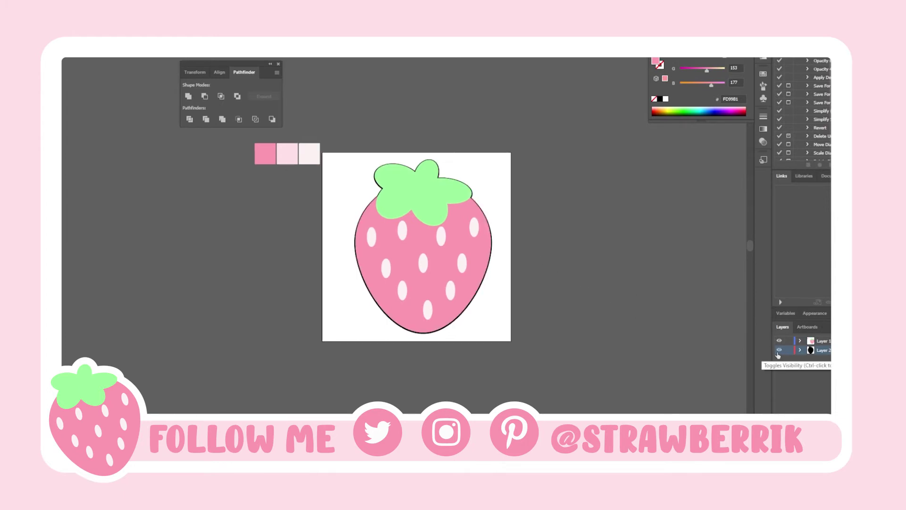
click(824, 341)
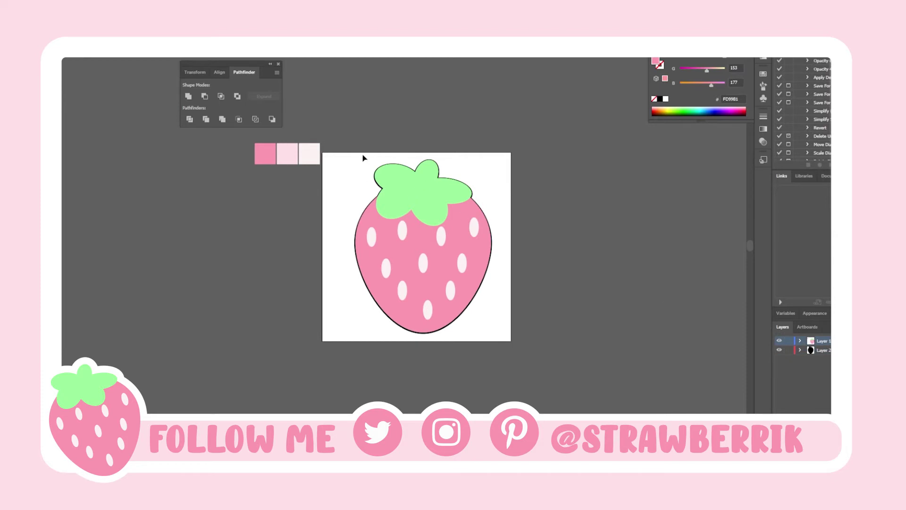
click(779, 340)
click(442, 218)
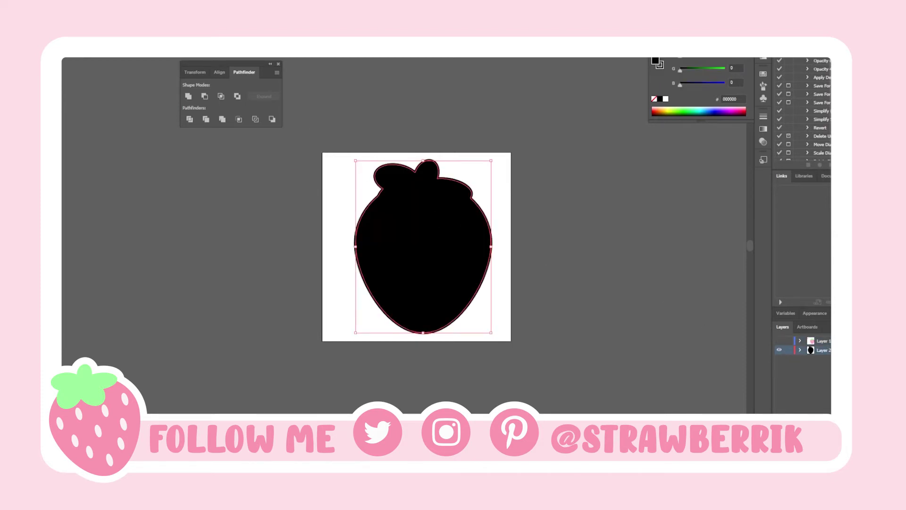
- Expand the black silhouette's fill and stroke, and divide it with Pathfinder
right_click(418, 222)
click(208, 119)
click(373, 124)
click(448, 223)
click(108, 4)
click(152, 118)
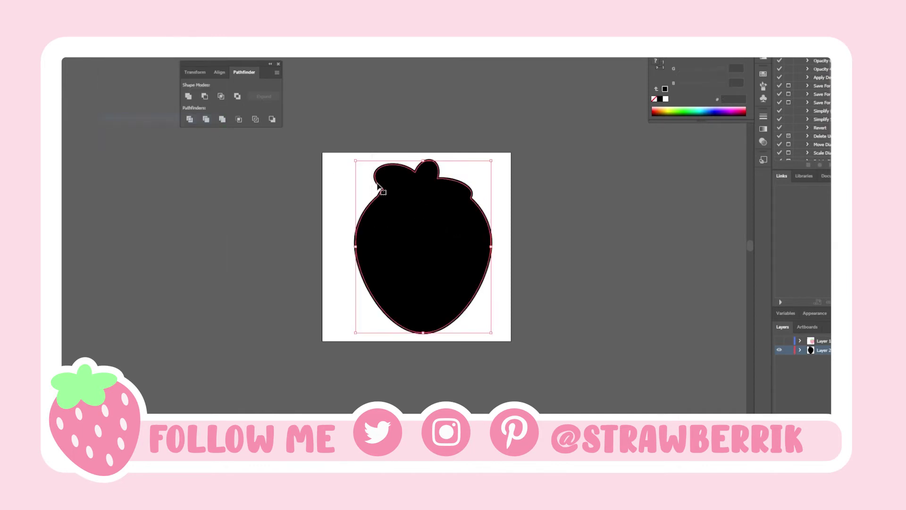
click(204, 96)
key(Return)
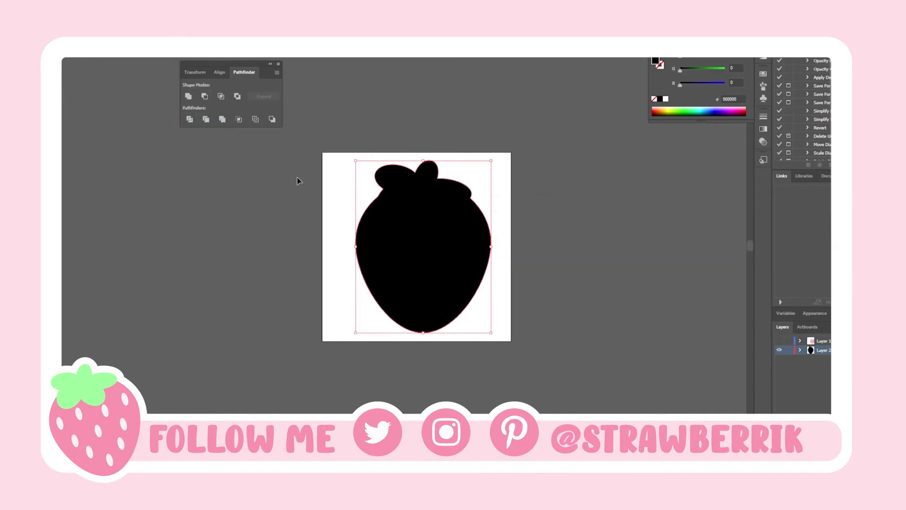
- Swap the silhouette's fill and stroke to leave only a black outline, and show the strawberry layer again
right_click(410, 207)
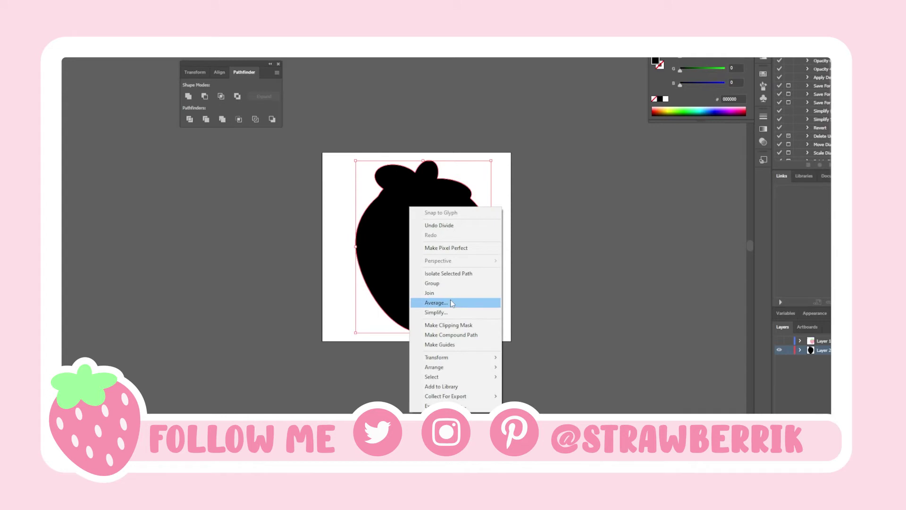
click(292, 225)
key(ctrl+z)
click(206, 120)
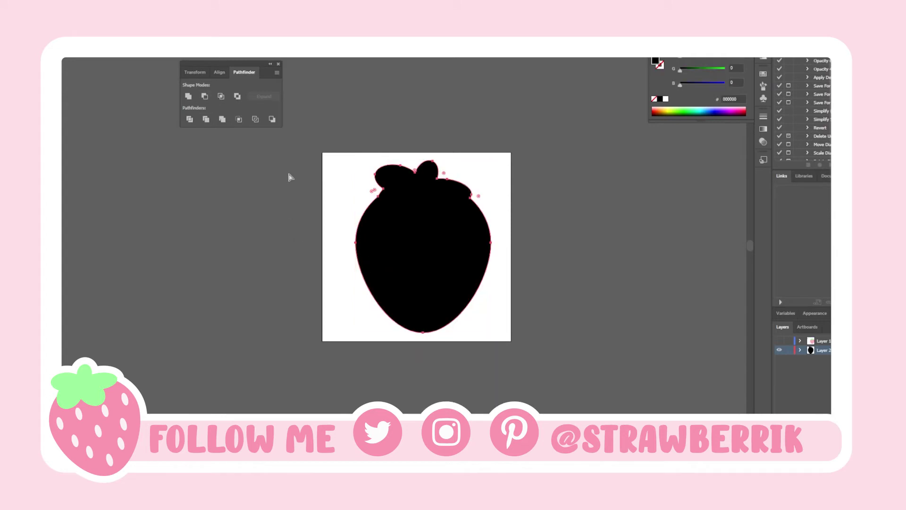
key(shift+x)
click(338, 194)
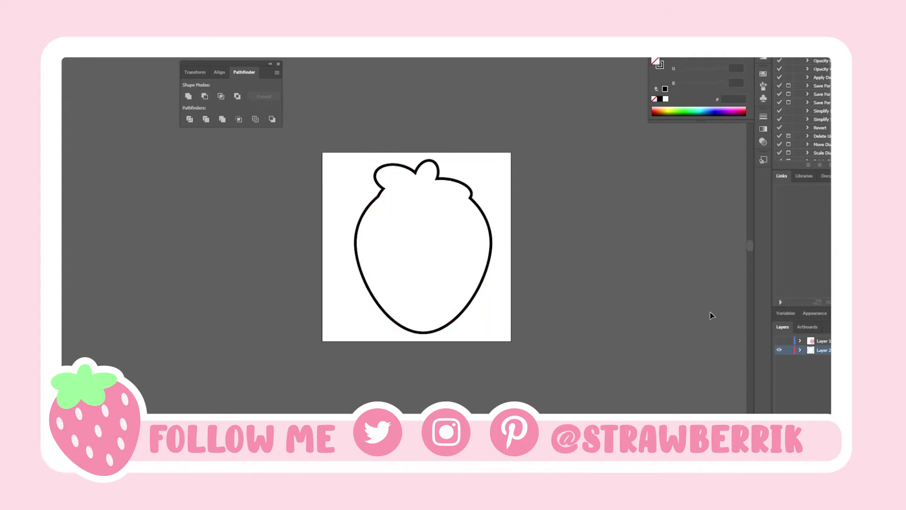
click(779, 341)
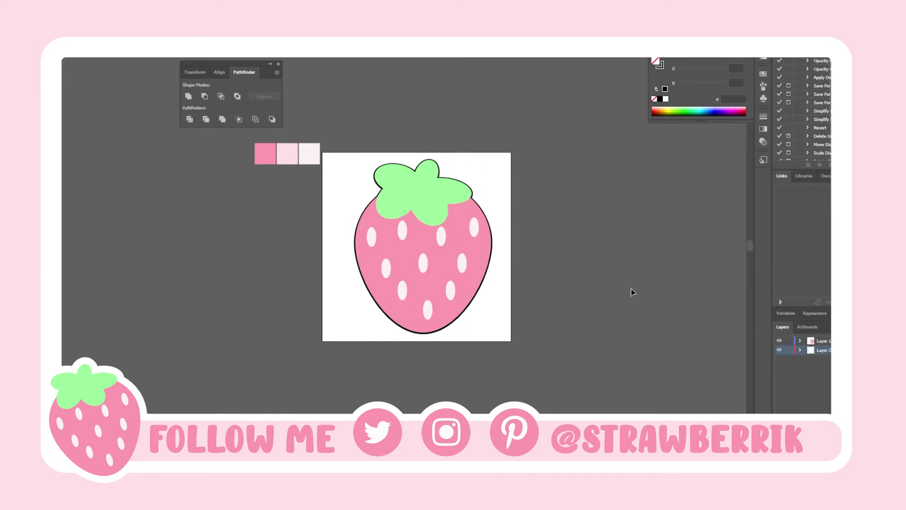
- Group the strawberry's body, leaf and seed shapes into one object
click(778, 351)
drag(344, 141, 537, 342)
key(ctrl+g)
click(536, 343)
click(780, 350)
key(ctrl+a)
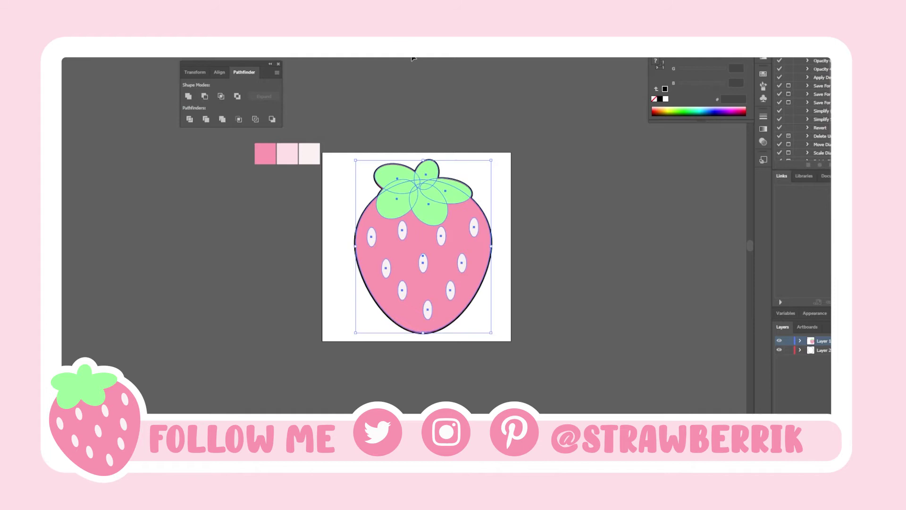
click(542, 174)
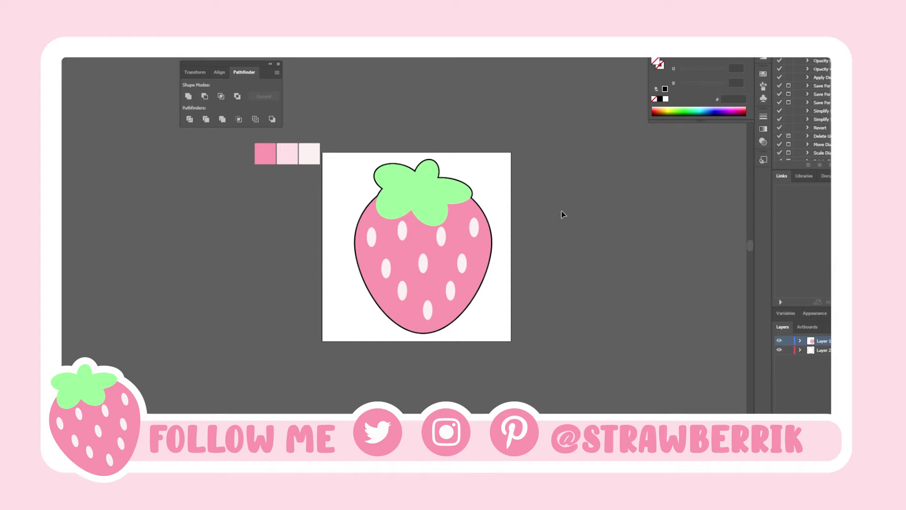
click(442, 209)
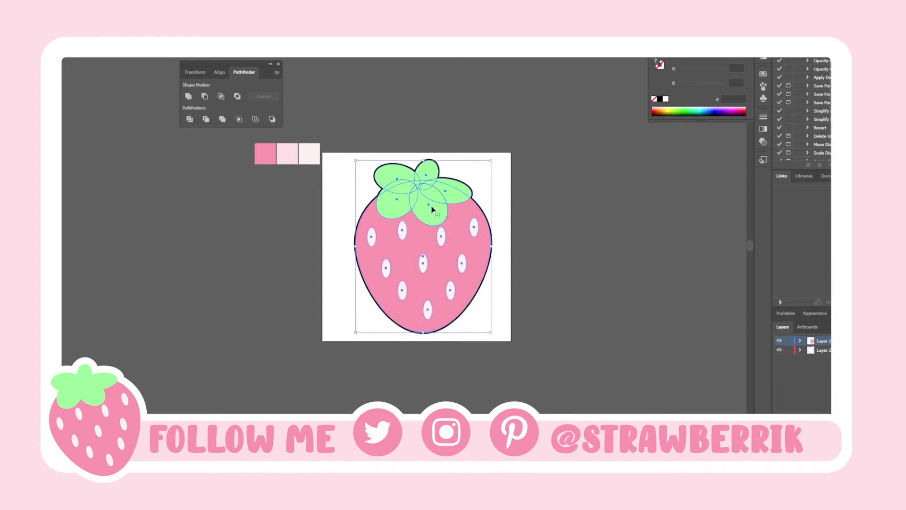
click(559, 220)
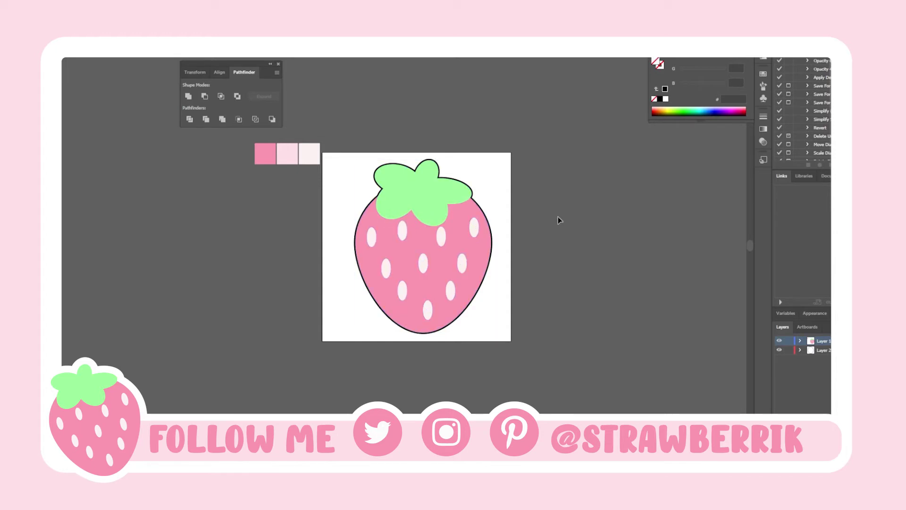
- Duplicate the outlined strawberry to the right of the artboard and ungroup the copy
drag(378, 146, 470, 301)
drag(452, 256, 618, 255)
right_click(574, 217)
mouse_move(622, 323)
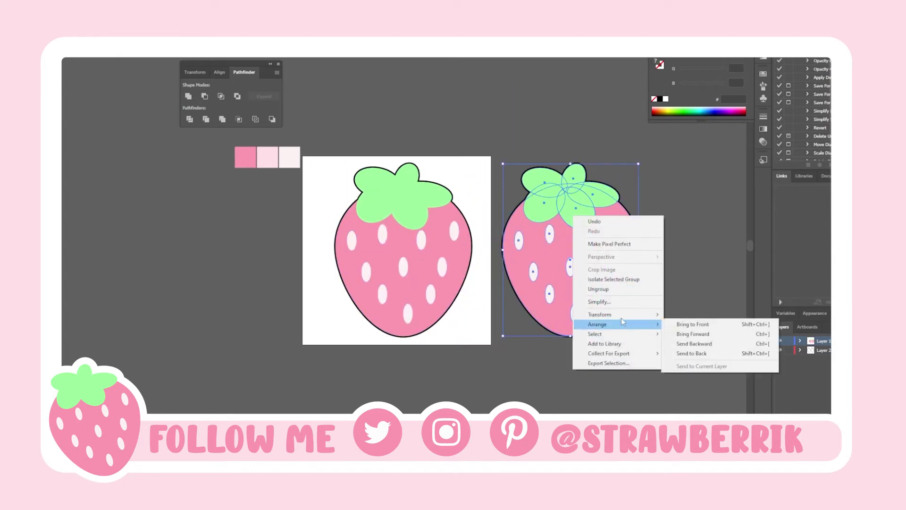
click(623, 291)
click(689, 278)
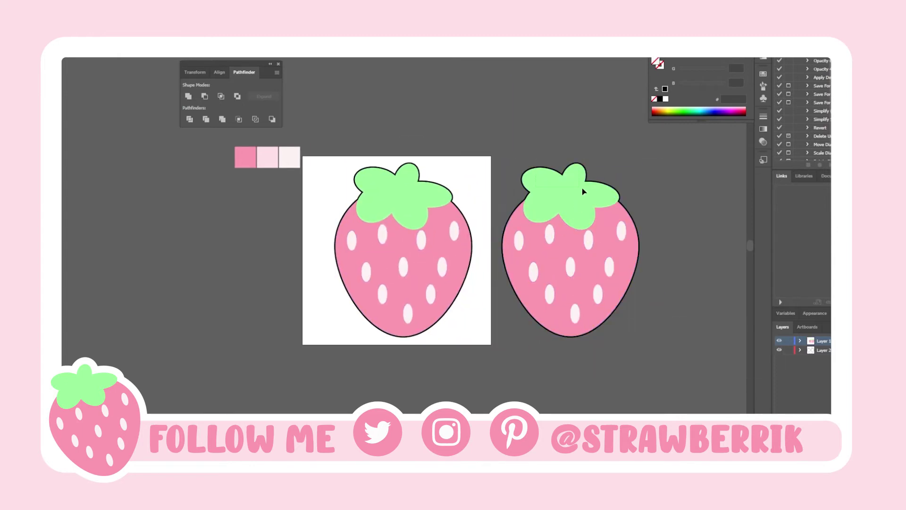
- Unite the copy's green leaf ellipses into a single leaf cap with a black outline
click(612, 215)
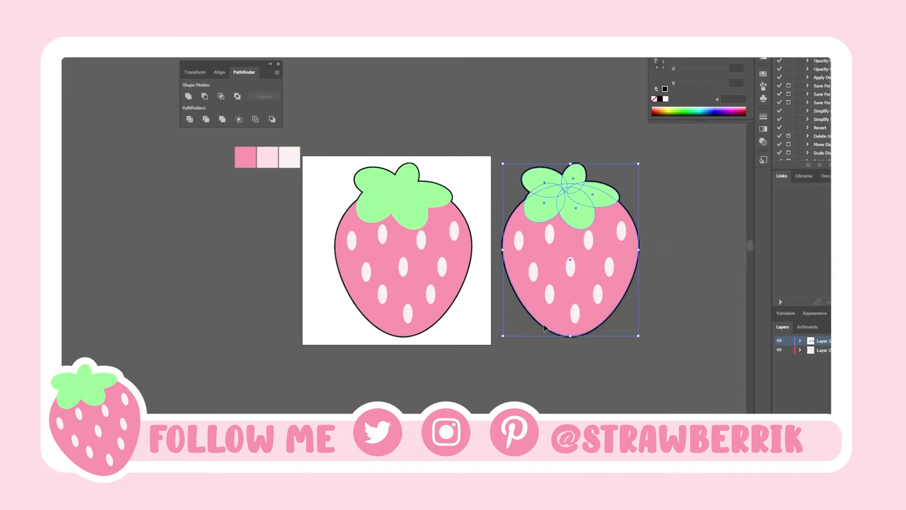
shift+click(621, 290)
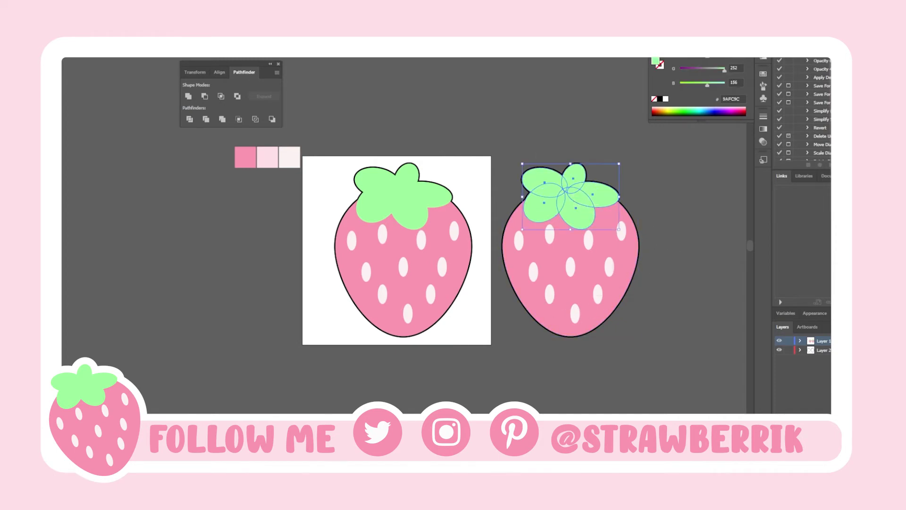
click(108, 9)
click(161, 118)
click(189, 97)
click(504, 128)
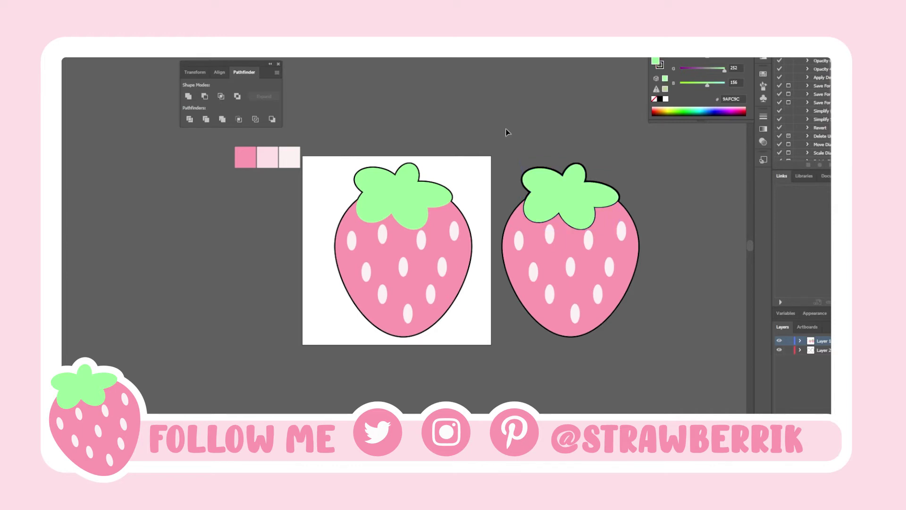
- Scale down the copied strawberry and move it up beside the artboard's upper edge
drag(600, 297, 610, 223)
click(577, 291)
drag(510, 107, 651, 270)
drag(640, 183, 622, 182)
drag(602, 181, 593, 129)
- Duplicate the artboard's strawberry to the right and scale the copy down beneath the first small strawberry
click(501, 189)
click(458, 259)
drag(421, 258, 578, 259)
drag(633, 252, 583, 270)
click(644, 303)
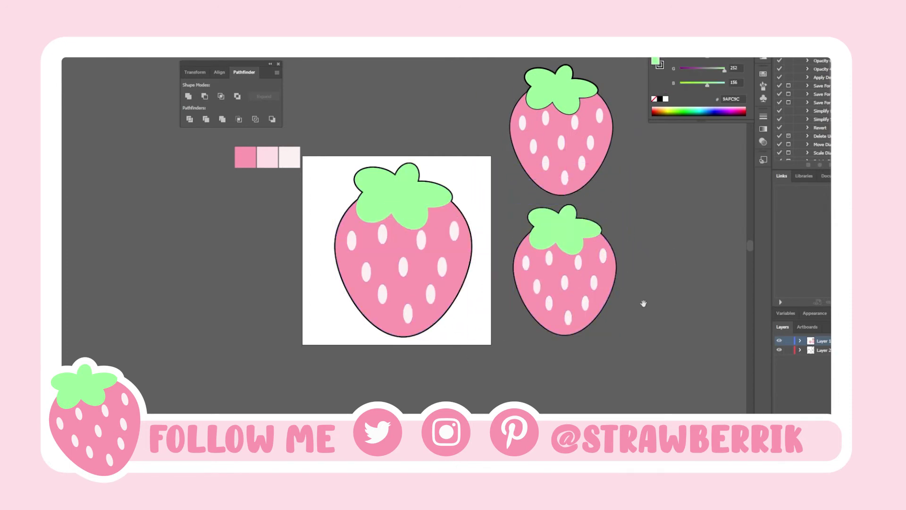
drag(644, 303, 639, 280)
- Delete the artboard's strawberry and its black outline, and paste the strawberry back in place without the outline
click(398, 168)
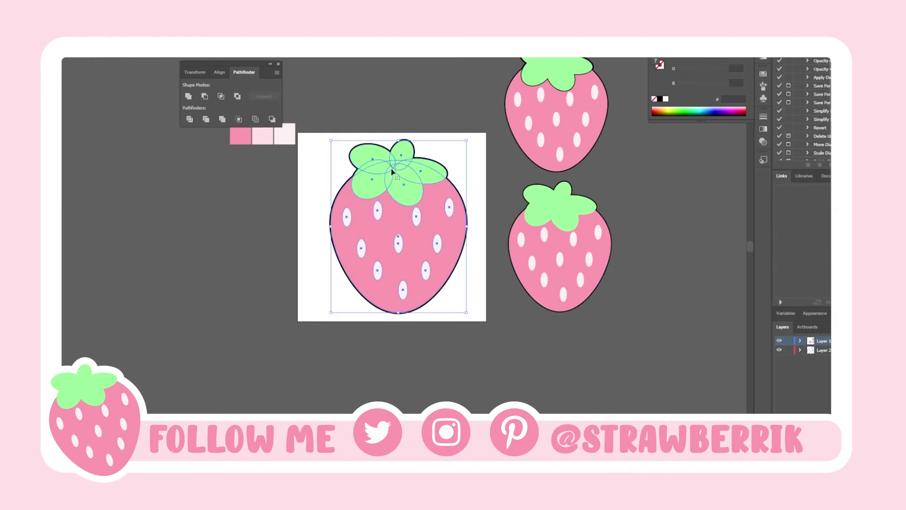
key(Delete)
click(405, 142)
key(Delete)
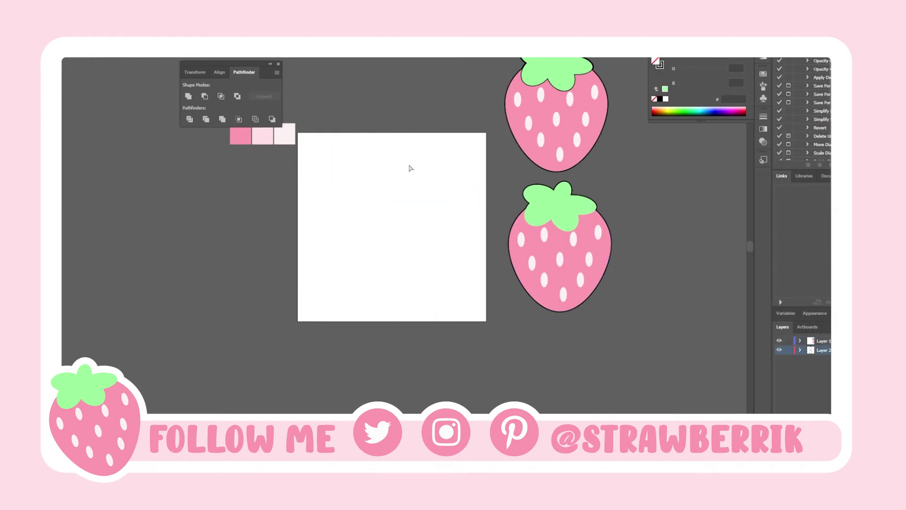
key(ctrl+f)
click(426, 129)
drag(426, 124, 415, 161)
key(ctrl+minus)
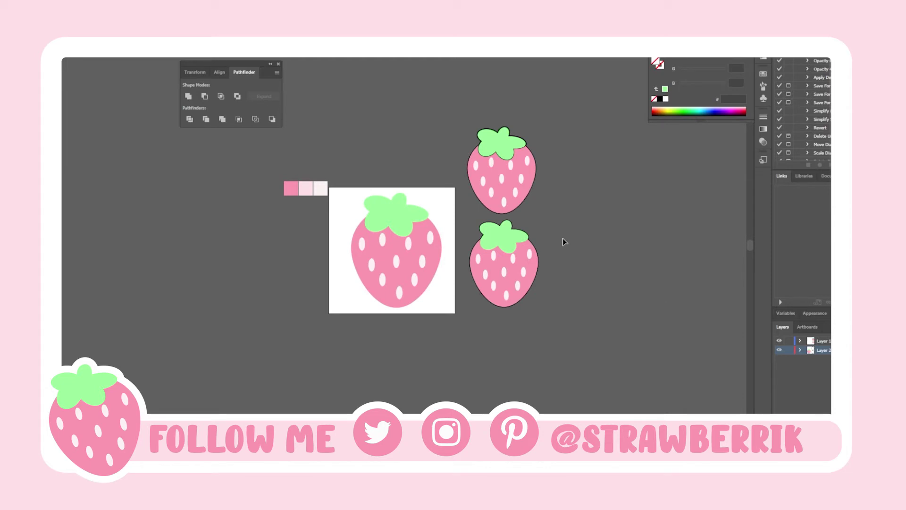
- Move the three colour swatches beside the upper small strawberry and place a smaller copy of the plain strawberry beneath the outlined ones
scroll(562, 238, up, 1)
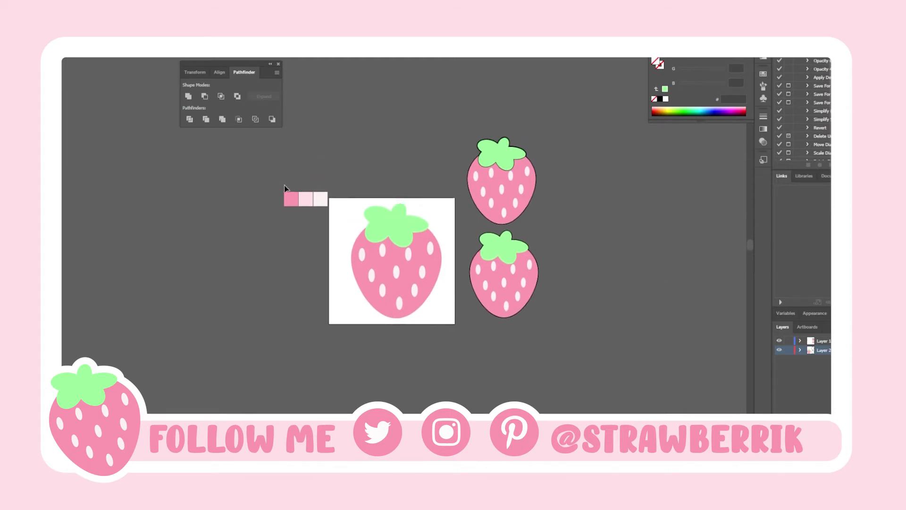
drag(324, 204, 589, 159)
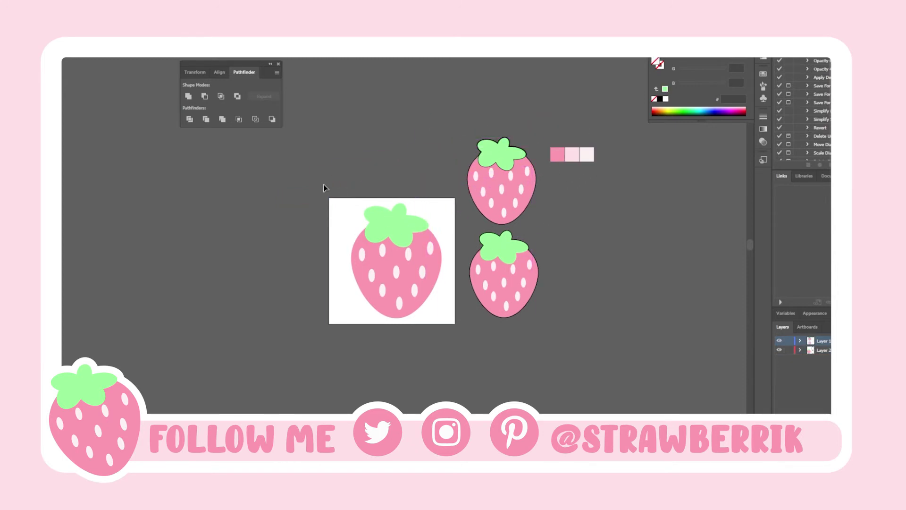
drag(414, 277, 518, 383)
scroll(577, 351, down, 1)
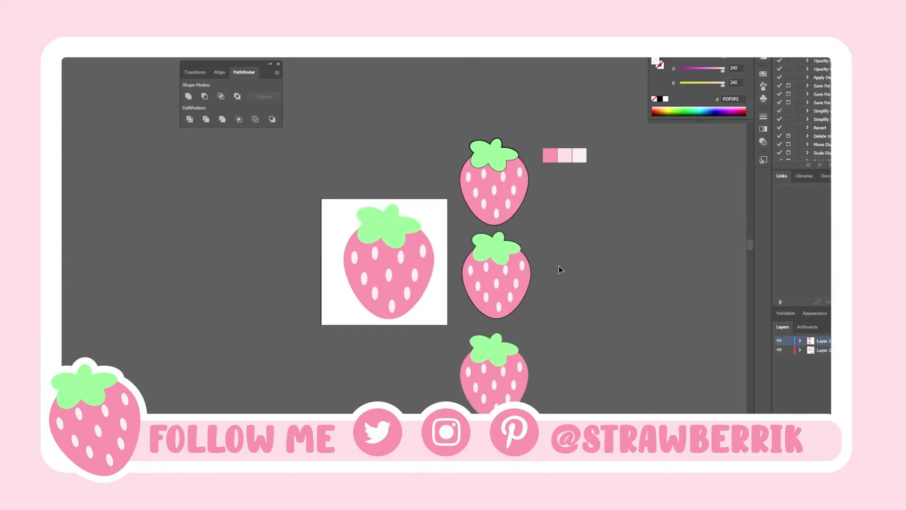
drag(561, 266, 558, 253)
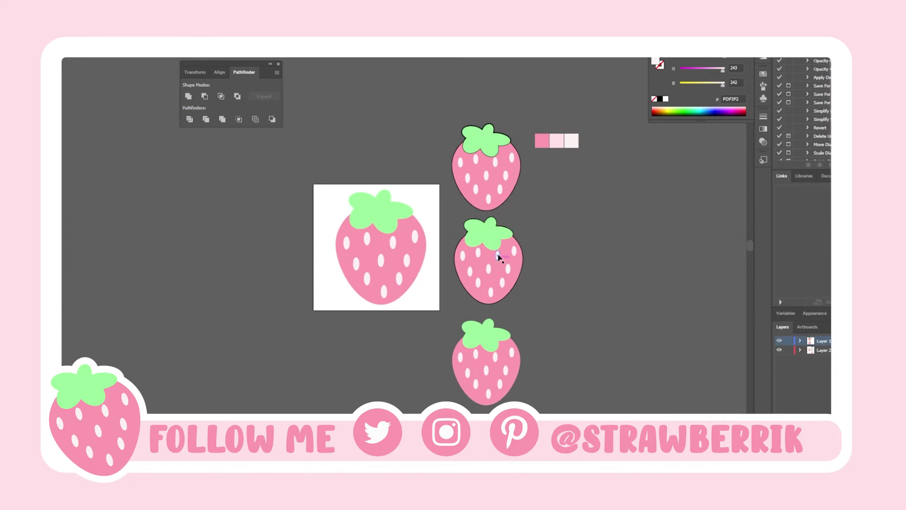
drag(400, 215, 367, 219)
key(ctrl+z)
click(479, 144)
click(407, 118)
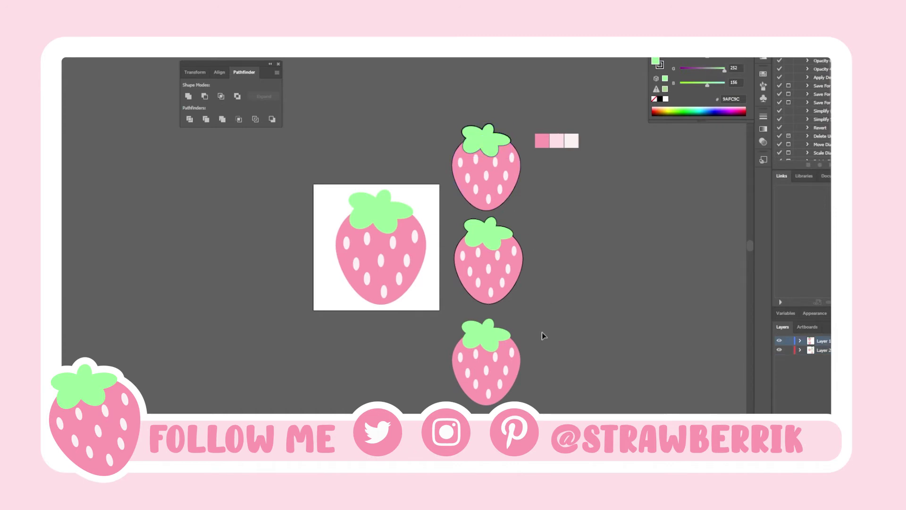
- Paste the plain strawberry into the widescreen template document, shrink and tilt it, and place it in the frame's lower-left corner
drag(452, 399, 448, 399)
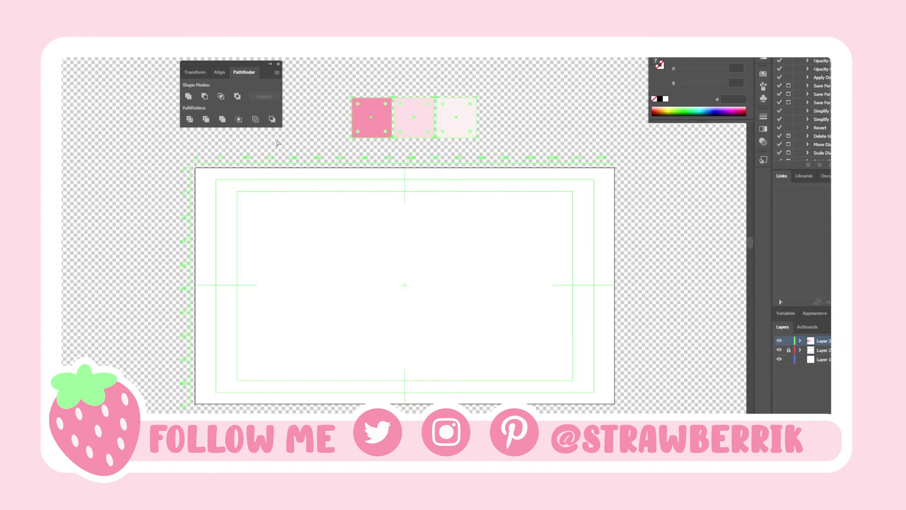
key(ctrl+v)
drag(428, 211, 261, 332)
click(321, 330)
drag(321, 330, 321, 320)
drag(259, 327, 252, 357)
click(345, 355)
drag(347, 355, 355, 351)
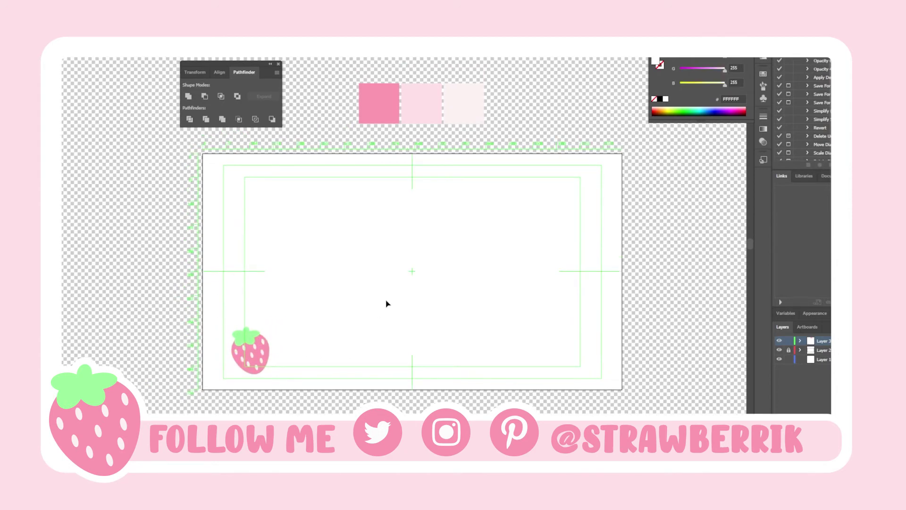
- Draw a wide bar about 1048 by 59 px from the strawberry to the outer safe margin and fill it with the dark pink swatch
drag(53, 94, 88, 93)
drag(260, 366, 600, 348)
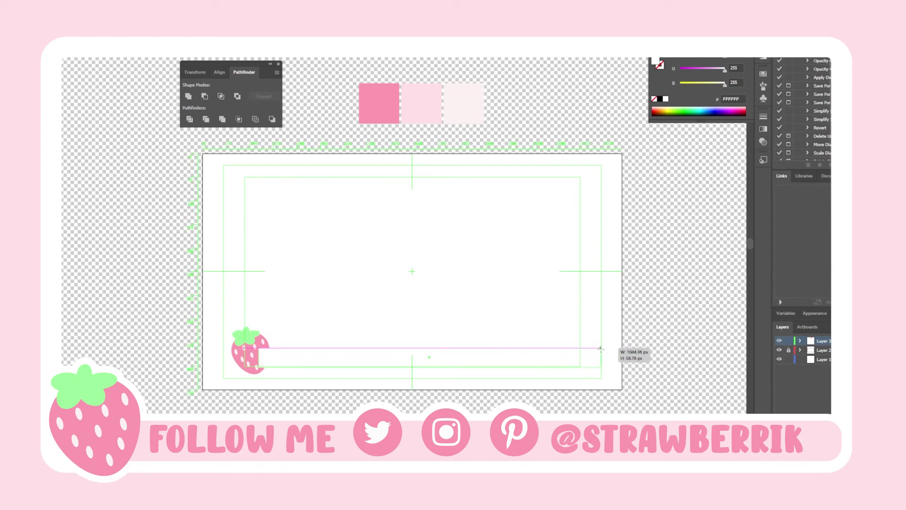
drag(601, 349, 601, 348)
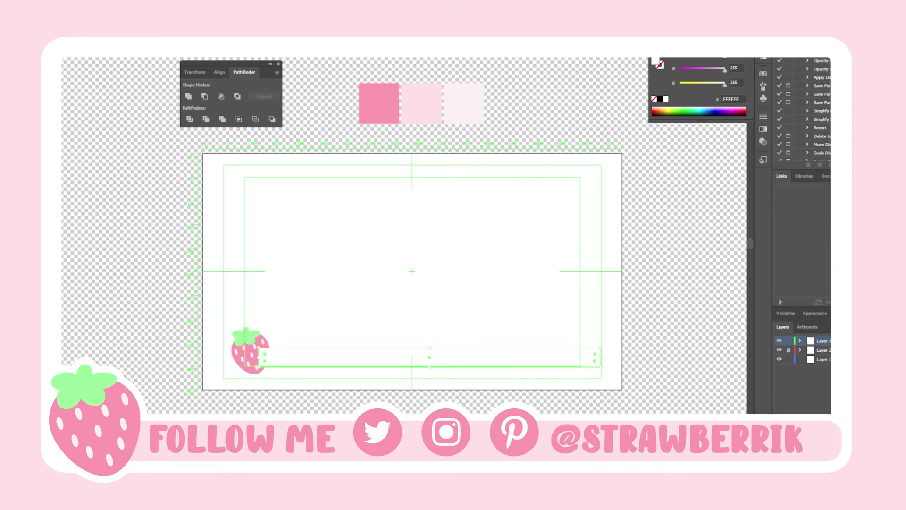
key(i)
click(376, 108)
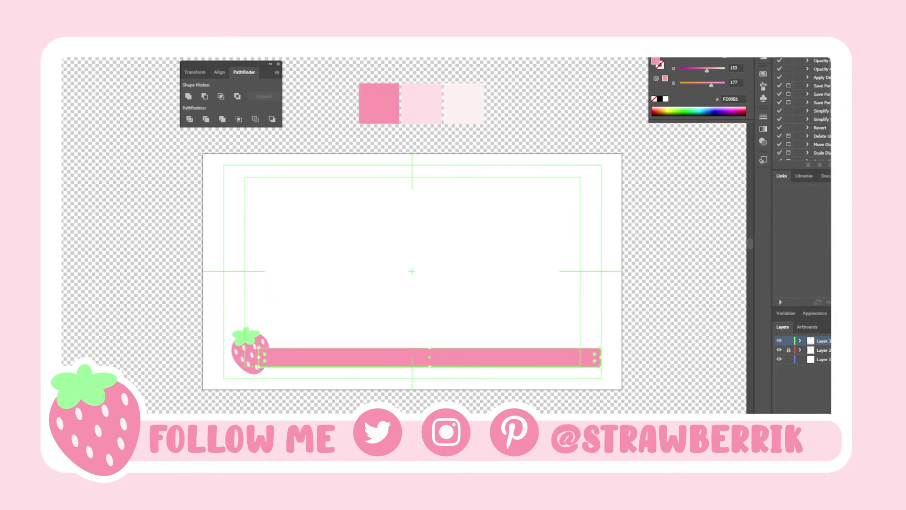
- Send the bar behind the strawberry, shift it about 20 px to the right and fill it with the light pink swatch
right_click(284, 355)
mouse_move(330, 312)
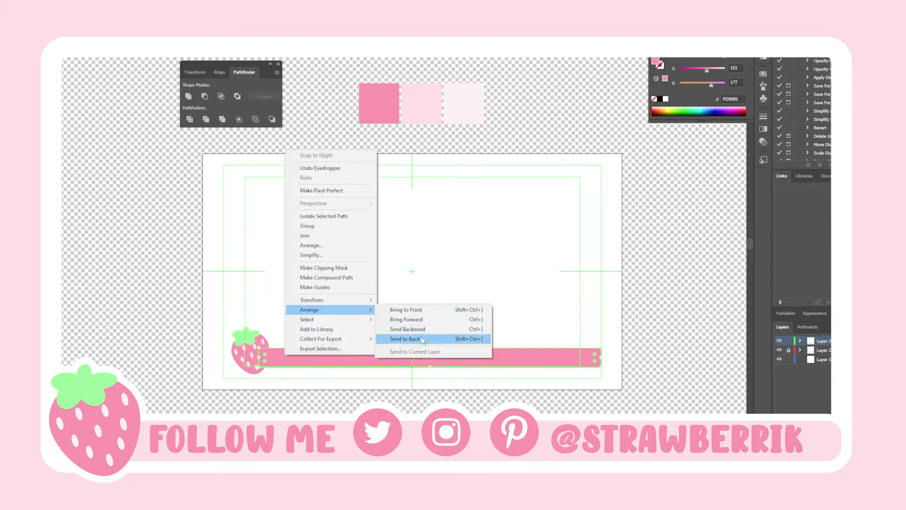
click(425, 338)
drag(316, 359, 325, 359)
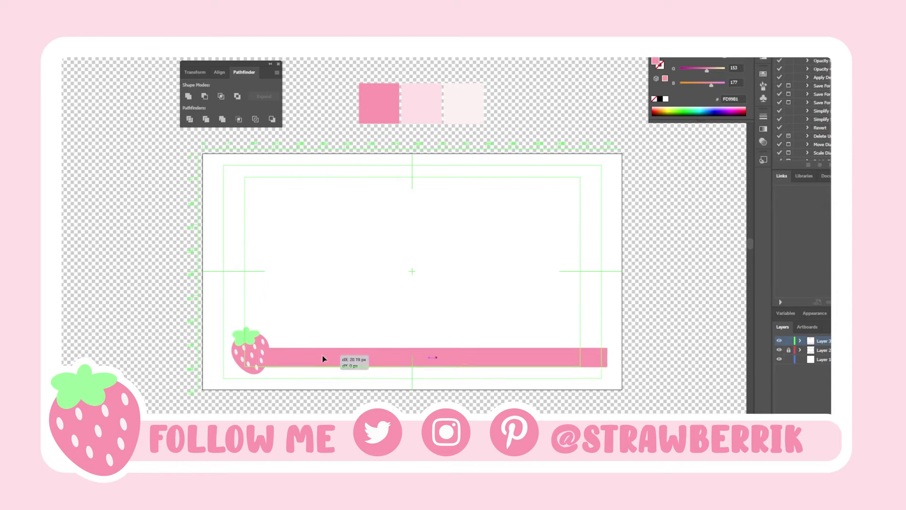
drag(323, 359, 322, 358)
click(418, 121)
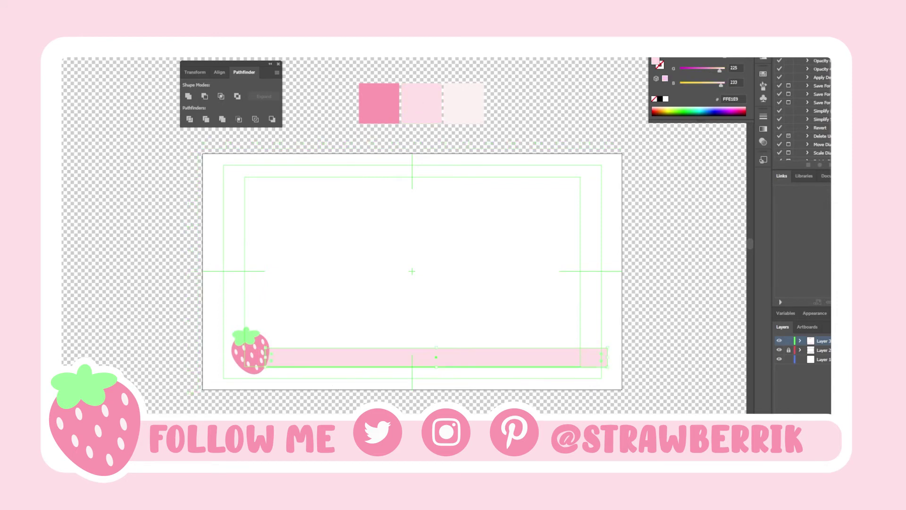
- Round the bar's two right-hand corners and move the bar slightly left and down within the outer safe margin
click(357, 360)
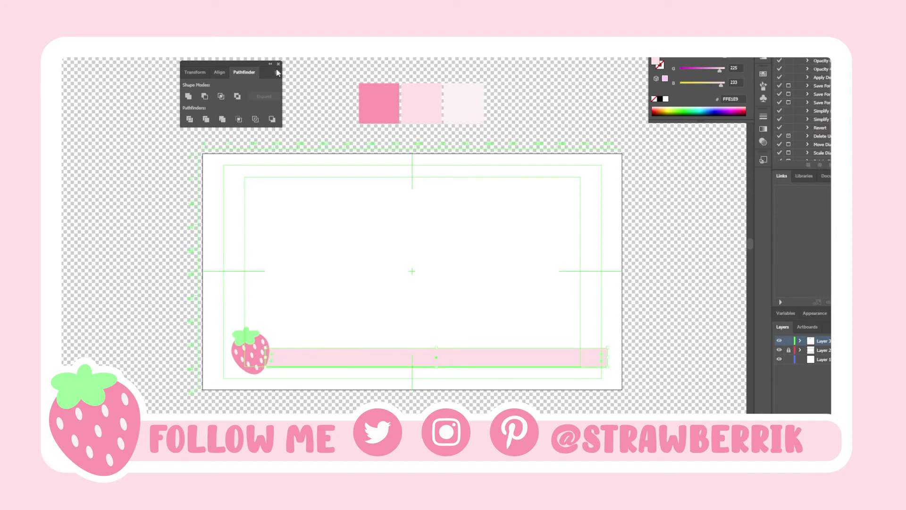
drag(600, 357, 567, 333)
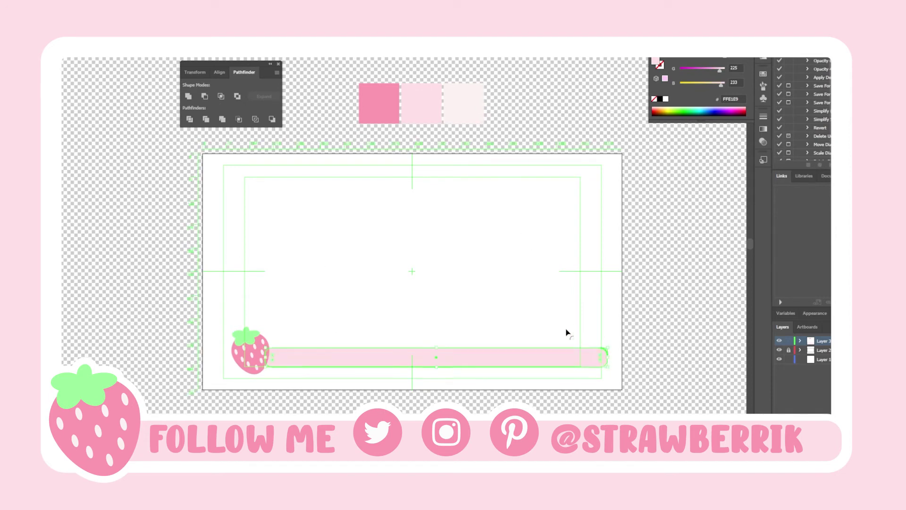
drag(495, 360, 486, 362)
click(531, 335)
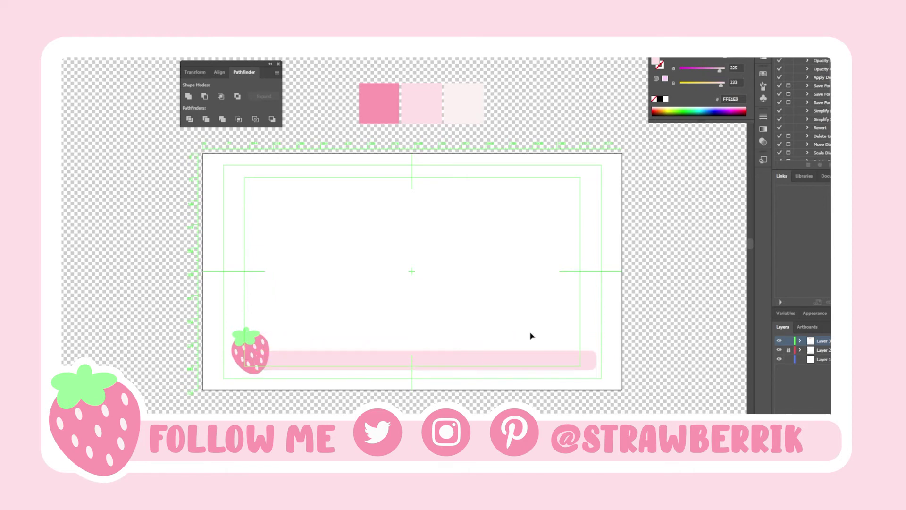
- Start saving the banner document, browse to the project folder and create a new folder for it
key(ctrl+s)
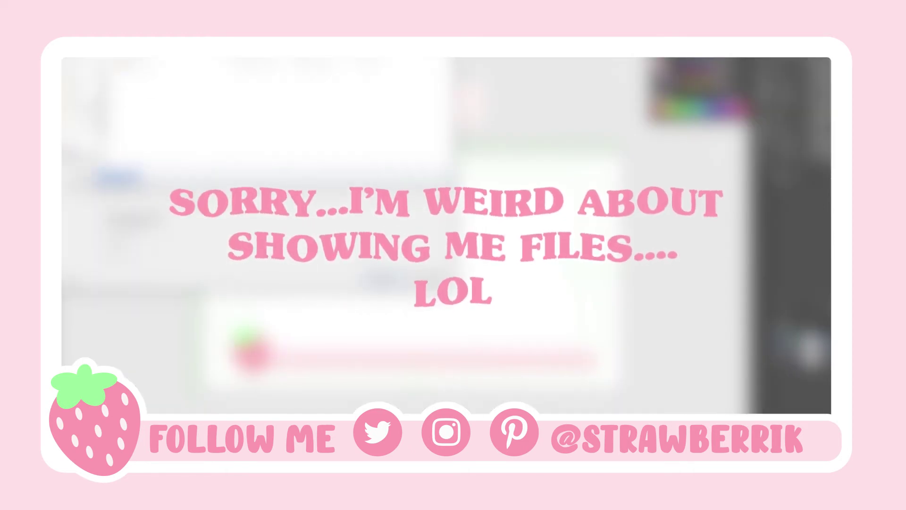
click(79, 138)
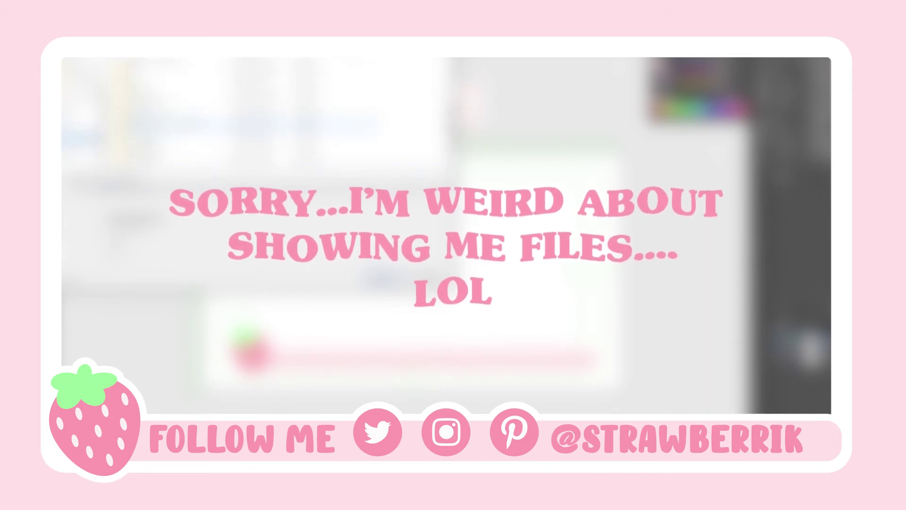
double_click(198, 116)
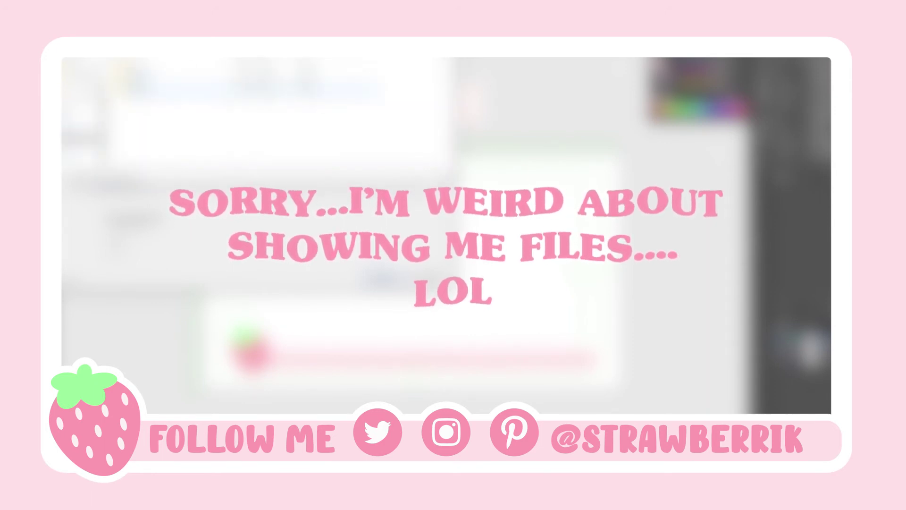
double_click(193, 91)
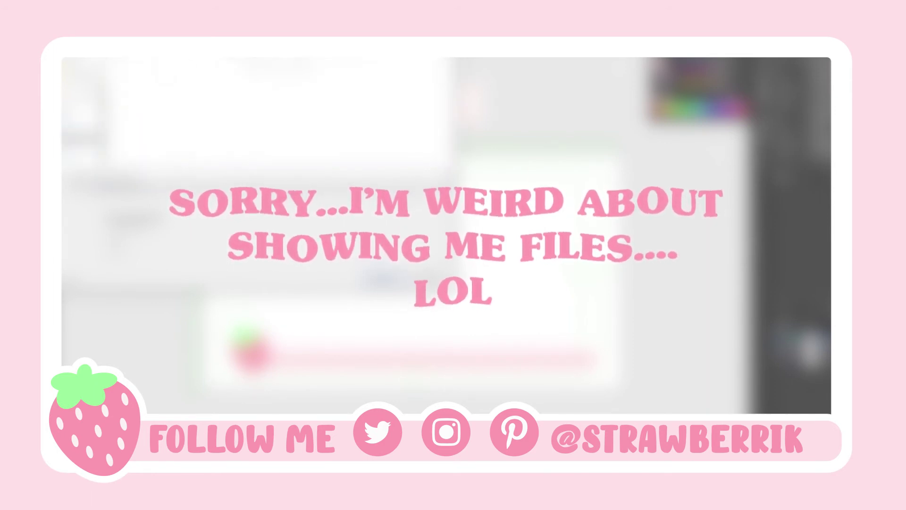
key(ctrl+shift+n)
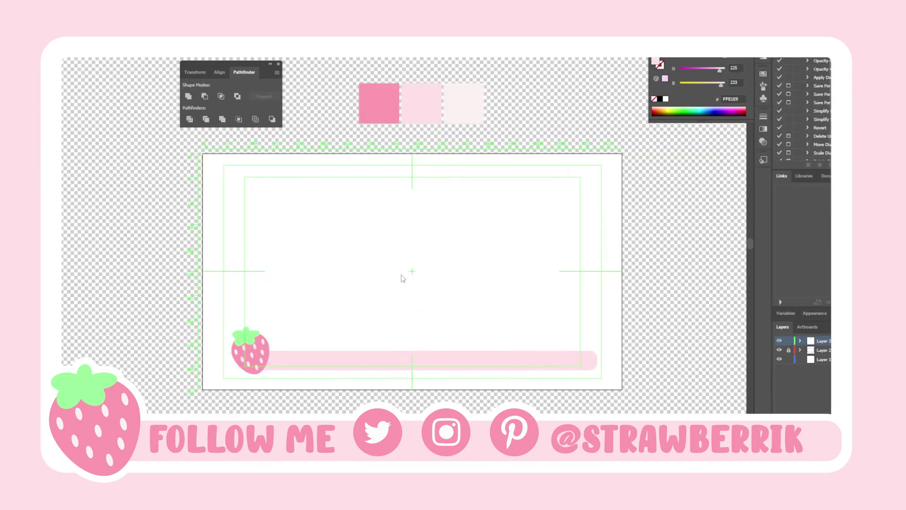
- Add the text "FOLLOW ME ON", enlarge it and place it on the bar beside the strawberry
click(491, 357)
click(380, 109)
click(378, 266)
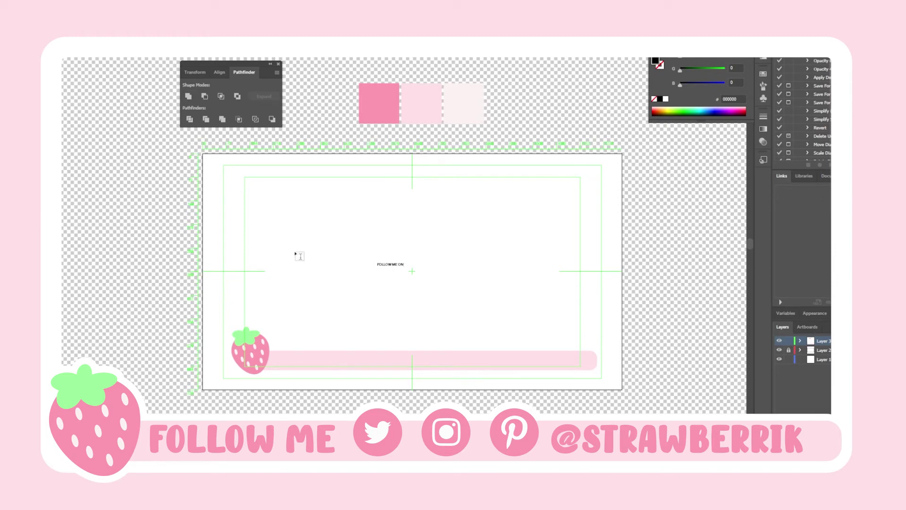
drag(407, 260, 371, 325)
click(373, 327)
drag(325, 363, 332, 360)
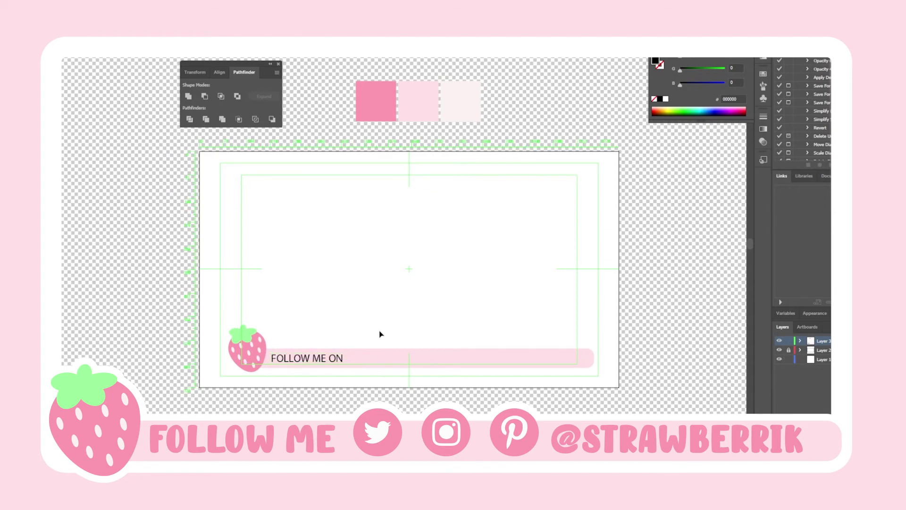
double_click(341, 358)
alt+drag(302, 359, 528, 360)
double_click(527, 360)
key(ctrl+a)
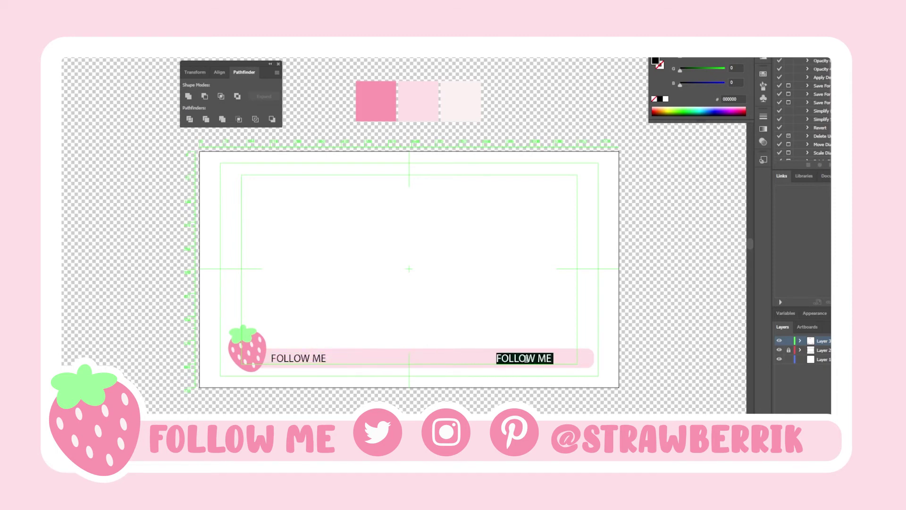
text(@STRAWBERRIK)
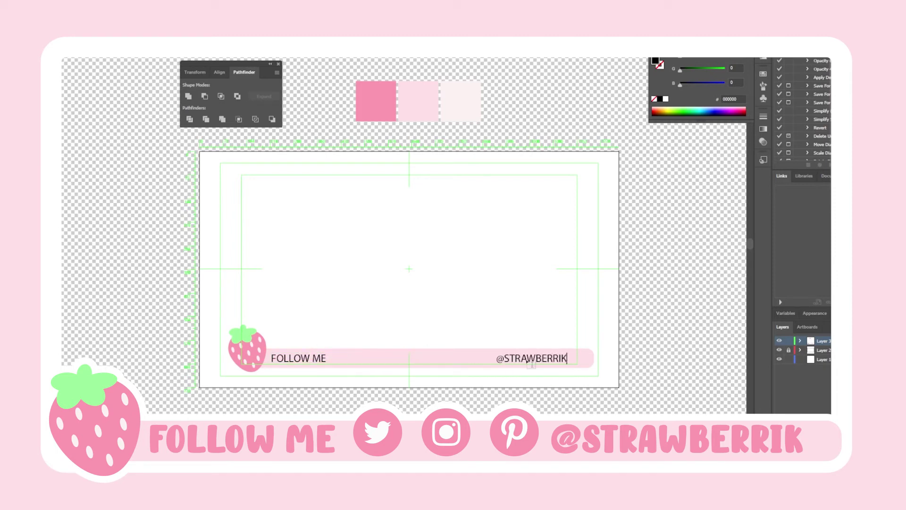
- Colour both bar texts with the dark pink swatch
shift+click(314, 360)
key(i)
click(377, 118)
- Browse the font previews and set both bar texts in the Cute 'n' Cuddly font
click(400, 24)
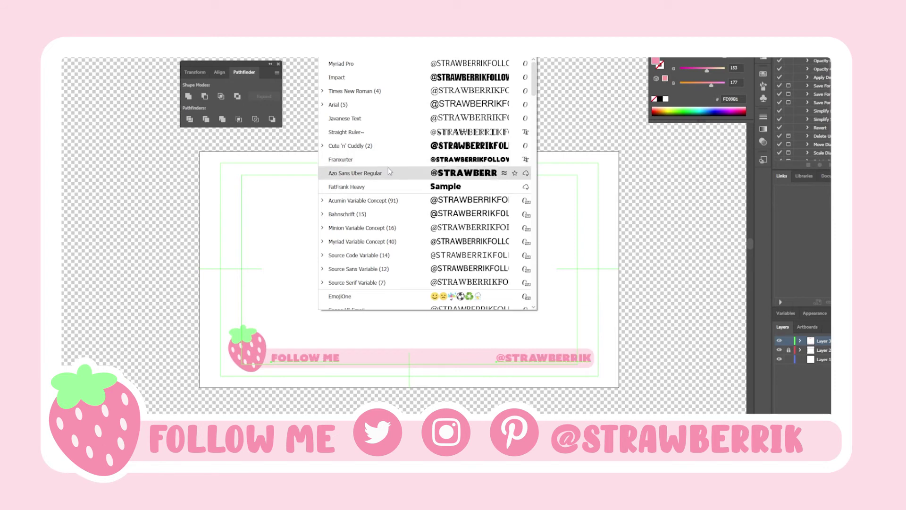
scroll(388, 171, down, 3)
scroll(390, 211, down, 5)
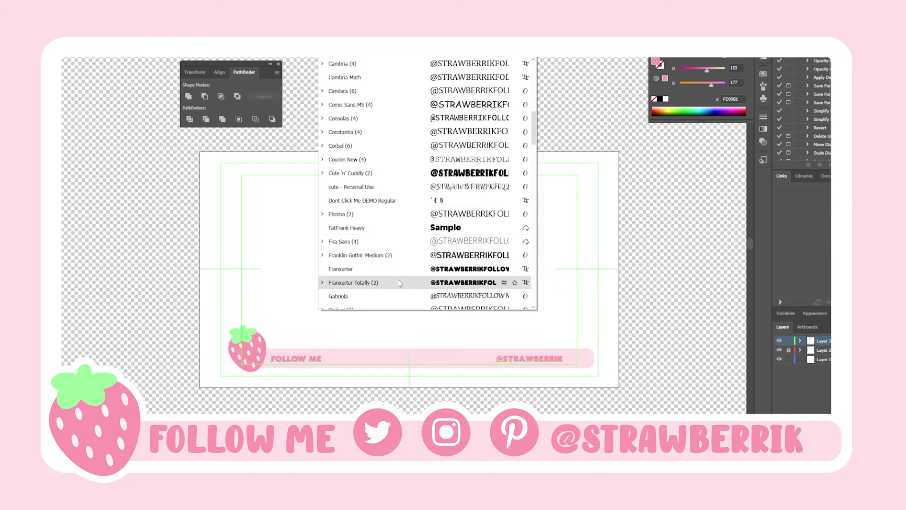
scroll(398, 282, down, 3)
scroll(402, 241, down, 3)
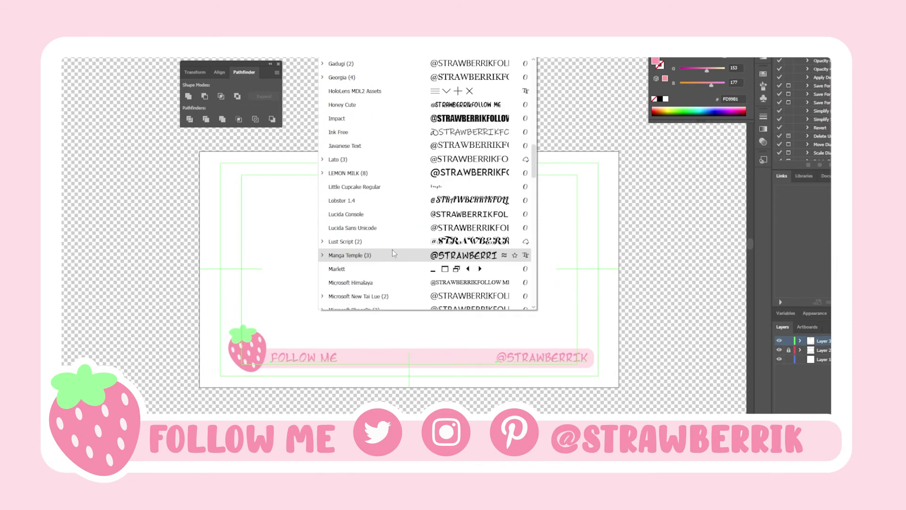
scroll(407, 236, down, 3)
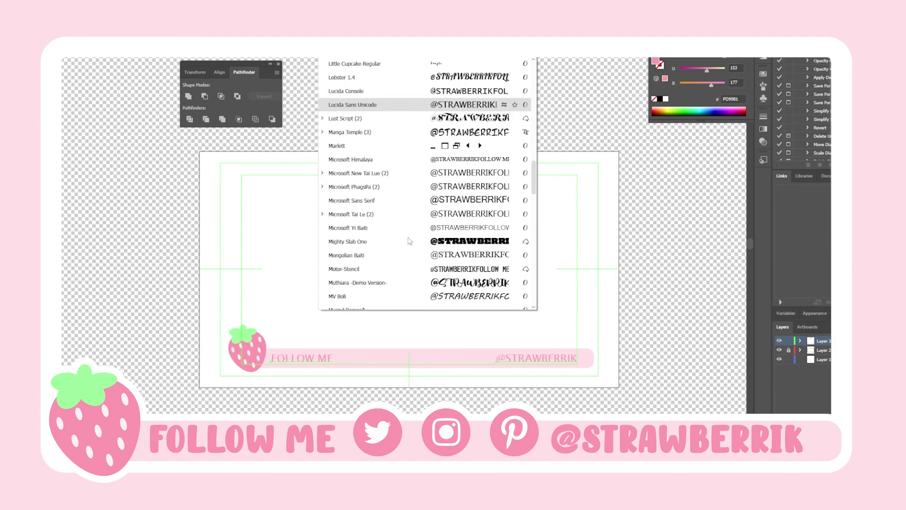
scroll(410, 254, down, 2)
scroll(405, 257, down, 3)
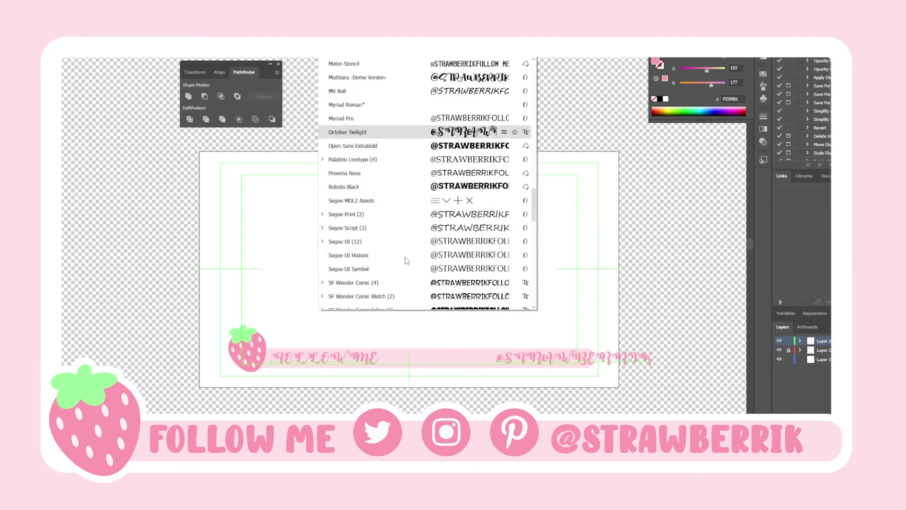
scroll(404, 257, down, 3)
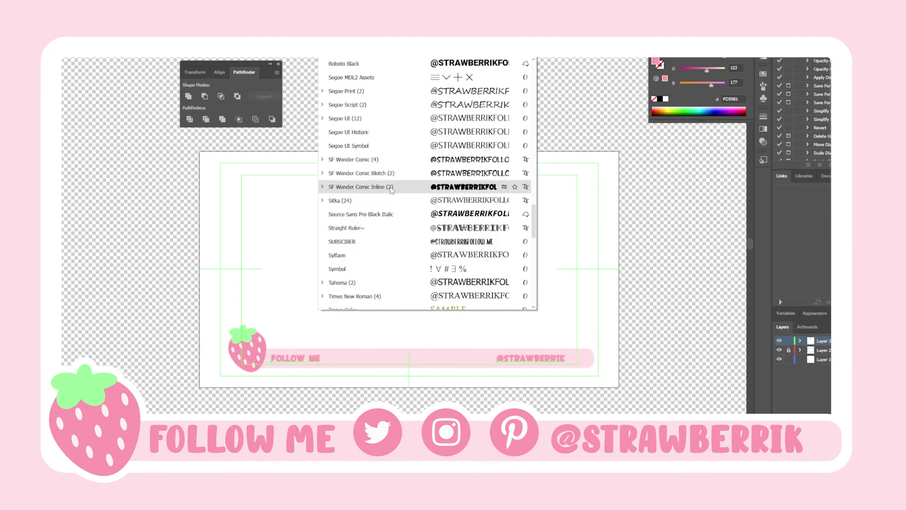
scroll(390, 236, down, 5)
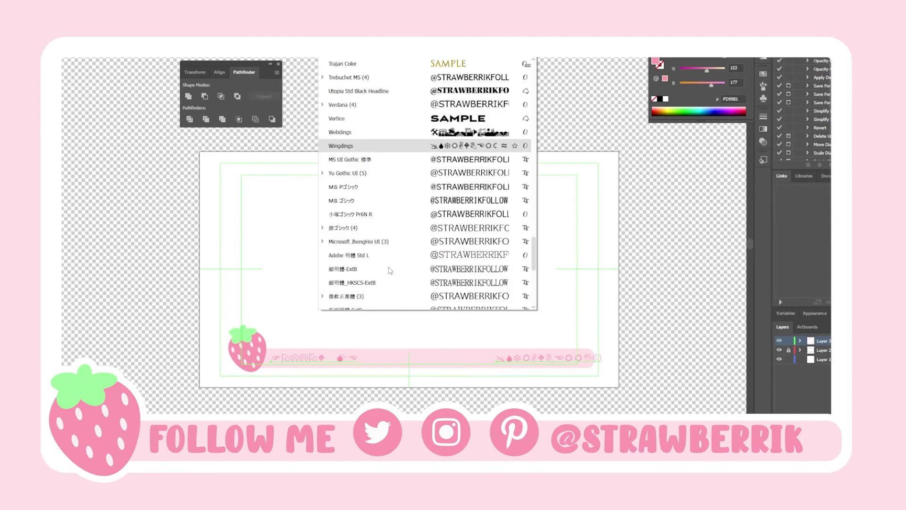
scroll(390, 270, up, 10)
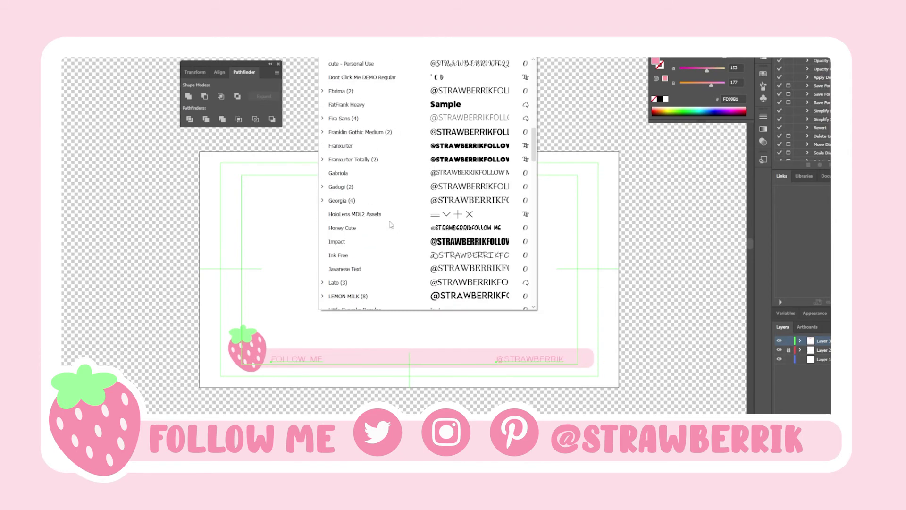
click(391, 216)
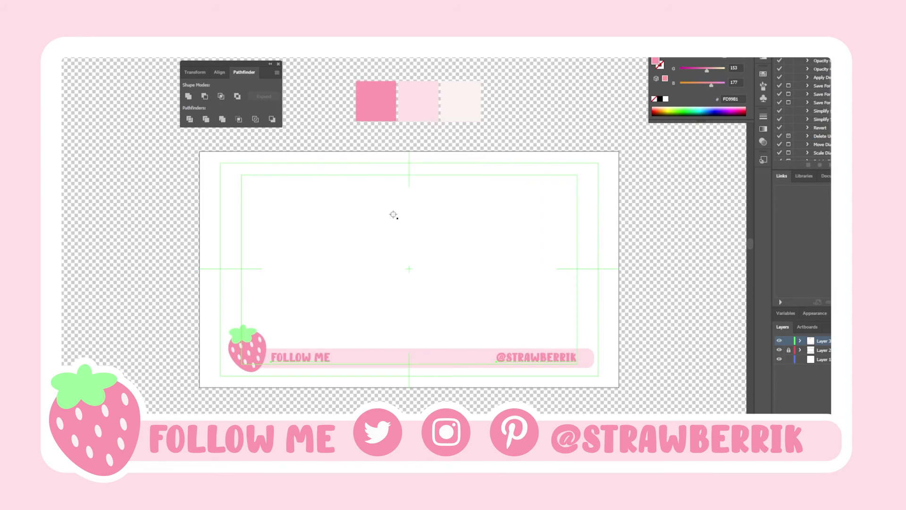
drag(522, 358, 521, 346)
click(515, 328)
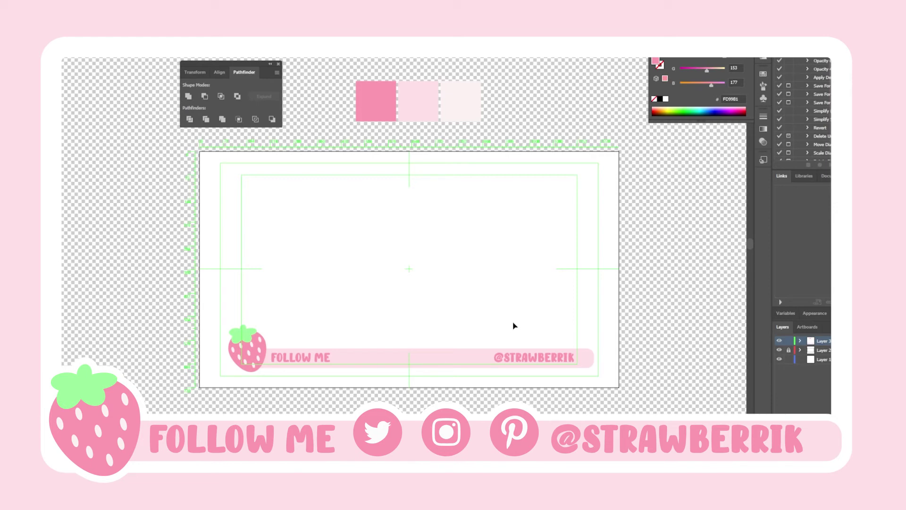
drag(226, 64, 159, 53)
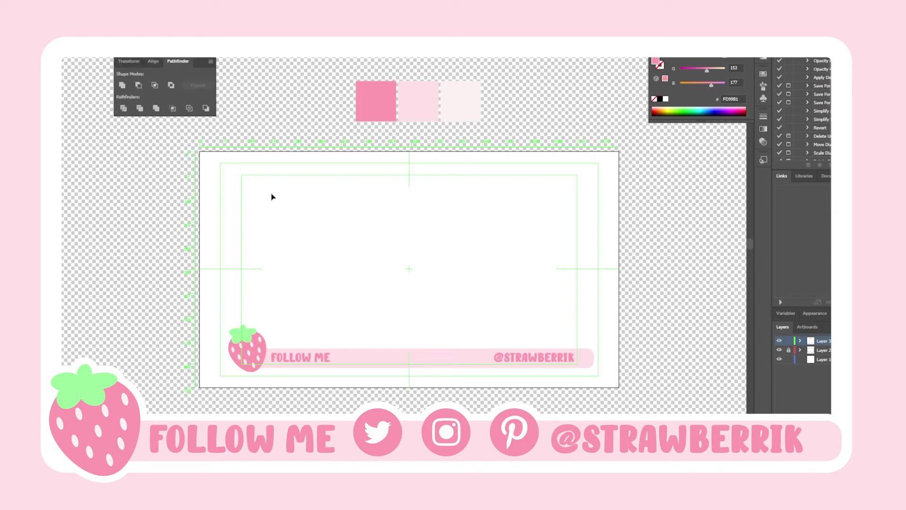
- Paste the round black Twitter, Instagram, YouTube and Pinterest icons into the empty area above the bar
key(ctrl+v)
click(323, 214)
drag(351, 265, 481, 239)
key(ctrl+z)
click(377, 266)
click(418, 248)
scroll(455, 243, up, 2)
scroll(369, 325, up, 2)
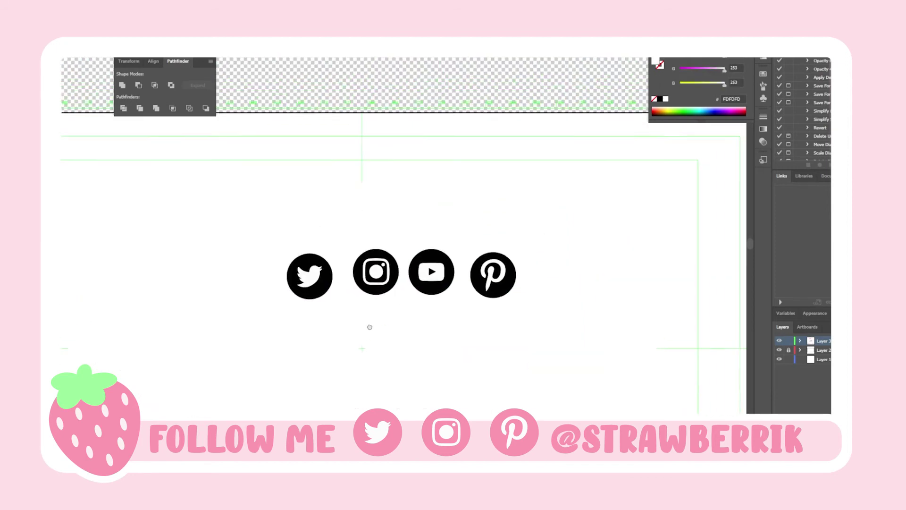
- Recolour the black circles of the four social-media icons with the dark pink swatch
key(v)
click(327, 329)
shift+click(369, 313)
shift+click(427, 304)
shift+click(482, 310)
key(i)
click(279, 87)
- Recolour the centre details of the Instagram and YouTube icons with the dark pink swatch
key(v)
click(294, 160)
click(378, 317)
shift+click(436, 317)
click(395, 287)
click(383, 323)
shift+click(434, 316)
key(i)
click(279, 89)
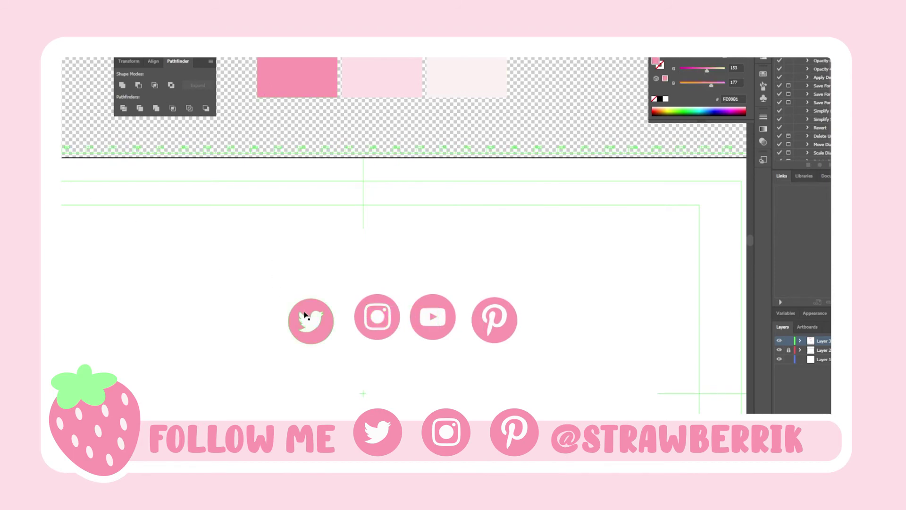
- Align the four social-media icons in a straight row, space them evenly and group them
click(324, 337)
click(391, 334)
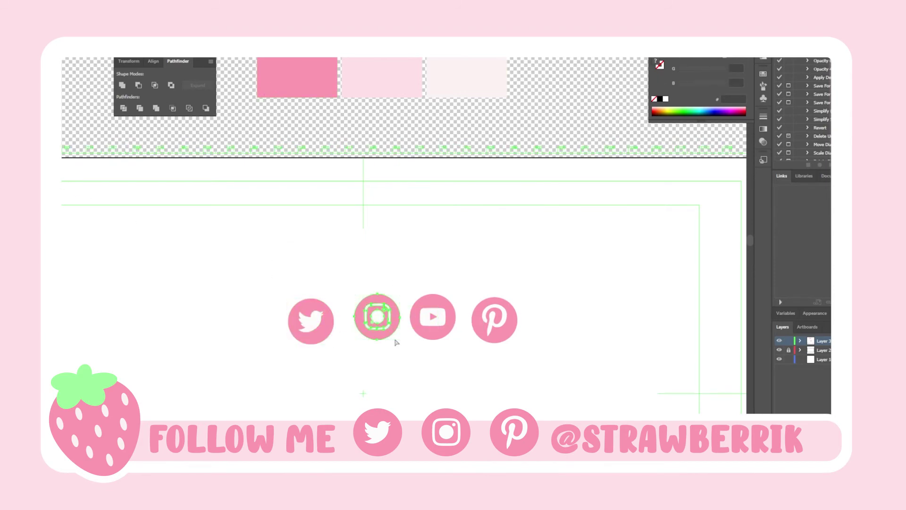
click(451, 333)
click(512, 338)
drag(259, 289, 538, 344)
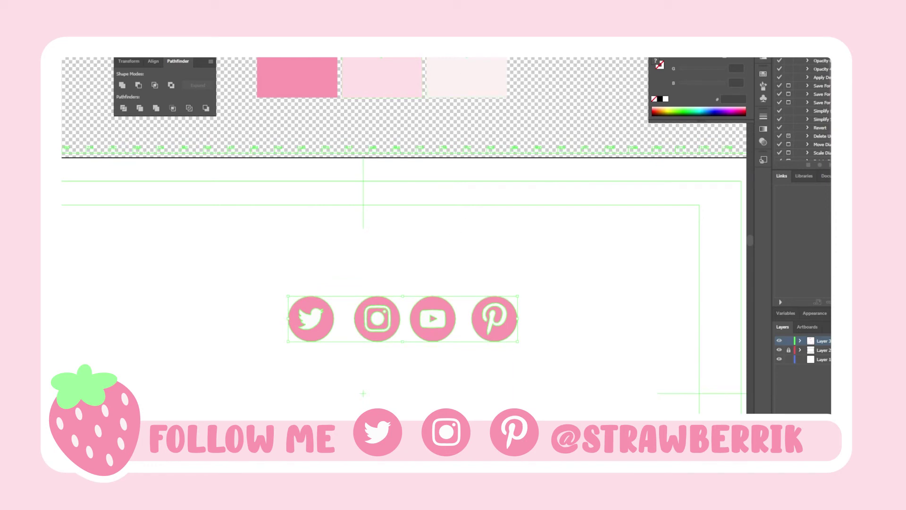
click(453, 268)
drag(289, 282, 543, 339)
key(ctrl+g)
key(ctrl+minus)
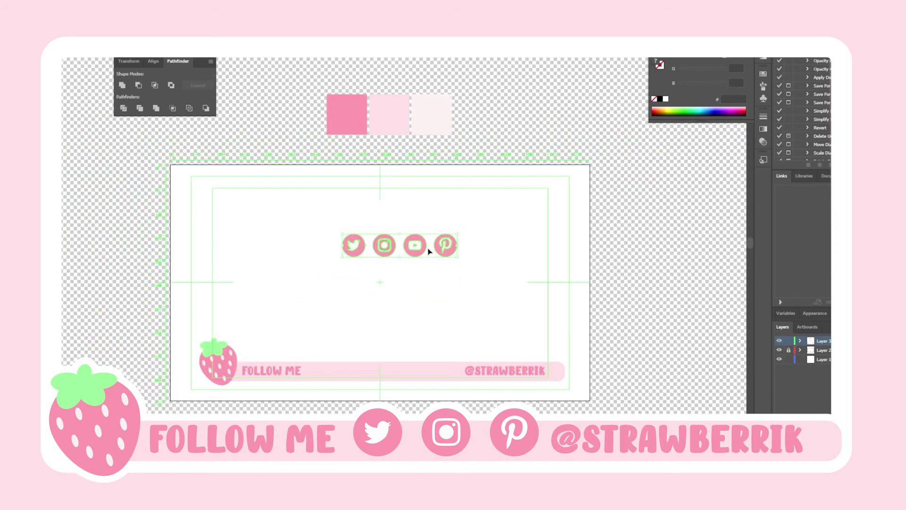
drag(421, 251, 399, 373)
click(450, 344)
drag(472, 345, 474, 336)
drag(507, 366, 486, 364)
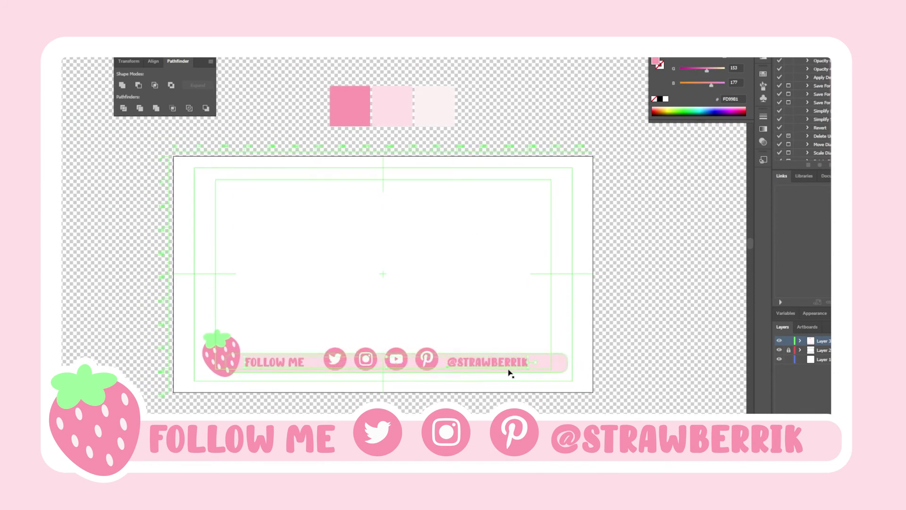
drag(529, 363, 503, 362)
click(560, 366)
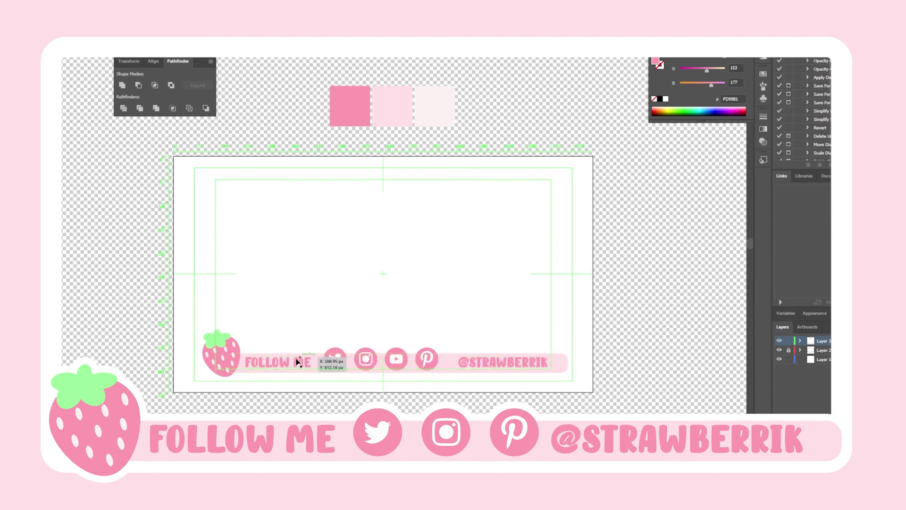
- Nudge the FOLLOW ME text and the icon group slightly right to even out the spacing on the bar
drag(282, 362, 286, 363)
click(314, 325)
drag(385, 314, 395, 322)
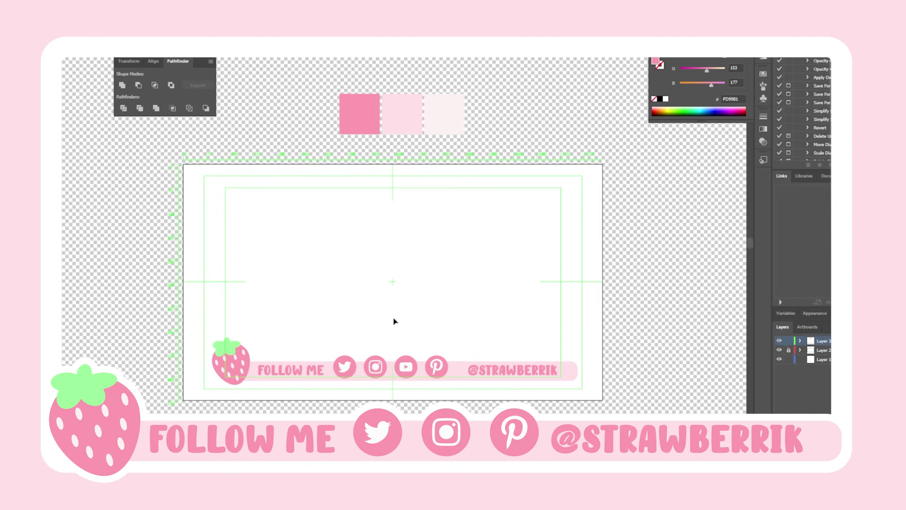
drag(372, 366, 378, 365)
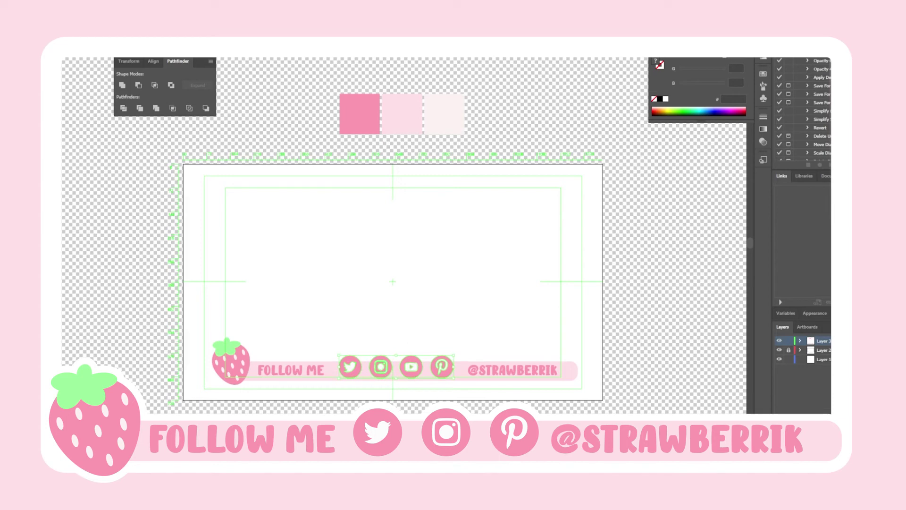
click(446, 50)
click(367, 323)
click(499, 373)
drag(498, 372, 498, 371)
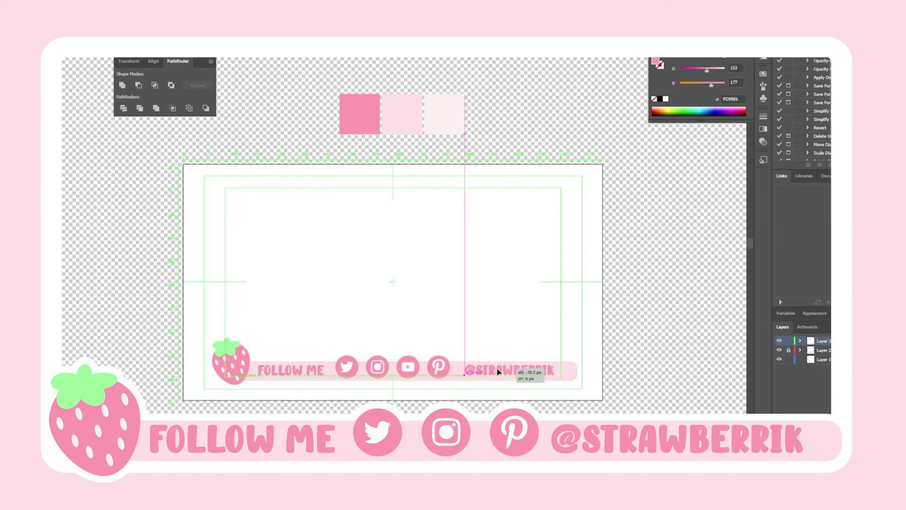
click(317, 371)
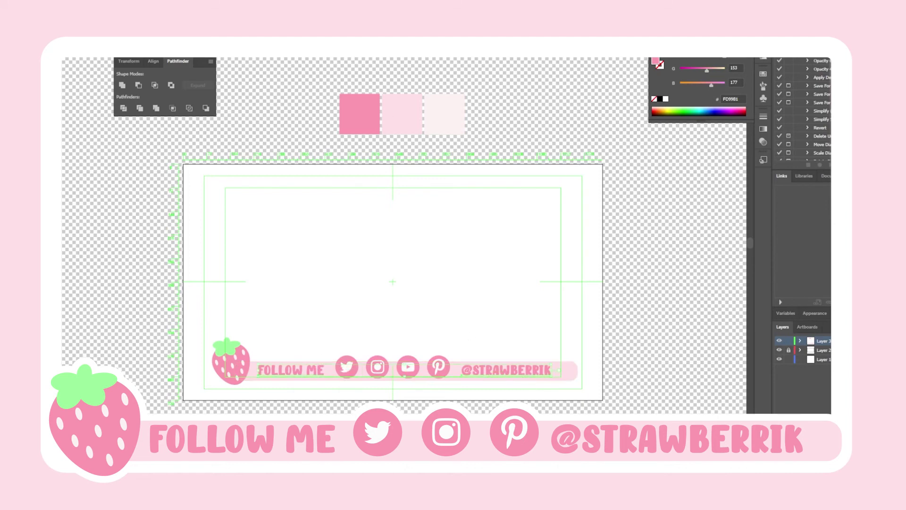
click(545, 161)
drag(487, 376, 497, 375)
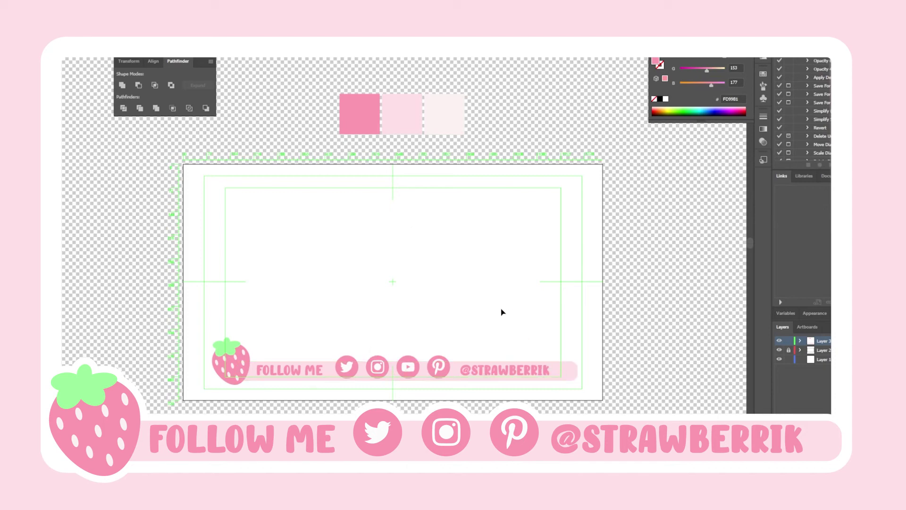
- Enlarge the strawberry slightly at the start of the bar
click(231, 362)
mouse_move(249, 360)
mouse_down()
mouse_move(267, 361)
mouse_move(239, 360)
mouse_up()
click(291, 331)
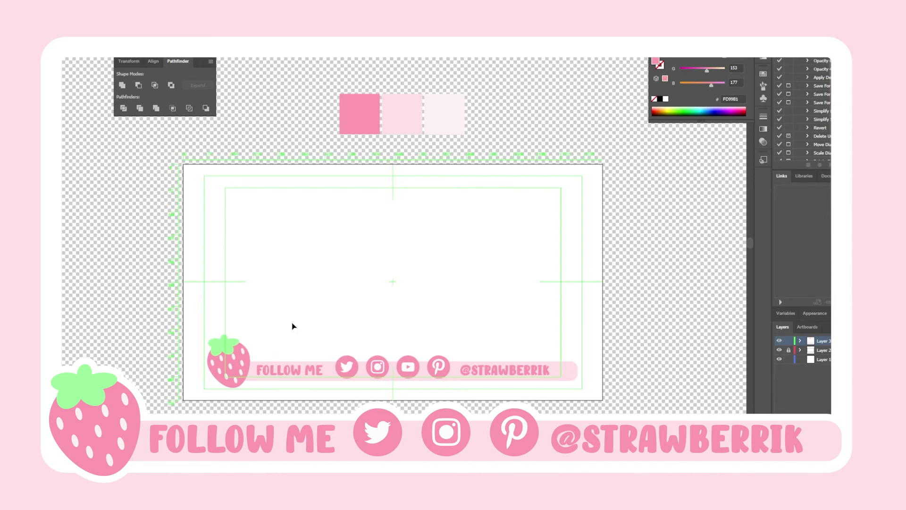
- Copy all the banner artwork and paste it in place onto a new layer
click(780, 350)
click(779, 350)
click(411, 358)
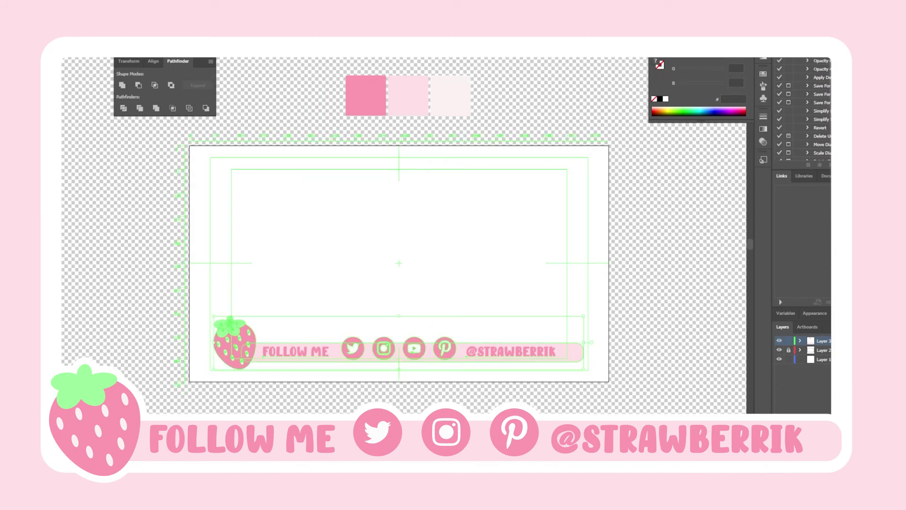
click(381, 283)
drag(291, 338, 578, 363)
key(v)
click(579, 367)
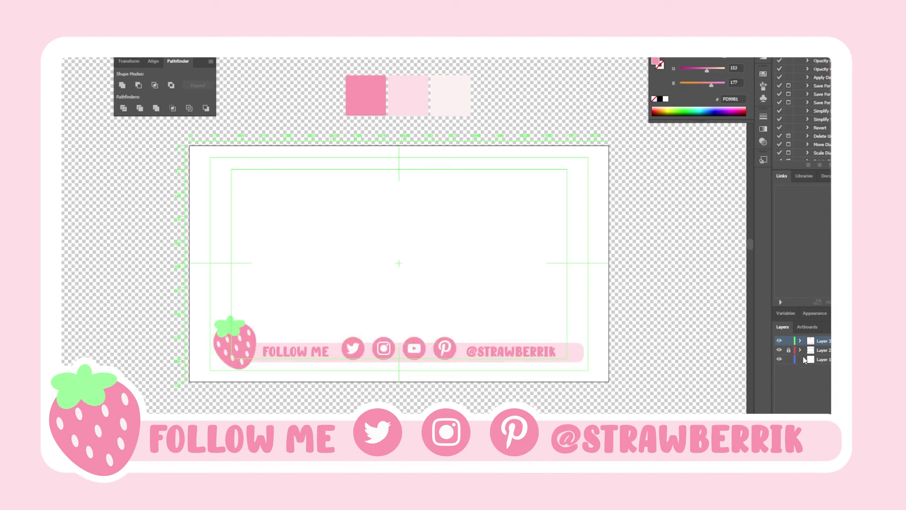
click(831, 418)
key(ctrl+f)
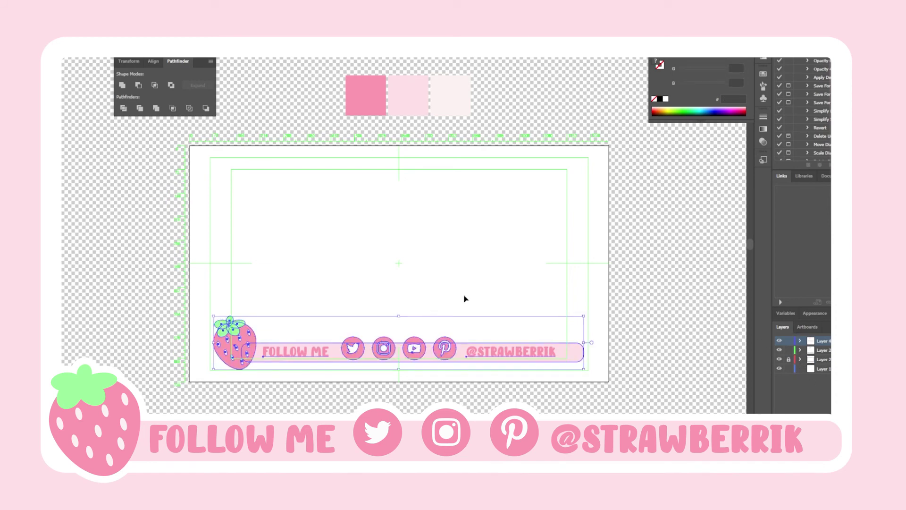
- Unite the copied artwork into one silhouette and give it a white outline stroke
click(109, 2)
click(142, 119)
click(122, 86)
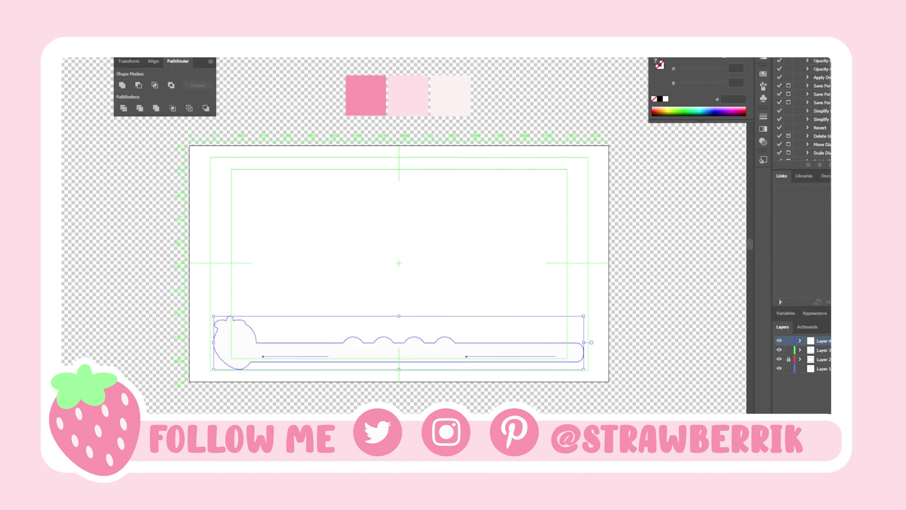
click(43, 15)
click(46, 42)
key(Escape)
- Place the silhouette layer directly below the artwork layer and hide the white background layer
drag(831, 342, 831, 351)
key(ctrl+z)
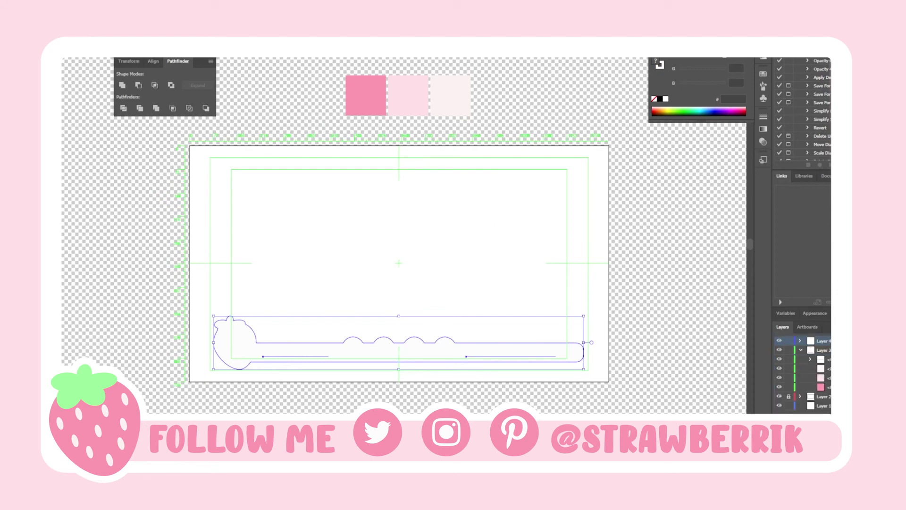
click(800, 349)
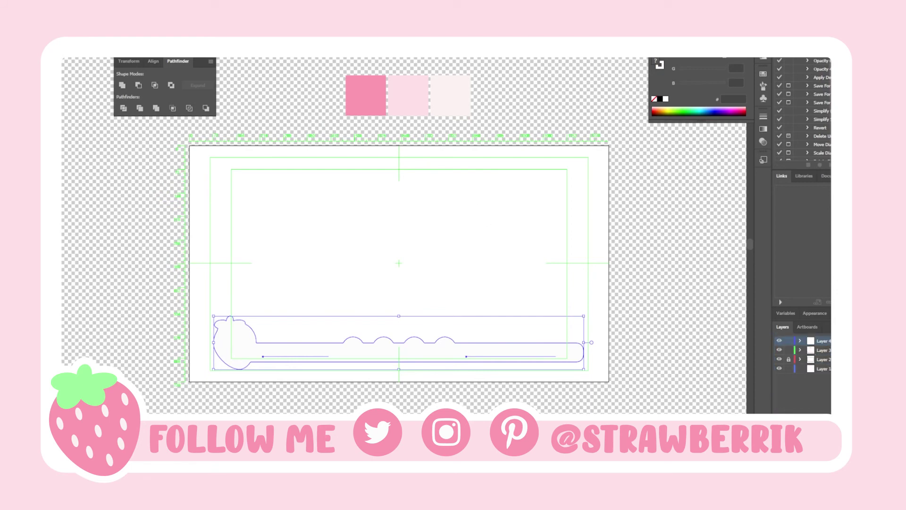
click(780, 359)
drag(830, 341, 830, 354)
click(683, 355)
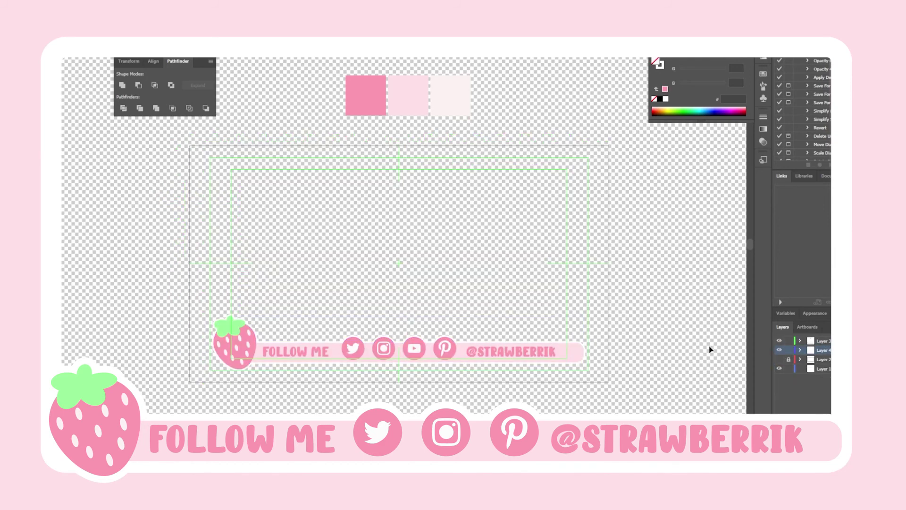
- Examine the white silhouette with the artwork layer hidden and with the artwork shown over it
click(780, 341)
click(583, 355)
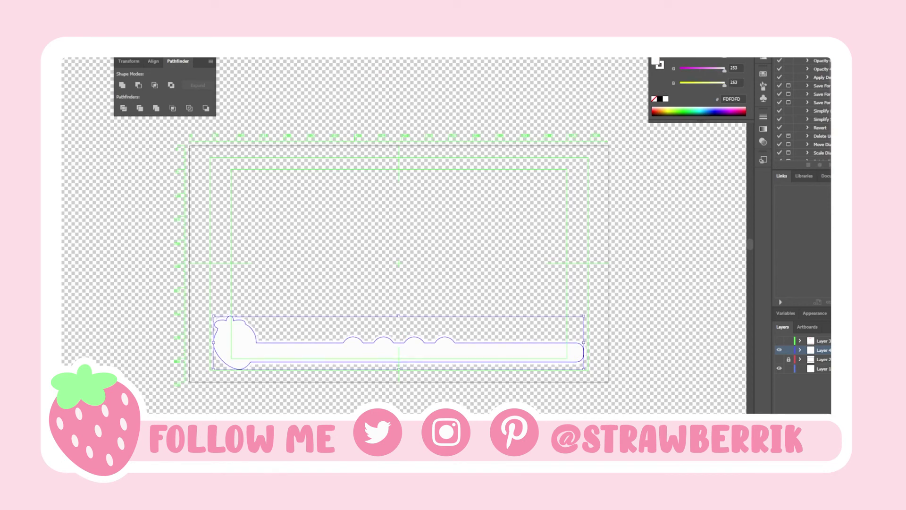
click(779, 341)
click(665, 336)
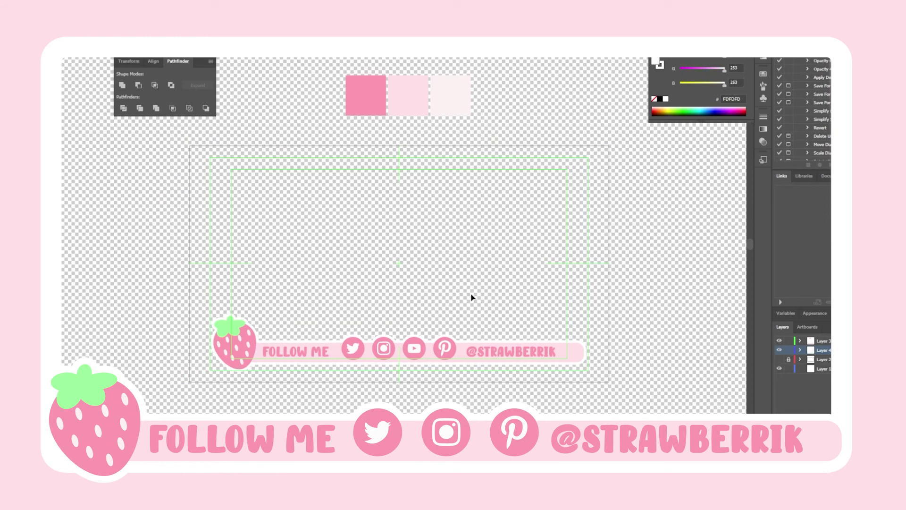
scroll(472, 297, up, 1)
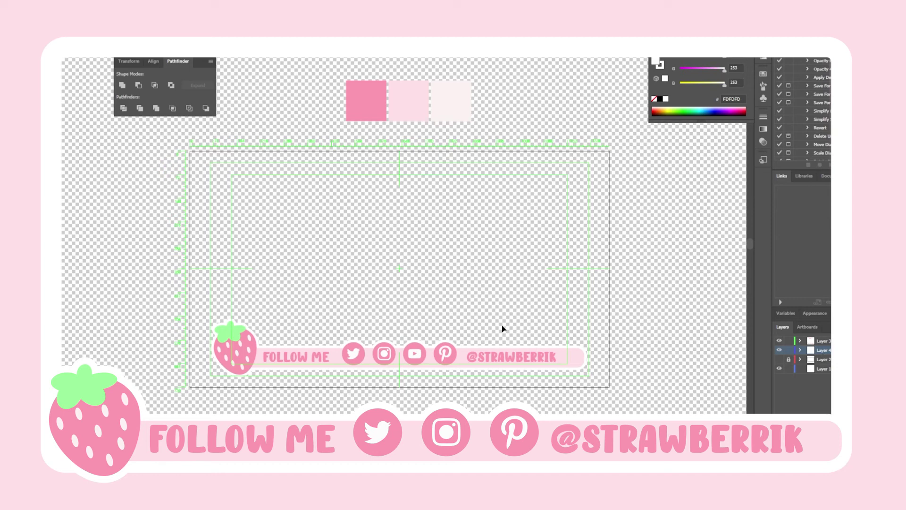
scroll(480, 290, down, 1)
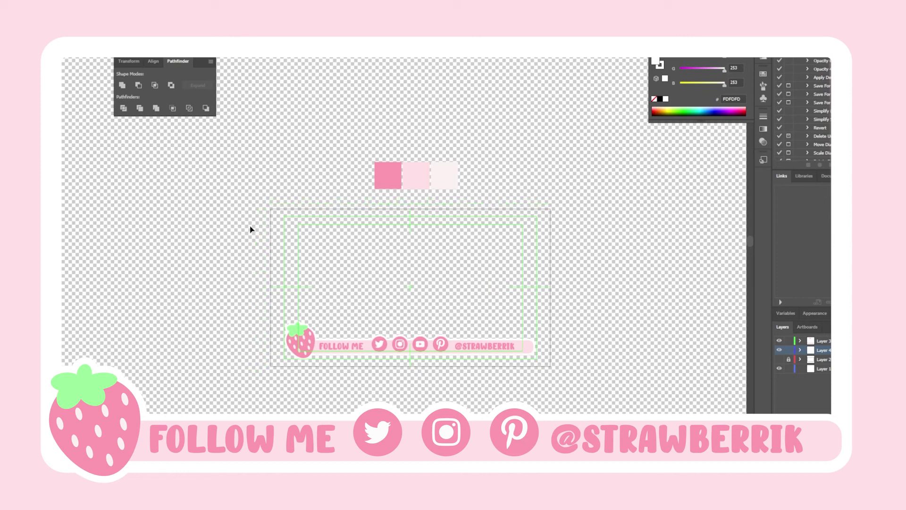
scroll(477, 253, down, 1)
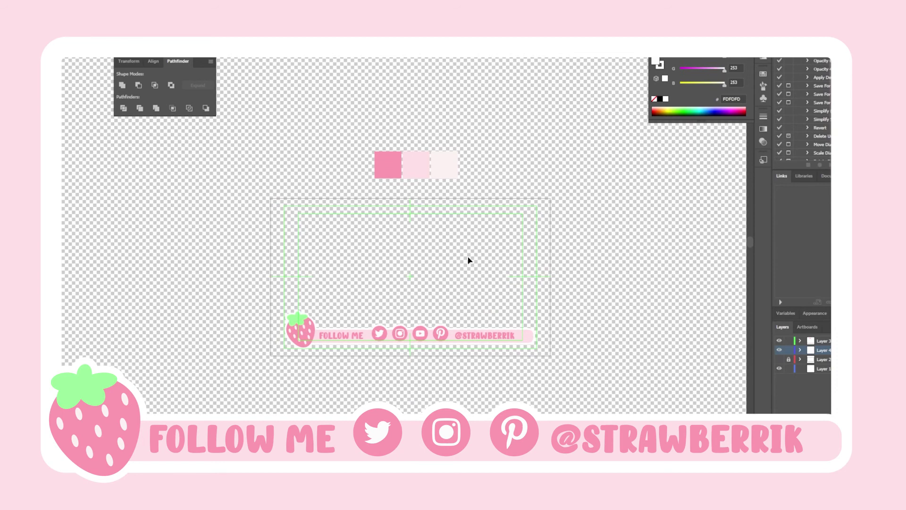
- Hide the silhouette layer and ungroup the banner's social-media icon group
click(422, 338)
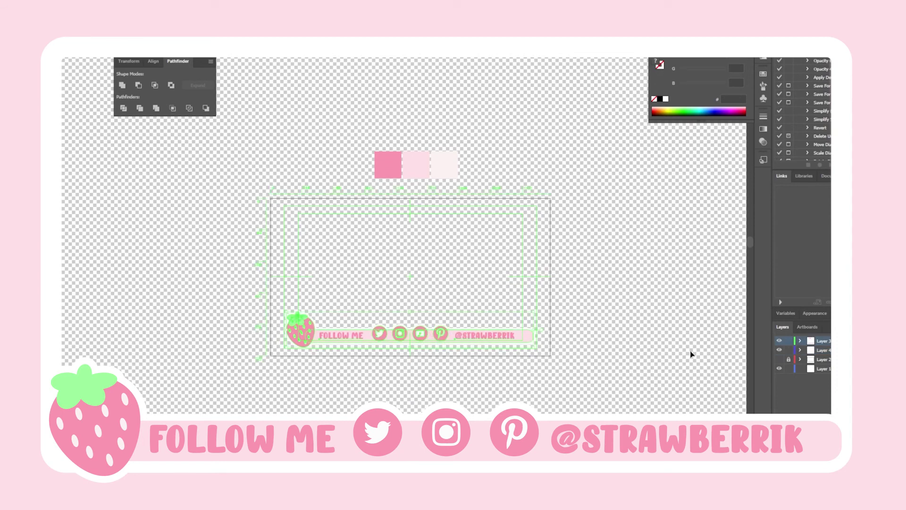
click(780, 349)
click(421, 338)
right_click(421, 338)
click(447, 259)
- Remove the YouTube icon from the row and move the Pinterest icon next to the Instagram icon
click(396, 365)
key(ctrl+plus)
drag(416, 362, 418, 350)
right_click(431, 365)
click(457, 283)
click(431, 368)
mouse_move(429, 366)
mouse_down()
mouse_move(463, 365)
mouse_move(433, 364)
mouse_up()
shift+click(373, 366)
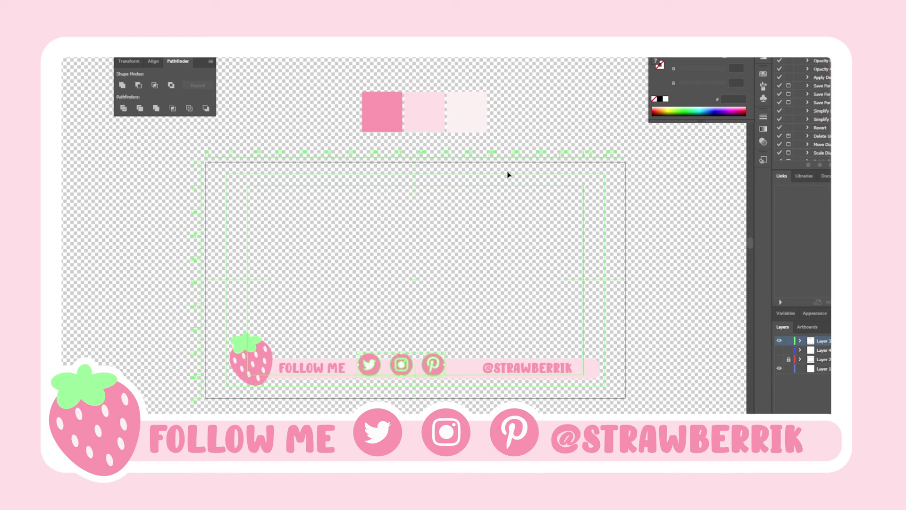
- Move the Twitter, Instagram and Pinterest icons together slightly right along the bar
click(467, 379)
click(371, 367)
shift+click(405, 367)
shift+click(429, 365)
drag(429, 364, 443, 365)
click(519, 292)
click(343, 369)
shift+click(503, 370)
drag(577, 368, 558, 368)
right_click(626, 370)
click(655, 288)
- Nudge the FOLLOW ME text left to balance its gaps to the strawberry and the Twitter icon
click(348, 368)
key(Left)
key(Left)
key(Left)
key(Left)
key(Left)
key(Left)
key(Left)
key(Left)
key(Left)
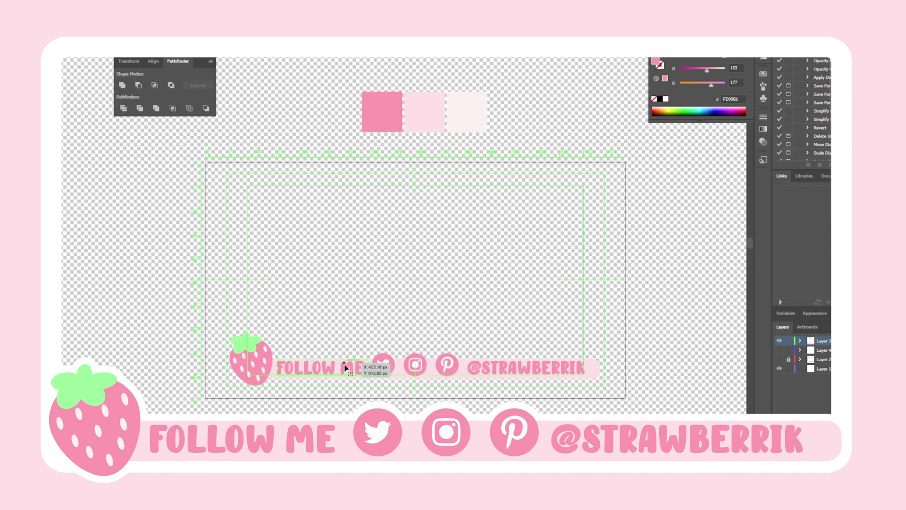
click(482, 368)
key(Left)
key(Left)
key(Left)
key(Left)
key(Left)
key(Left)
key(Left)
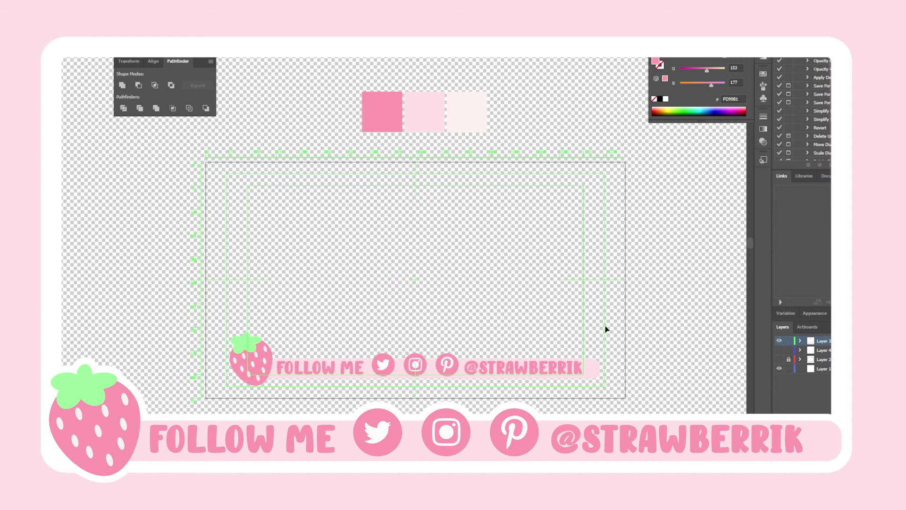
- Delete the old silhouette layer and make the artwork layer active
click(823, 349)
click(860, 439)
click(480, 247)
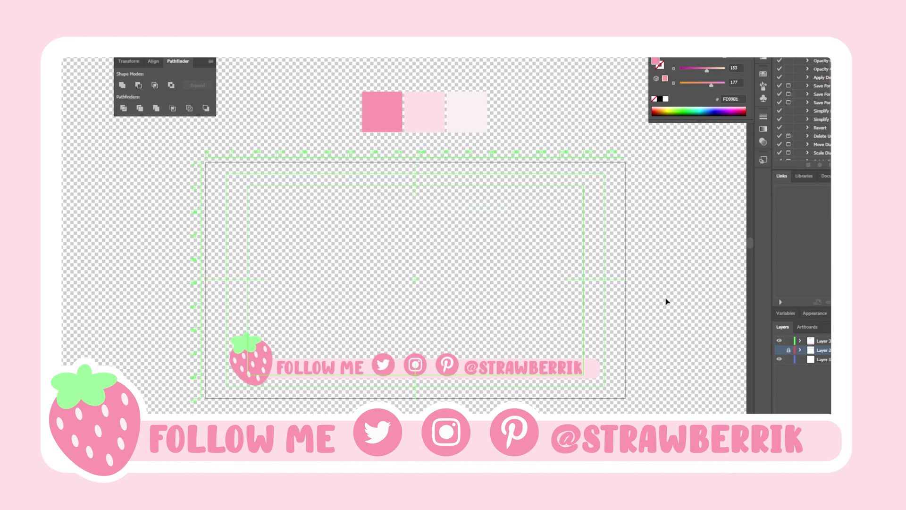
click(814, 341)
click(779, 351)
click(778, 350)
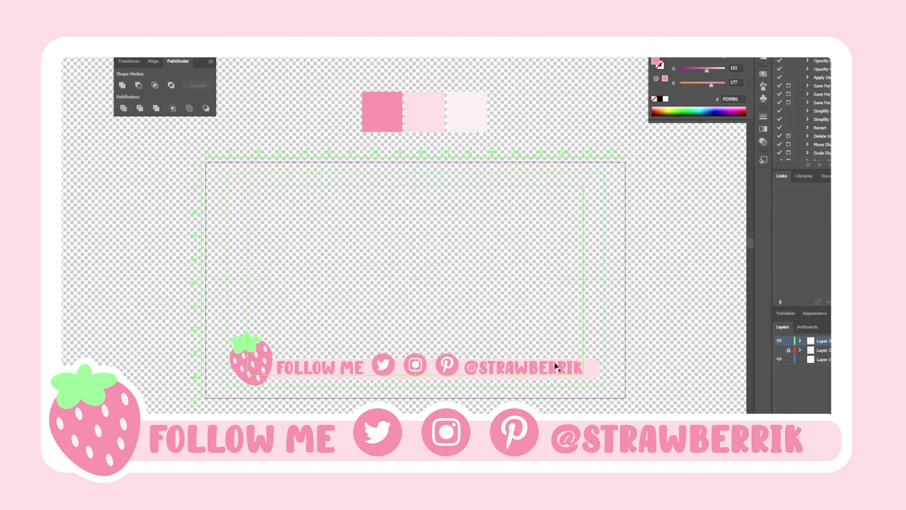
- Paste a copy of all banner artwork in place on a new layer below the artwork layer, and hide the original
drag(180, 339, 615, 394)
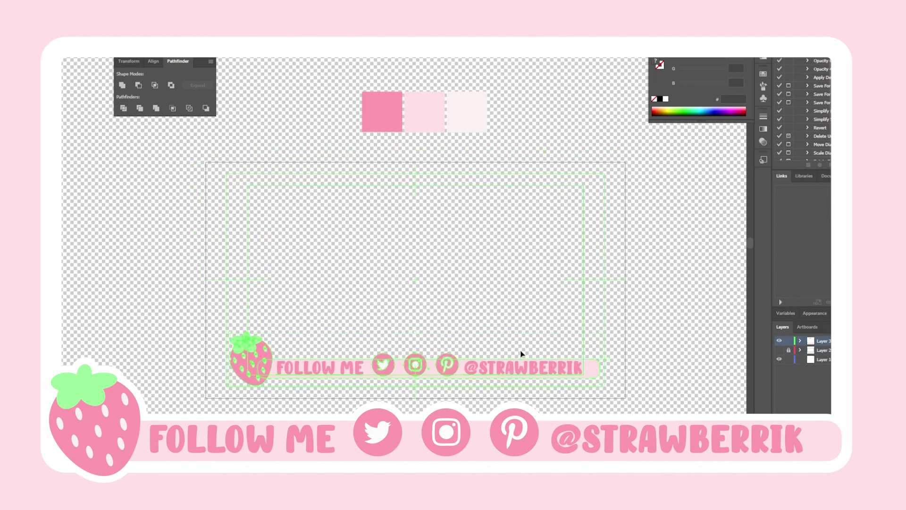
key(ctrl+l)
drag(822, 341, 821, 354)
click(780, 341)
key(ctrl+f)
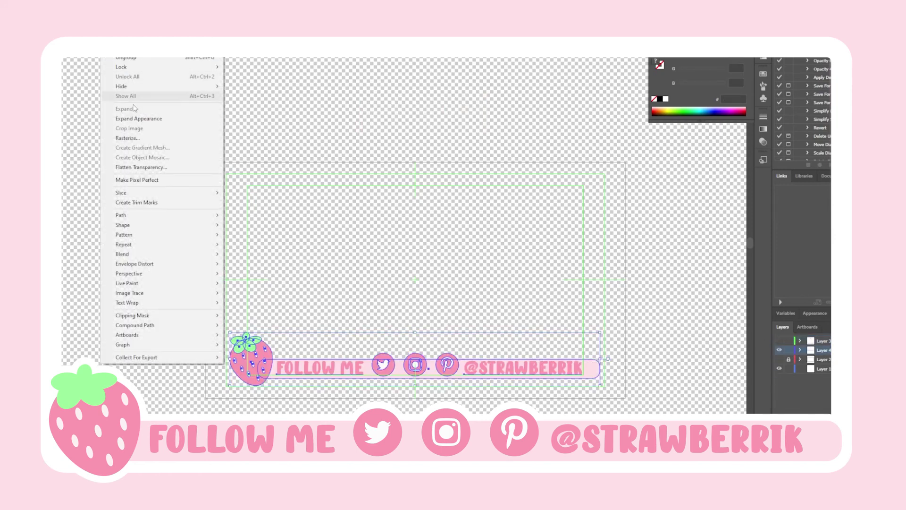
- Unite the revised artwork copy into one silhouette, give it a white outline stroke and show the artwork layer over it
click(123, 84)
click(45, 21)
click(45, 21)
click(51, 32)
key(Escape)
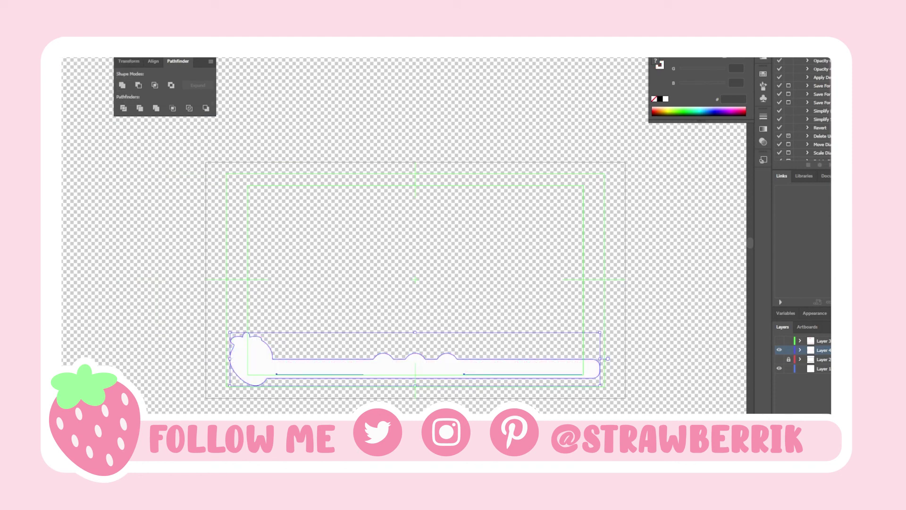
click(779, 341)
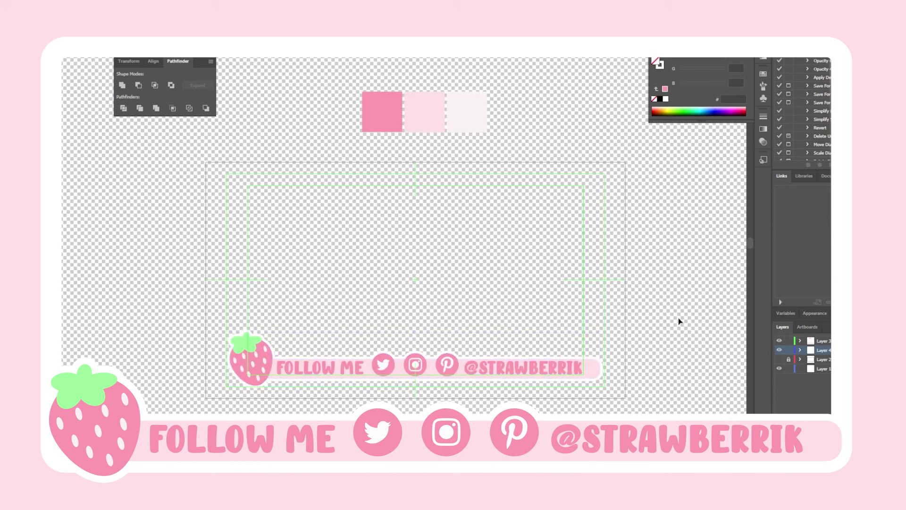
scroll(435, 290, up, 1)
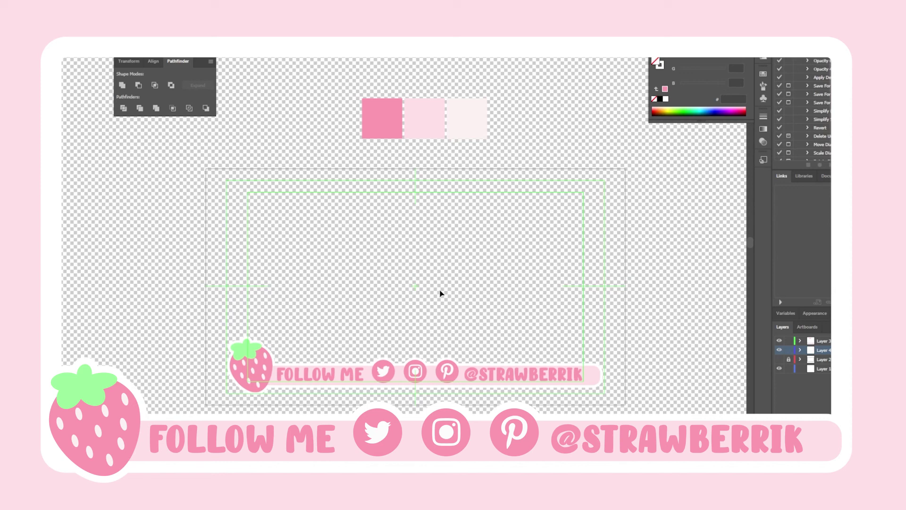
- Rename the silhouette layer as outline, the artwork layer as Graphic and the background layer as bg
double_click(823, 349)
text(outline)
key(Return)
double_click(823, 341)
text(Graphic)
key(Return)
double_click(822, 359)
text(bg)
- Make the bg layer visible and lock the Graphic and outline layers
click(781, 359)
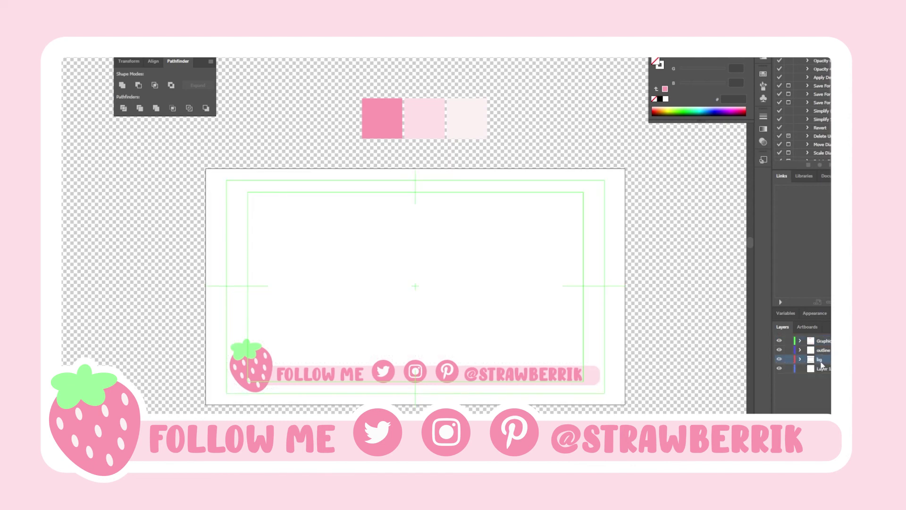
click(788, 340)
click(789, 351)
- Turn the background rectangle into a frame with no fill and a thick white stroke
click(518, 281)
key(shift+x)
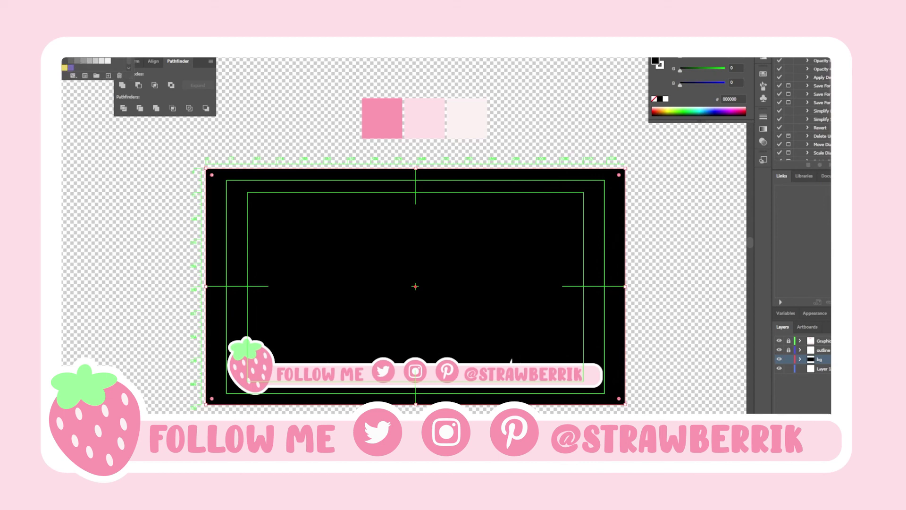
key(slash)
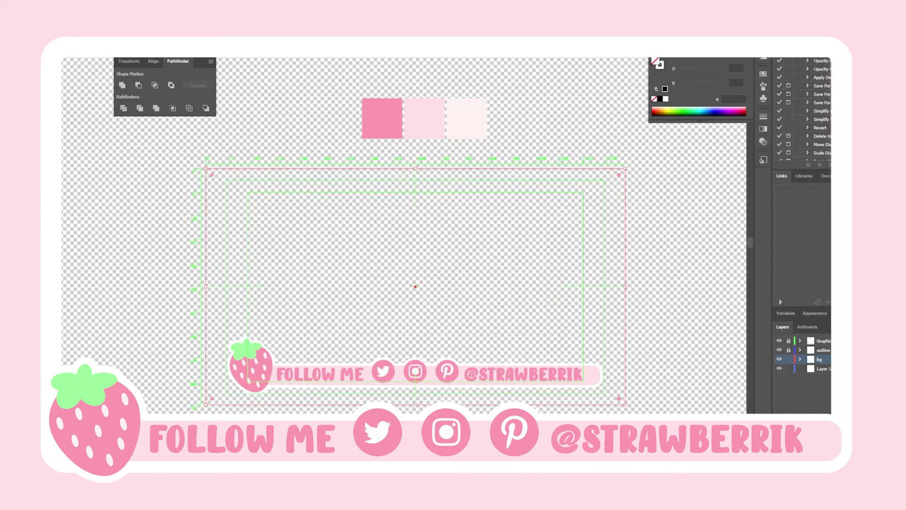
key(Return)
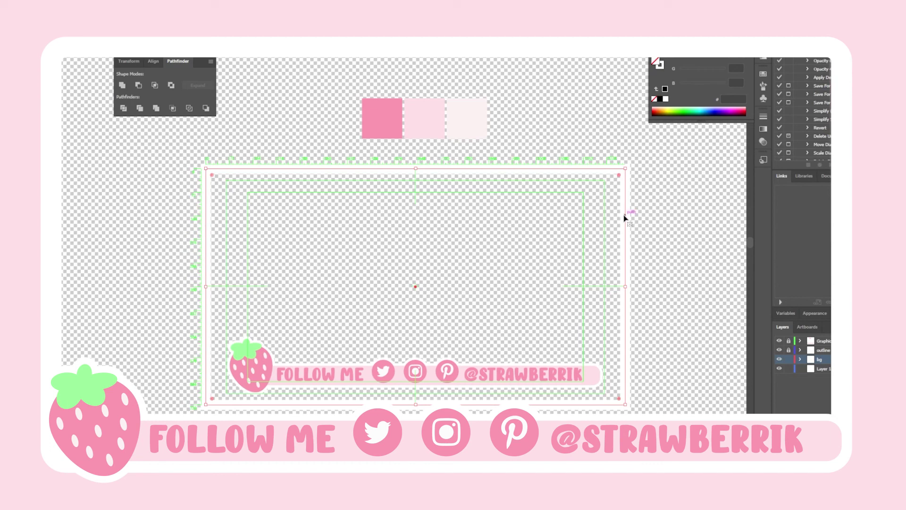
- Shrink the white frame to the outer safe-area guide, round its corners and move it up behind the banner
drag(625, 286, 603, 286)
mouse_move(598, 190)
mouse_down()
mouse_move(581, 207)
mouse_move(609, 182)
mouse_move(593, 197)
mouse_move(602, 187)
mouse_up()
click(609, 313)
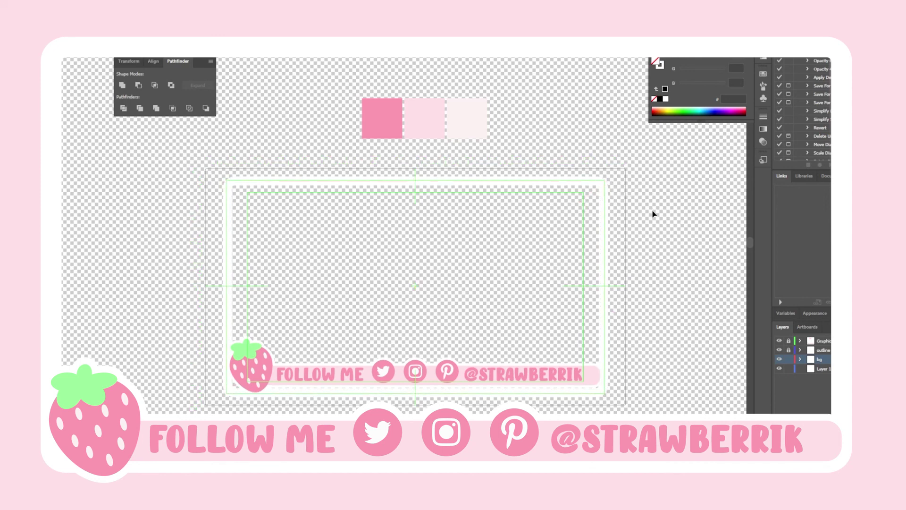
drag(605, 289, 609, 302)
click(641, 303)
- Draw a rectangle covering the artboard on the lowest layer and fill it with black
click(825, 370)
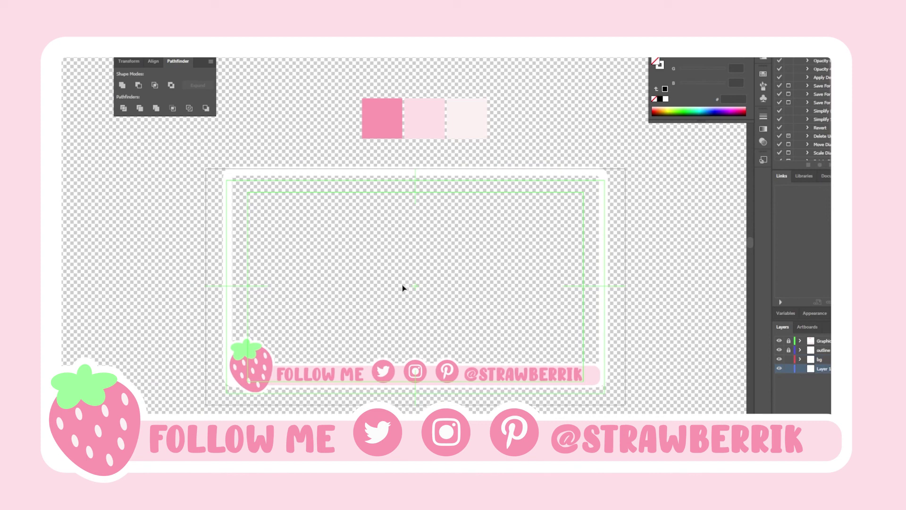
drag(206, 166, 626, 402)
key(shift+x)
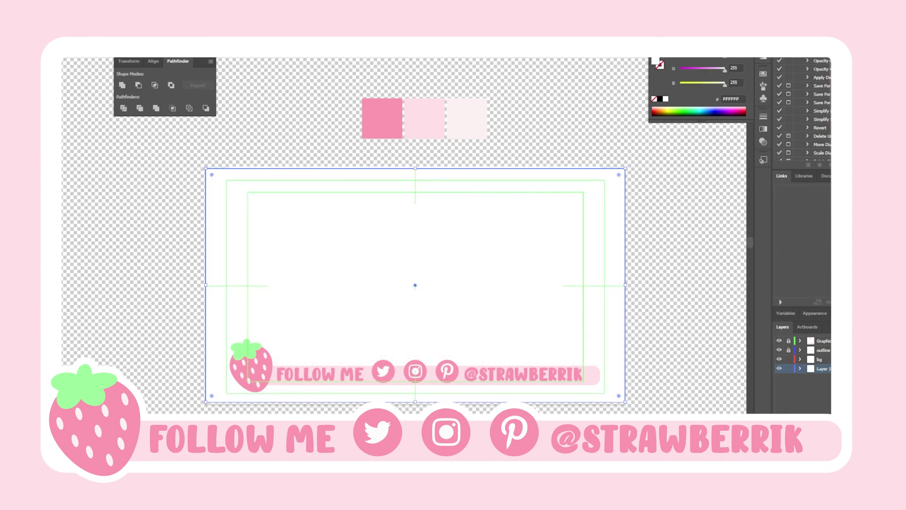
click(50, 20)
click(62, 31)
key(v)
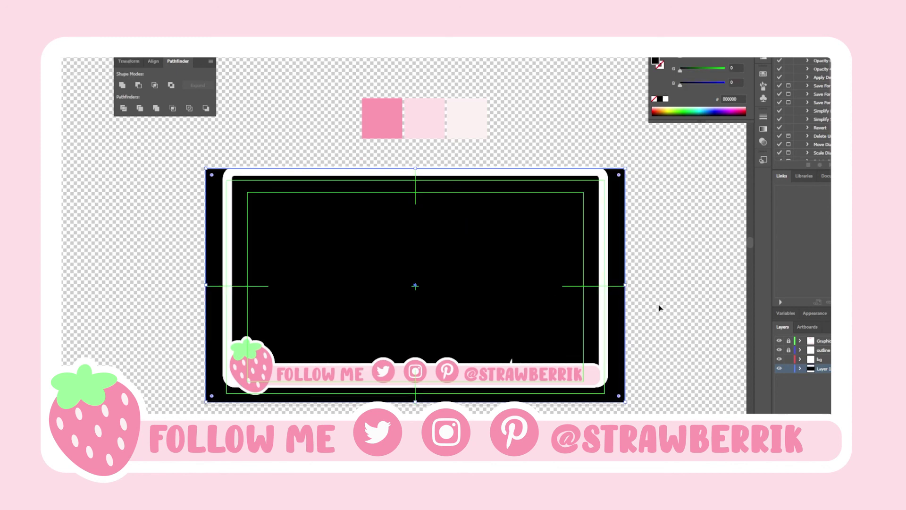
- Lock the black background layer and lower the white frame's upper edge to just inside the outer safe-area guide
click(788, 369)
click(416, 173)
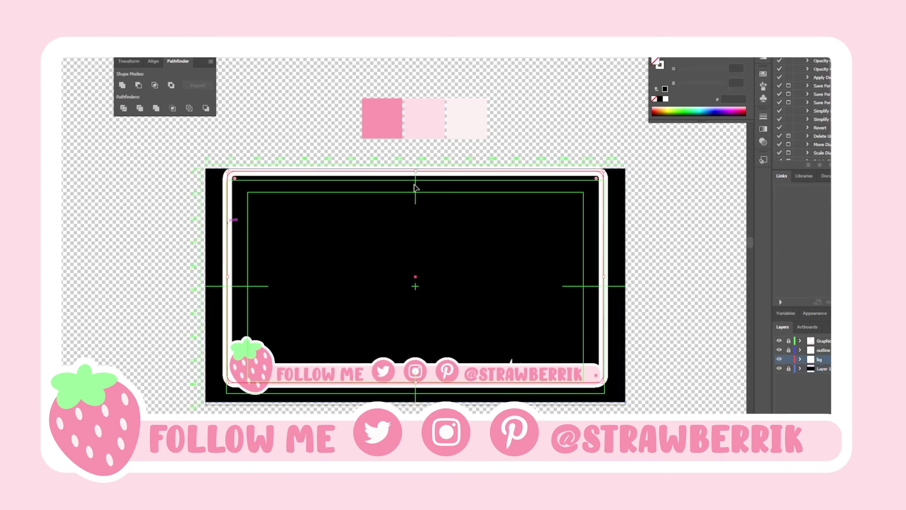
drag(417, 174, 416, 185)
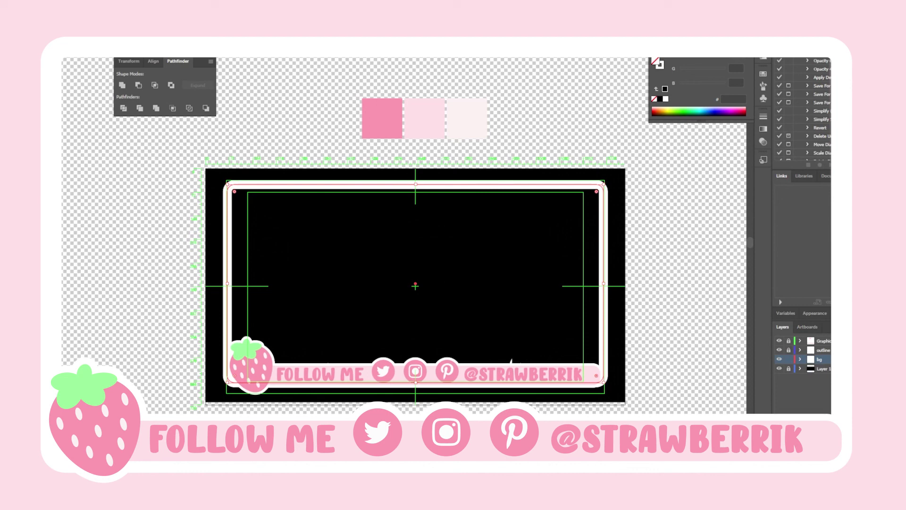
- Try a much thicker stroke on the white frame, shift the frame slightly down and right, and return to the thinner stroke
key(Return)
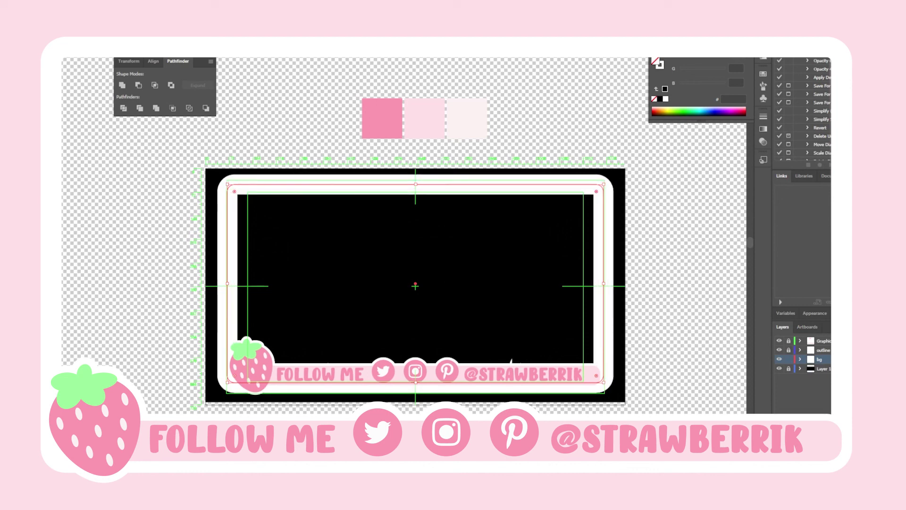
key(Return)
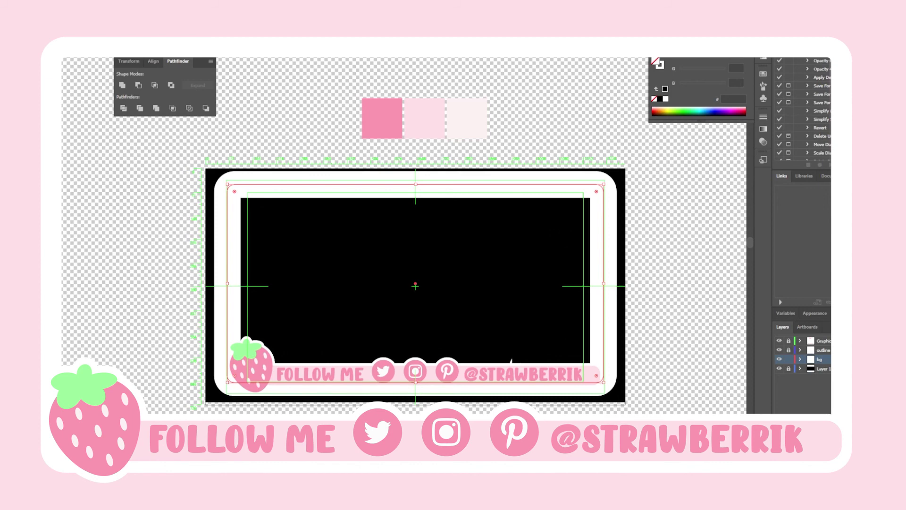
click(273, 86)
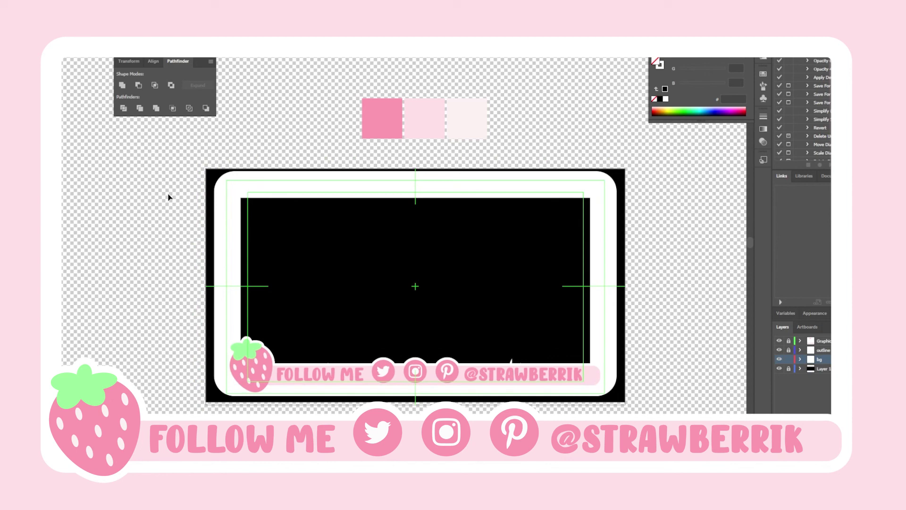
mouse_move(601, 335)
mouse_down()
mouse_move(593, 274)
mouse_move(605, 338)
mouse_up()
click(513, 376)
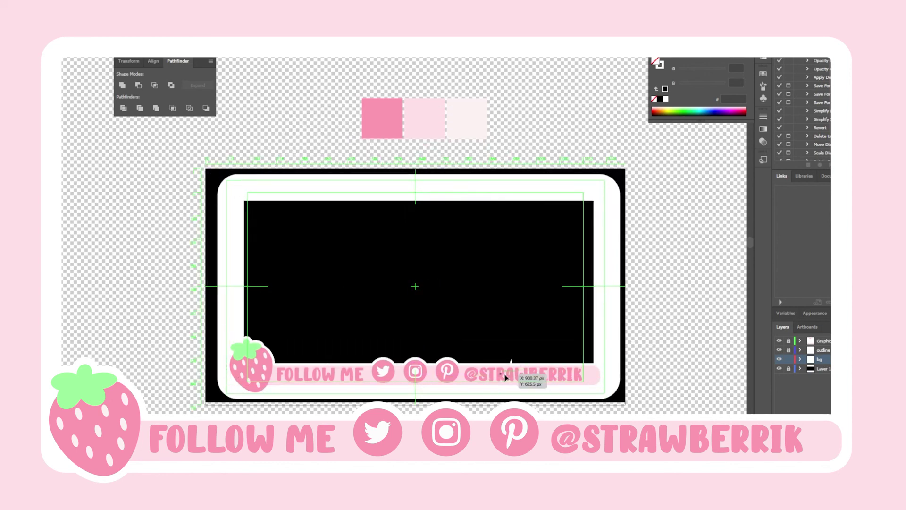
click(594, 317)
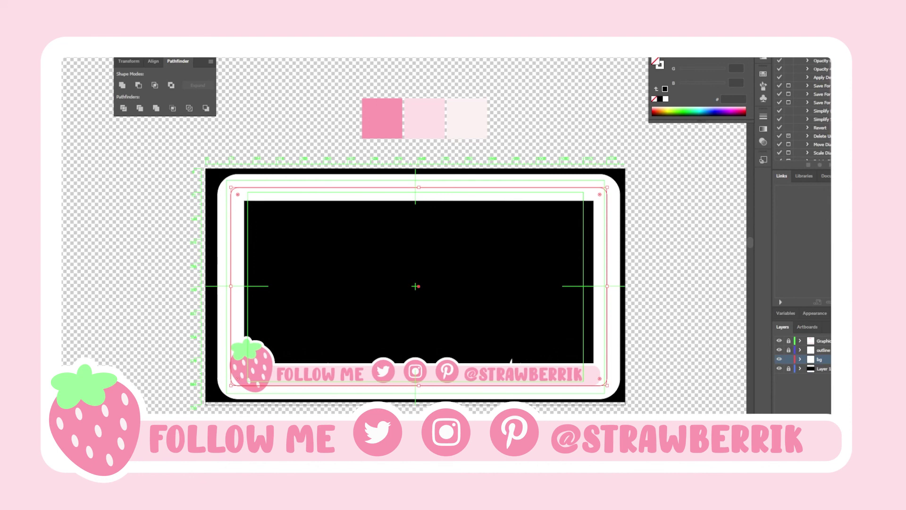
key(Return)
- With the outline layer unlocked and the Graphic layer hidden, cut the banner silhouette and delete the spiky white text outlines
click(780, 351)
click(780, 351)
click(780, 351)
click(779, 351)
click(824, 350)
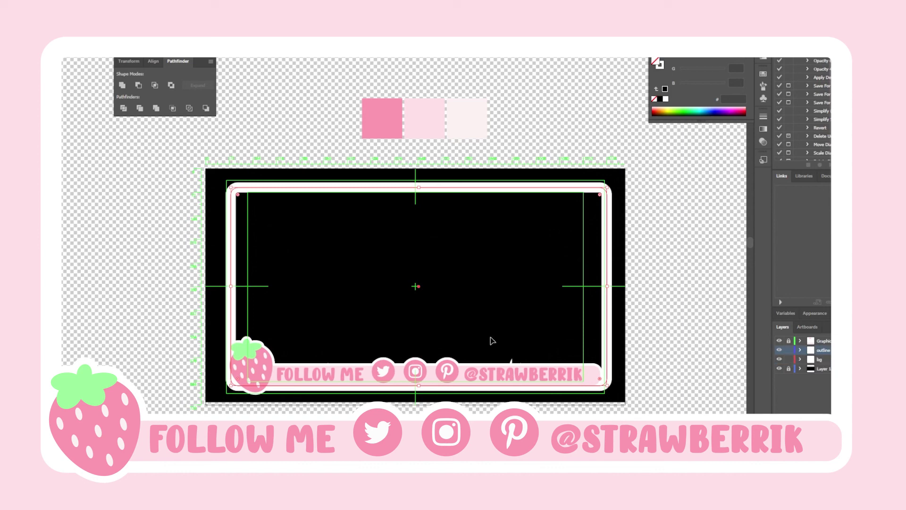
click(780, 341)
click(529, 370)
scroll(130, 51, down, 14)
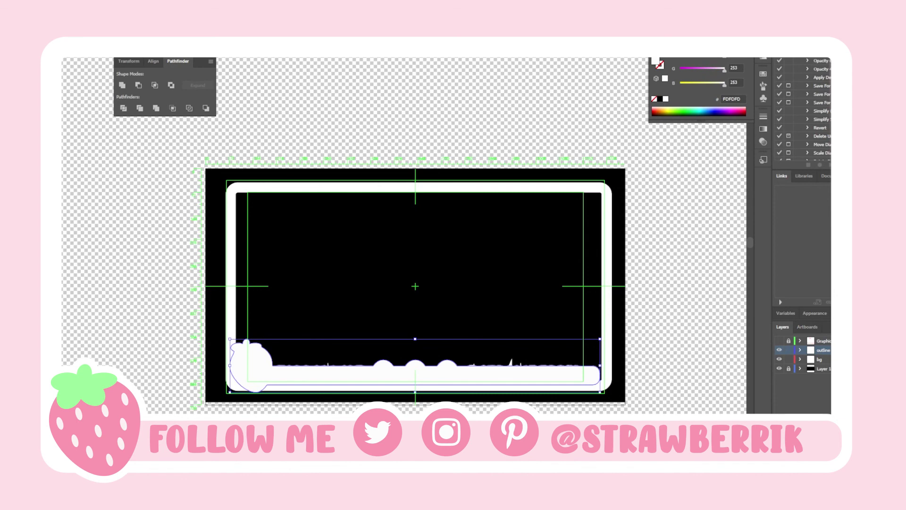
key(Delete)
click(508, 376)
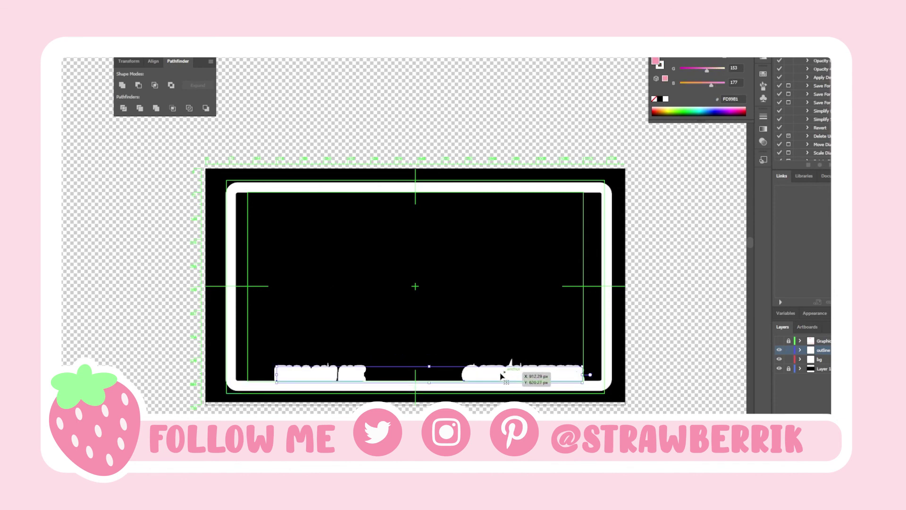
key(Delete)
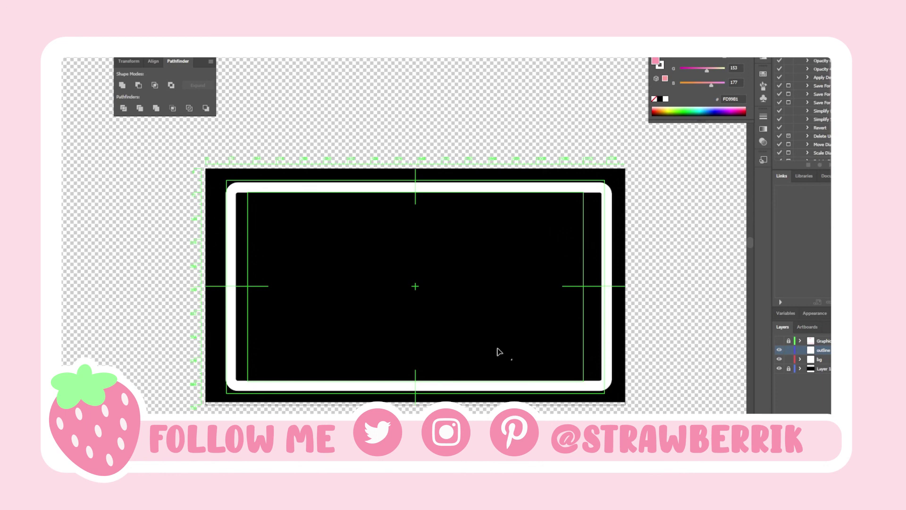
- Unlock the Graphic layer, paste the banner silhouette back in place on the outline layer and show the Graphic layer
click(789, 341)
key(ctrl+equal)
key(ctrl+minus)
click(455, 388)
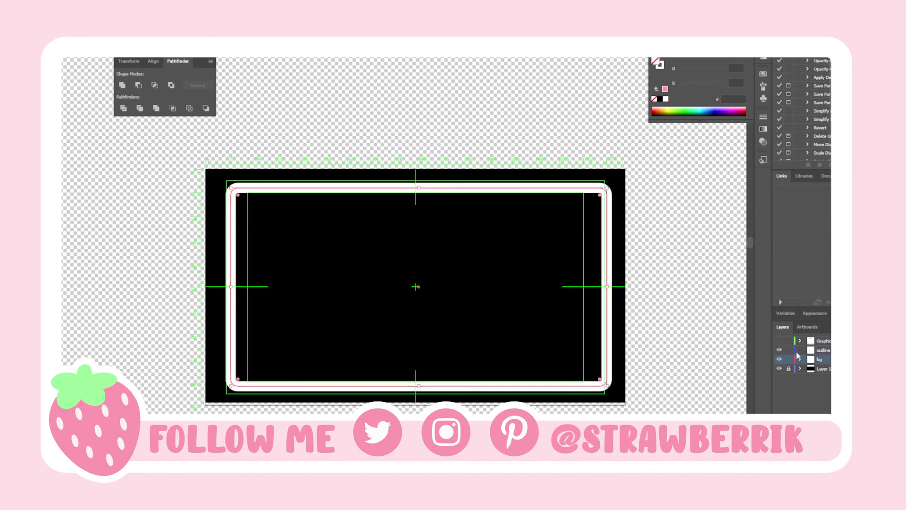
click(825, 351)
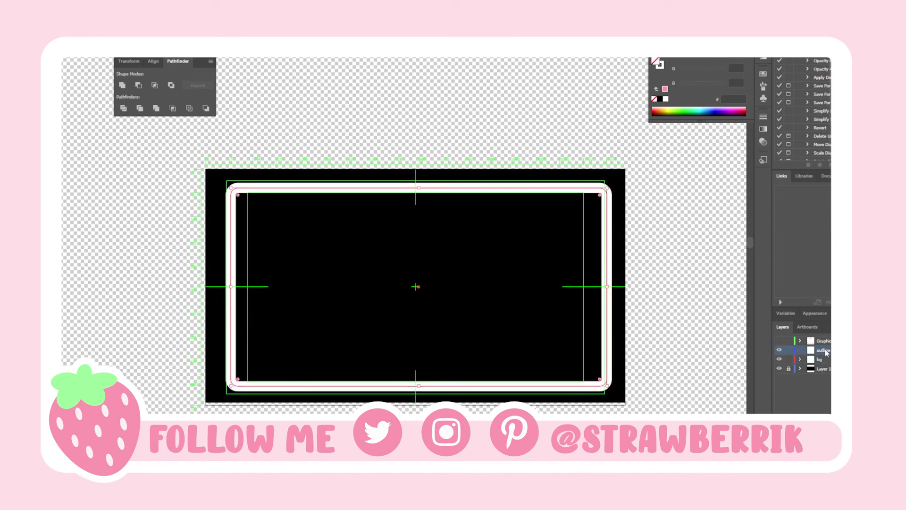
key(ctrl+f)
click(779, 340)
click(680, 300)
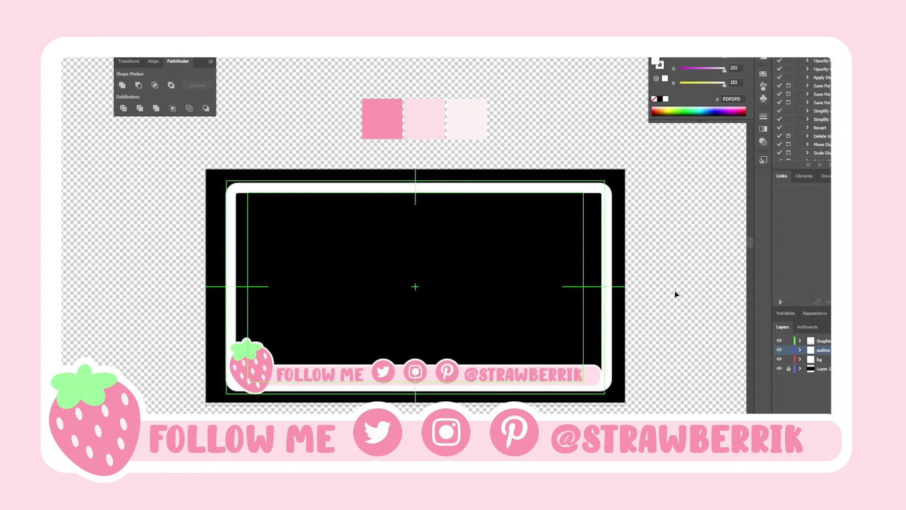
- Narrow the white frame so its outer side edges line up with the outer safe-area guide
click(606, 276)
drag(608, 286, 601, 286)
drag(231, 287, 232, 287)
click(678, 325)
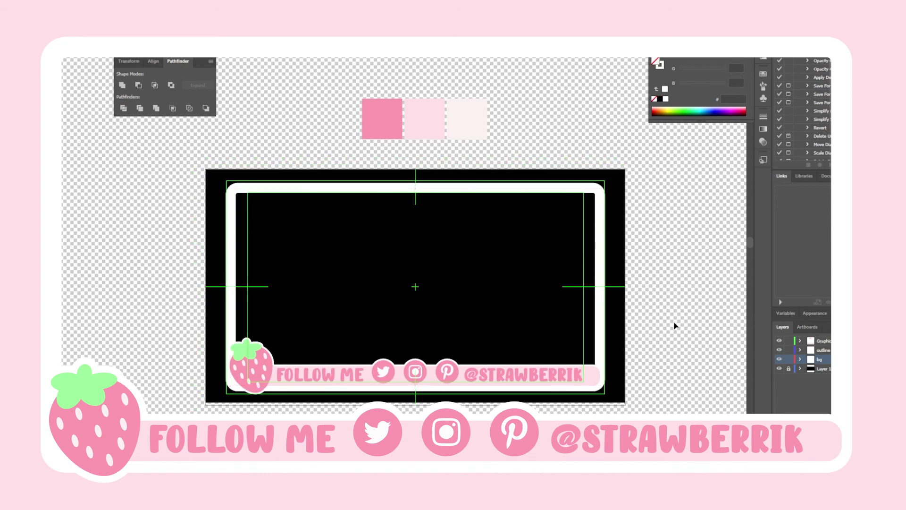
- Hide the Graphic layer, thicken the white stroke of the banner silhouette and show the Graphic layer again
click(779, 359)
click(779, 360)
click(780, 341)
click(779, 341)
click(512, 188)
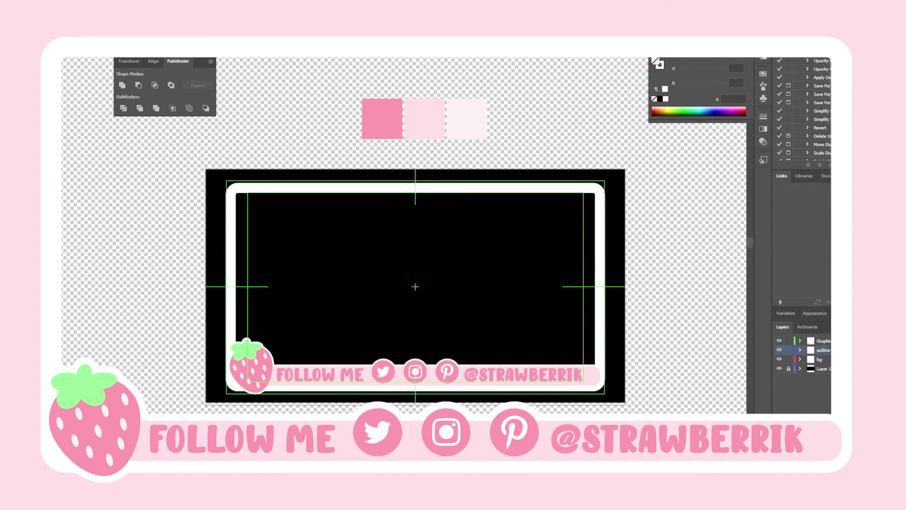
click(779, 340)
click(491, 375)
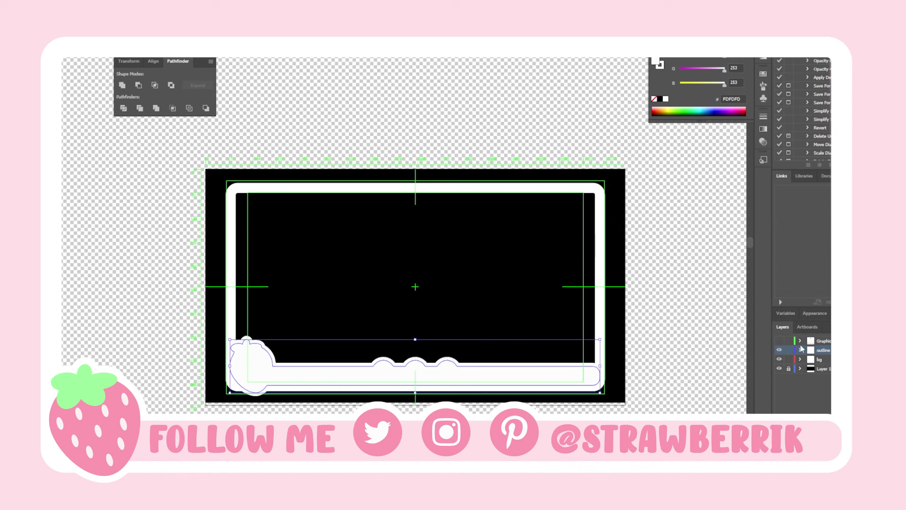
click(779, 340)
click(779, 341)
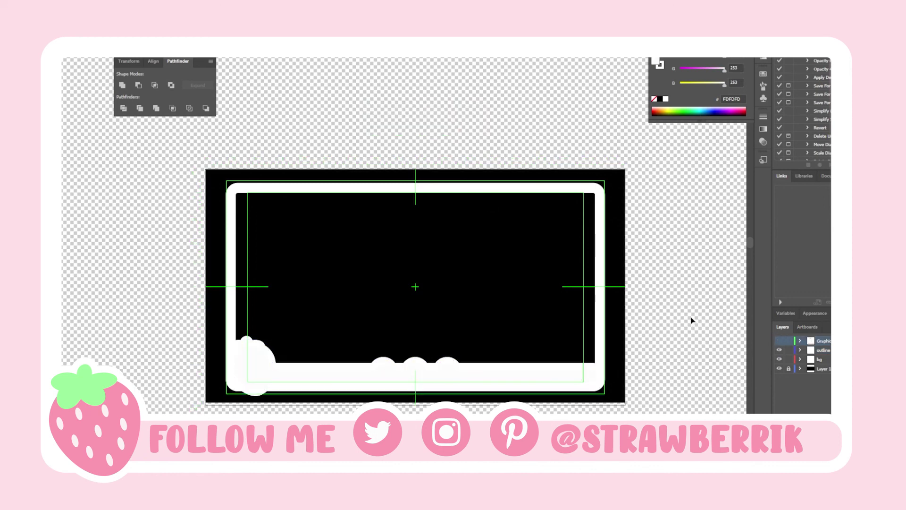
click(780, 340)
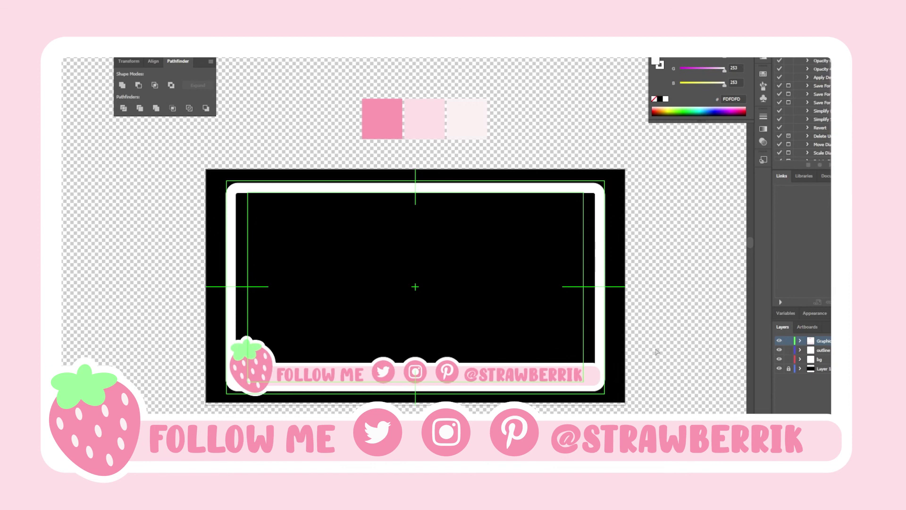
- Hide the black background layer so only the overlay artwork shows on the transparency grid
click(780, 369)
click(779, 369)
click(779, 369)
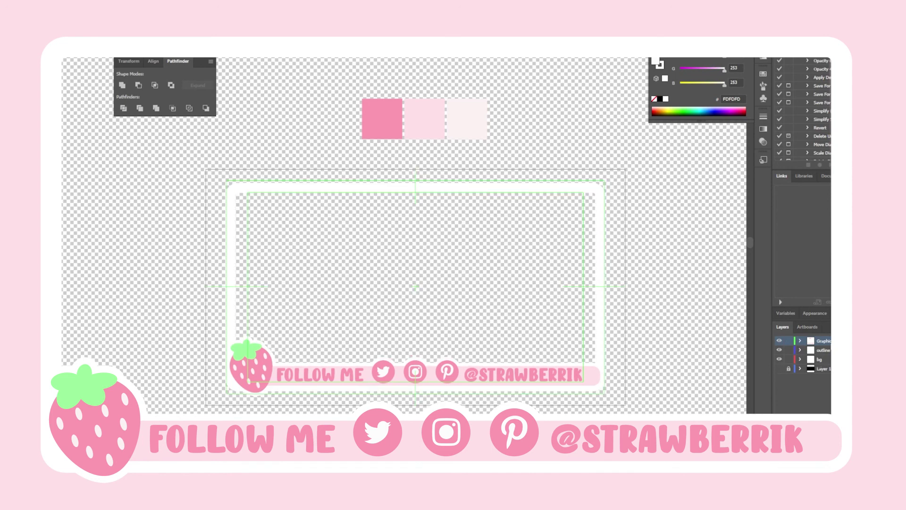
- Cut the three color swatches above the artboard and create a new layer named for the color palette
drag(347, 90, 509, 121)
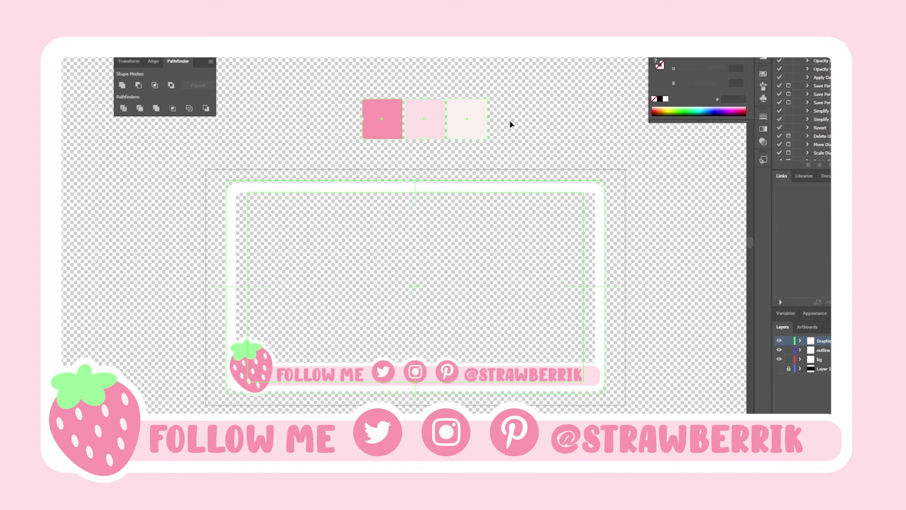
key(ctrl+x)
key(ctrl+l)
double_click(826, 342)
text(color)
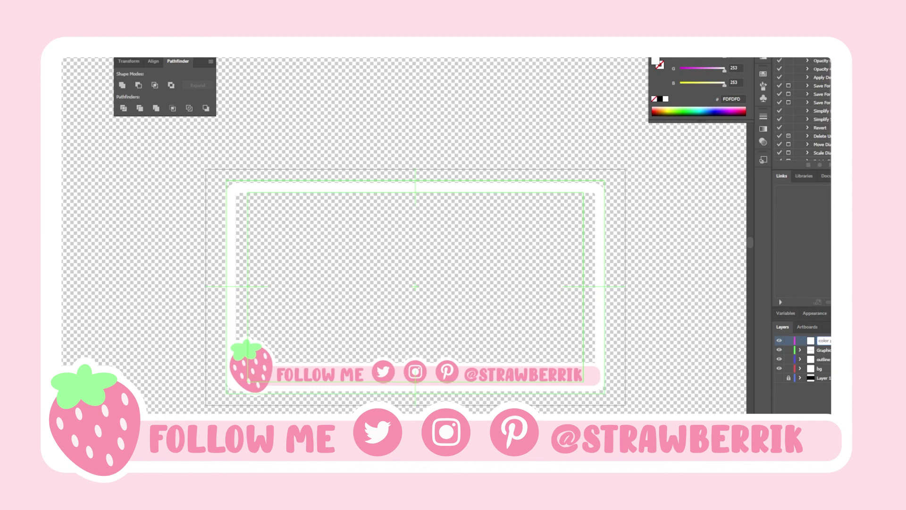
key(Return)
- Paste the swatches in place on the new layer, hide that layer and move it lower in the layer stack
key(ctrl+f)
click(779, 341)
drag(826, 342, 825, 362)
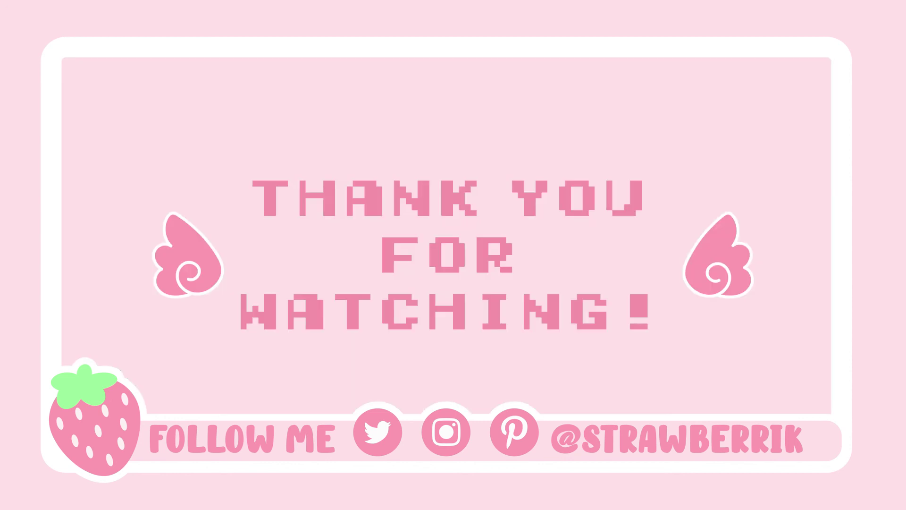